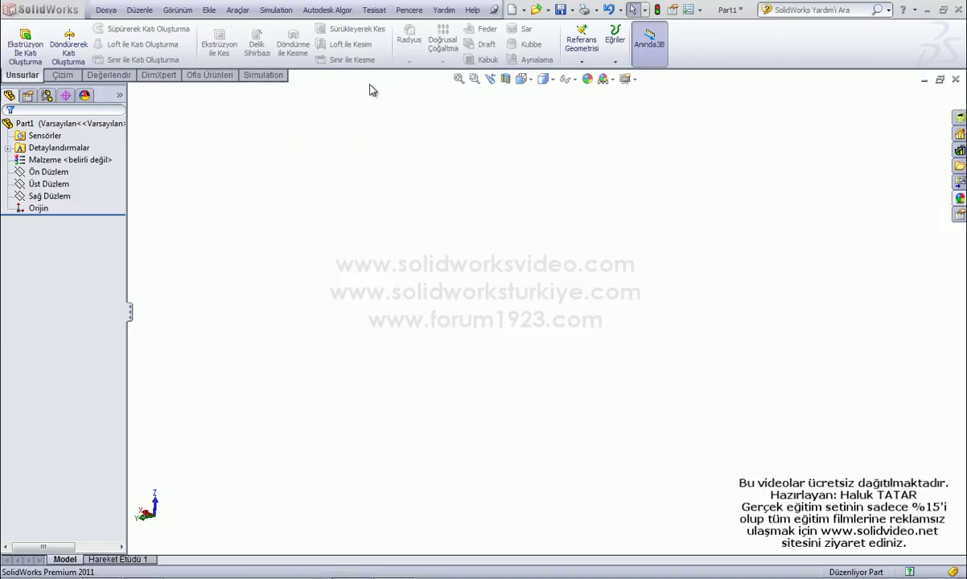
- In Customize > Commands, show the Unsurlar category and the Feder (Rib) command's description
right_click(738, 50)
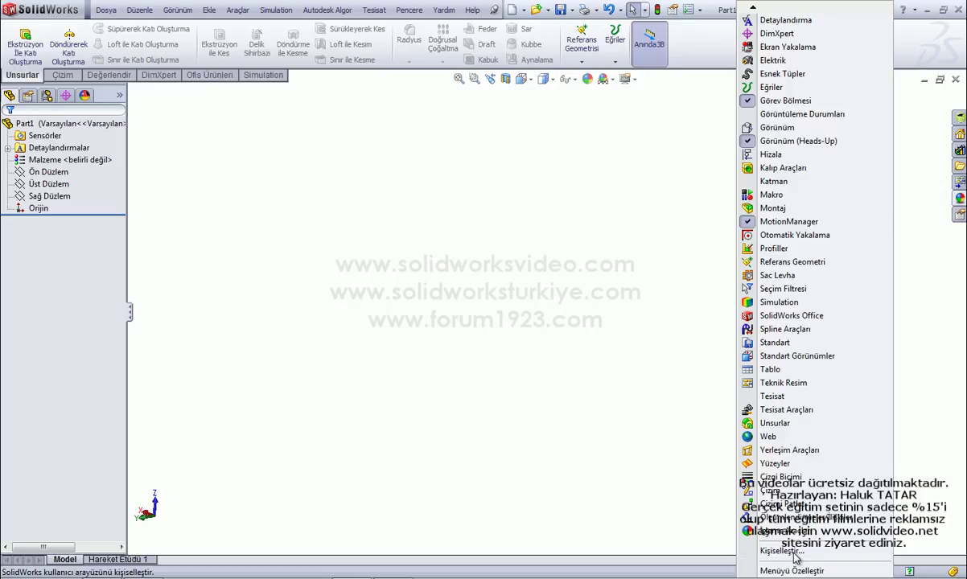
click(781, 550)
click(354, 111)
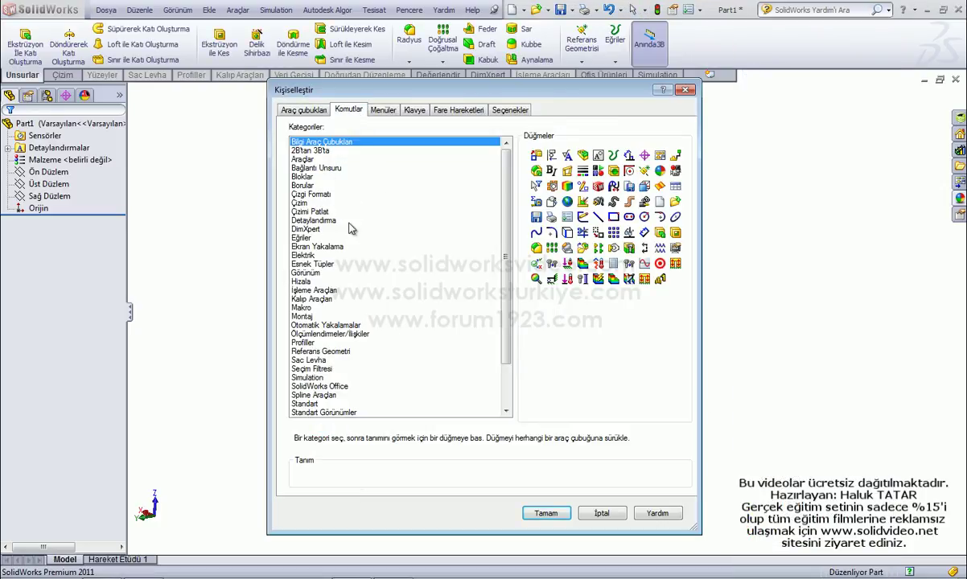
click(318, 395)
scroll(321, 390, down, 2)
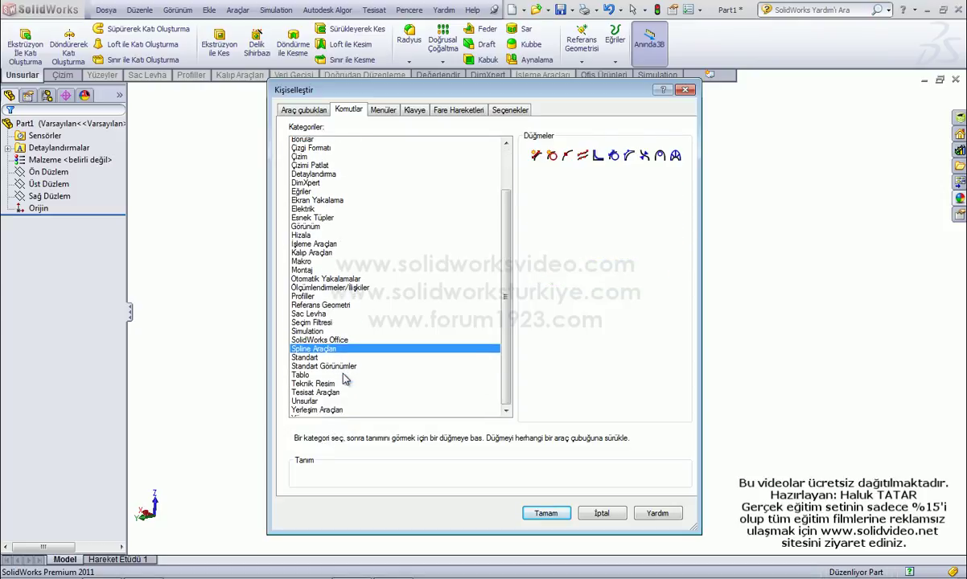
click(322, 395)
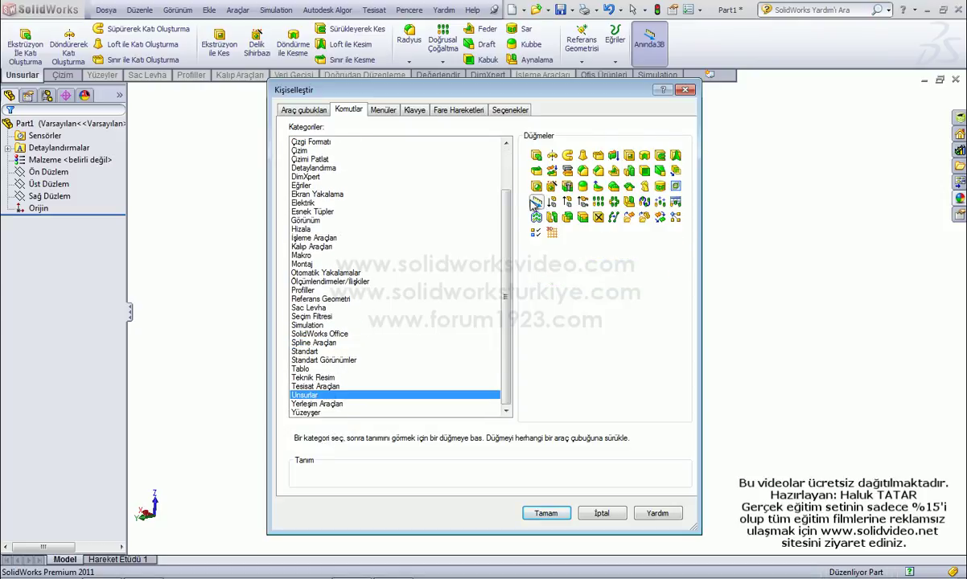
click(614, 173)
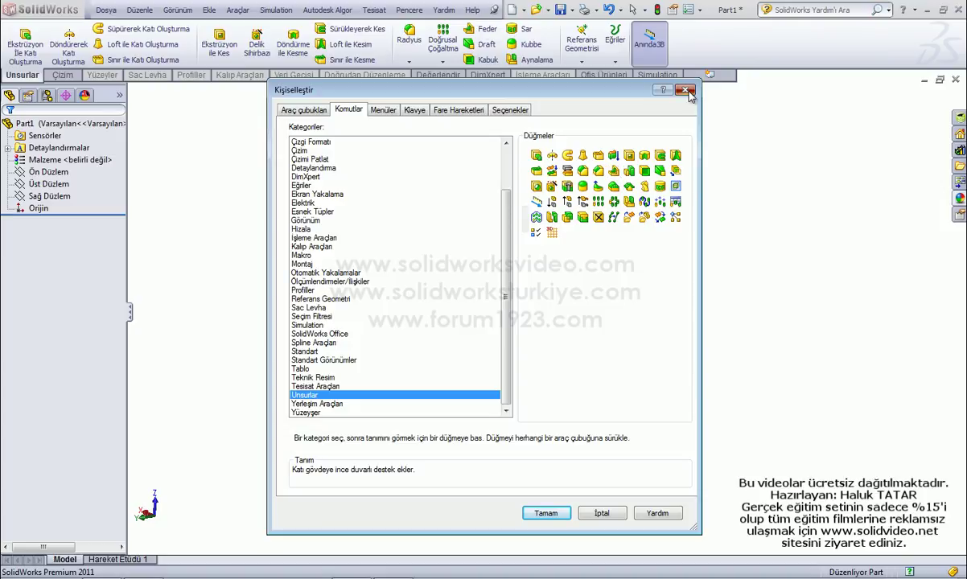
- Close Customize, set the isometric view and select Ön Düzlem (Front Plane) for sketching
key(Return)
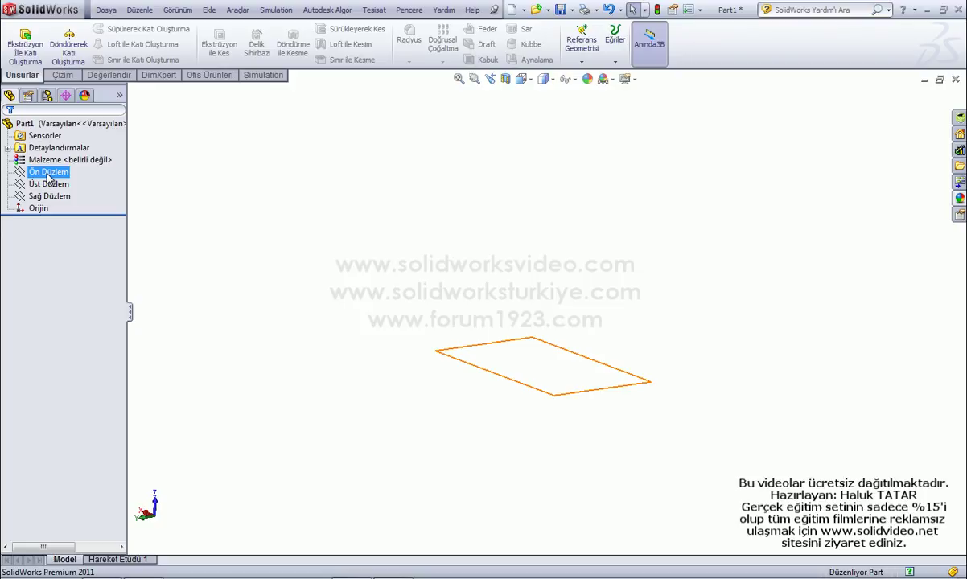
key(space)
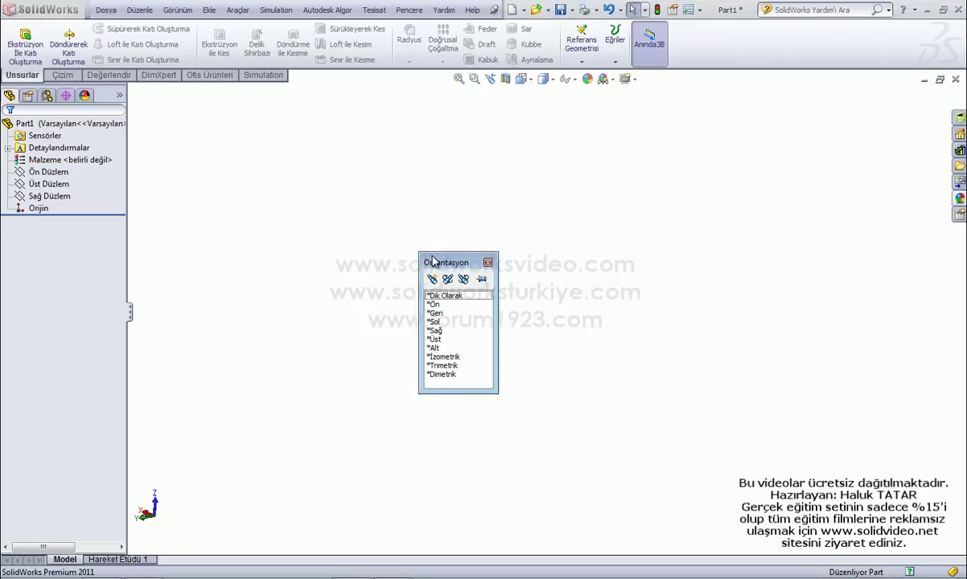
key(space)
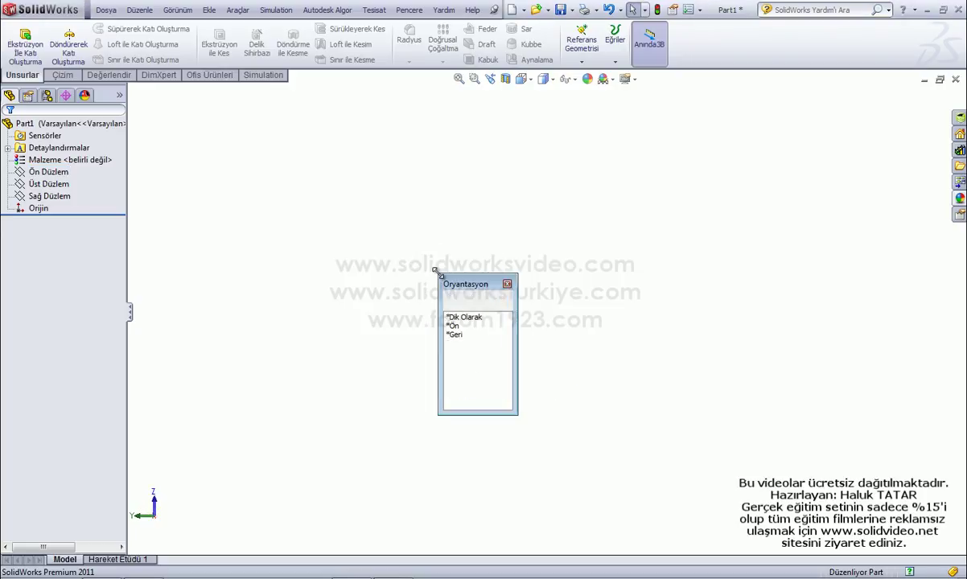
double_click(488, 378)
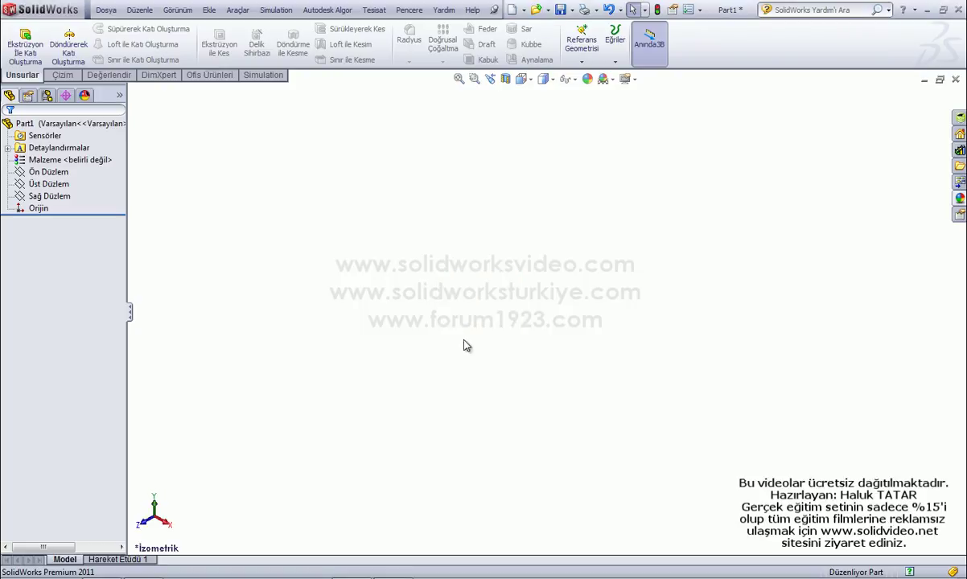
click(46, 173)
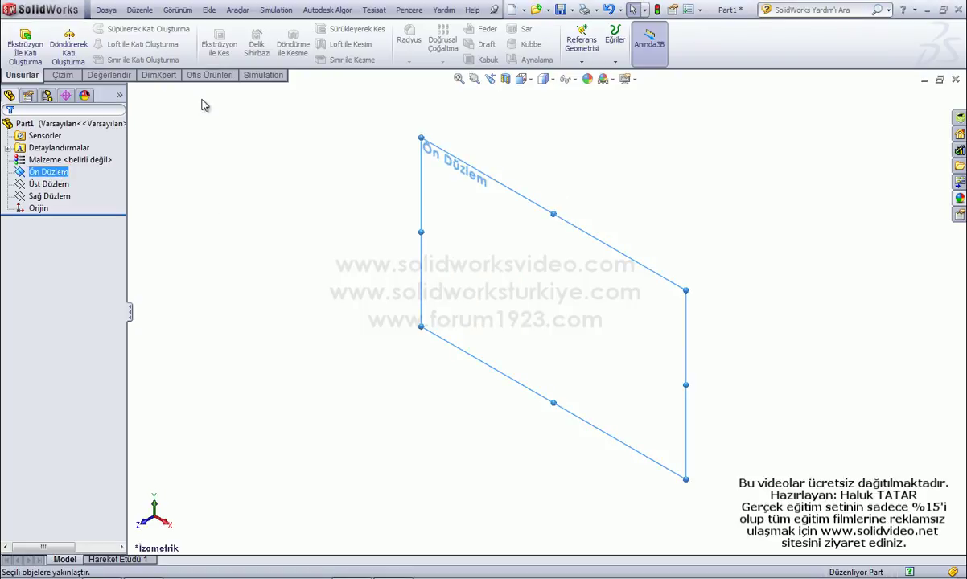
click(62, 75)
- Sketch a thin rectangle on the Front Plane spanning across the origin
click(26, 40)
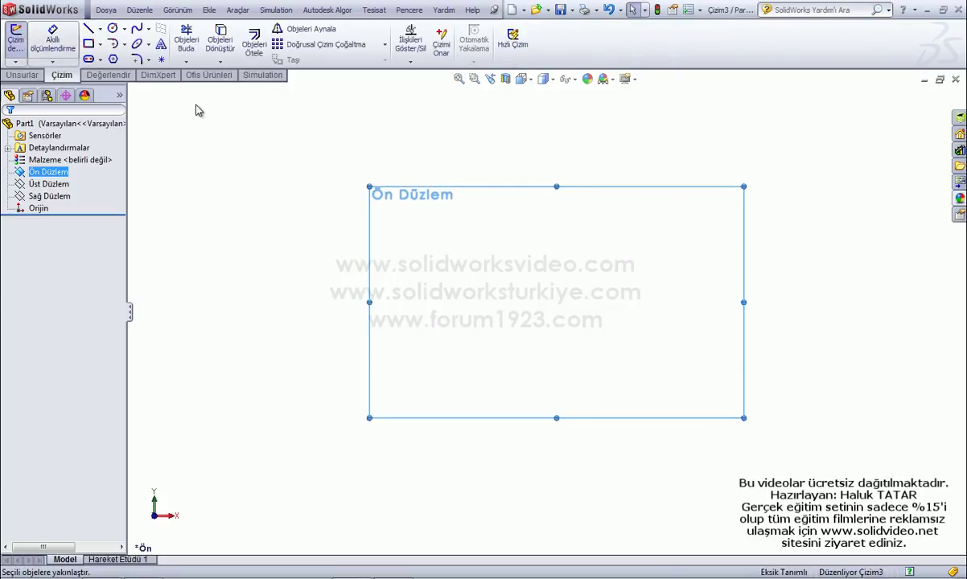
click(90, 45)
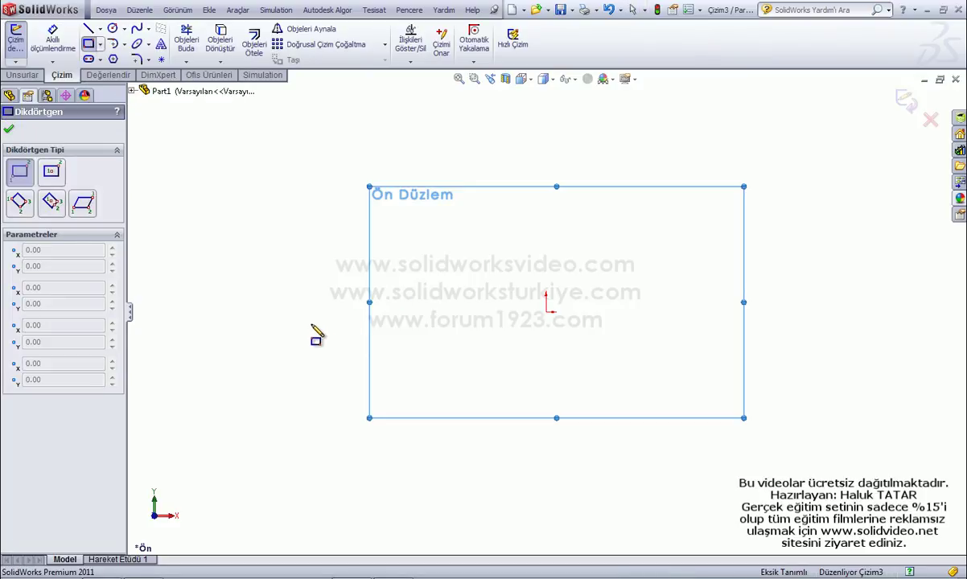
click(293, 313)
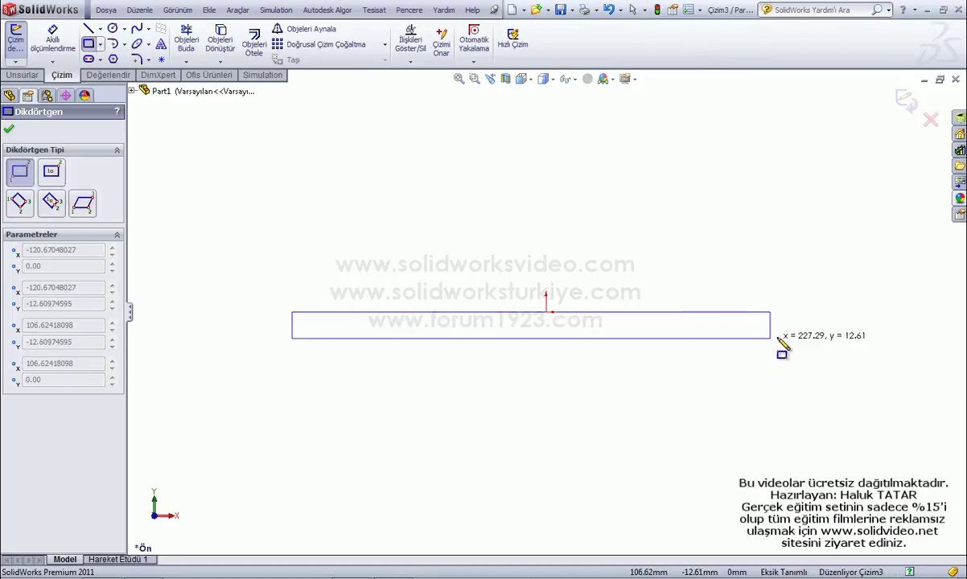
click(850, 335)
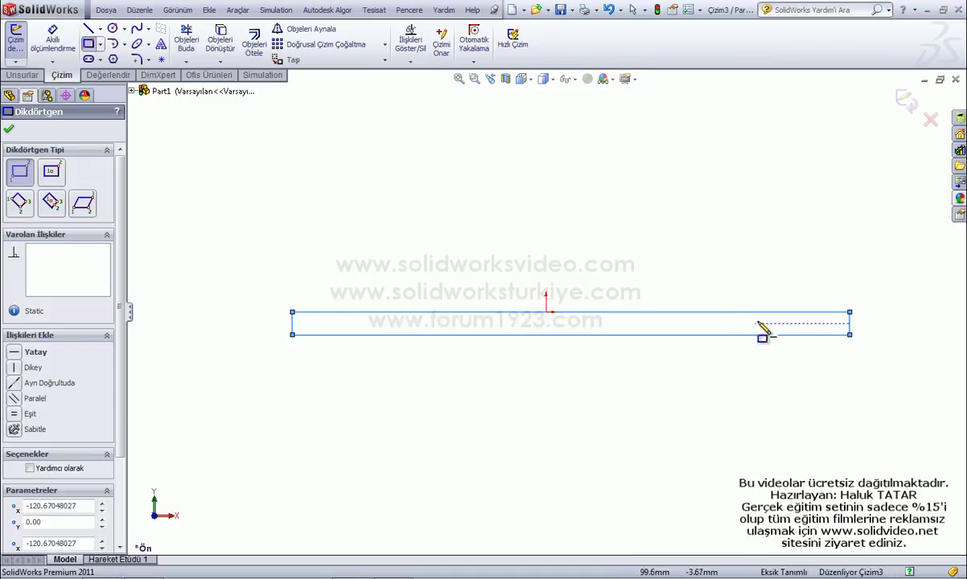
- Dimension the base rectangle 250 mm long and 10 mm high
click(52, 38)
click(450, 312)
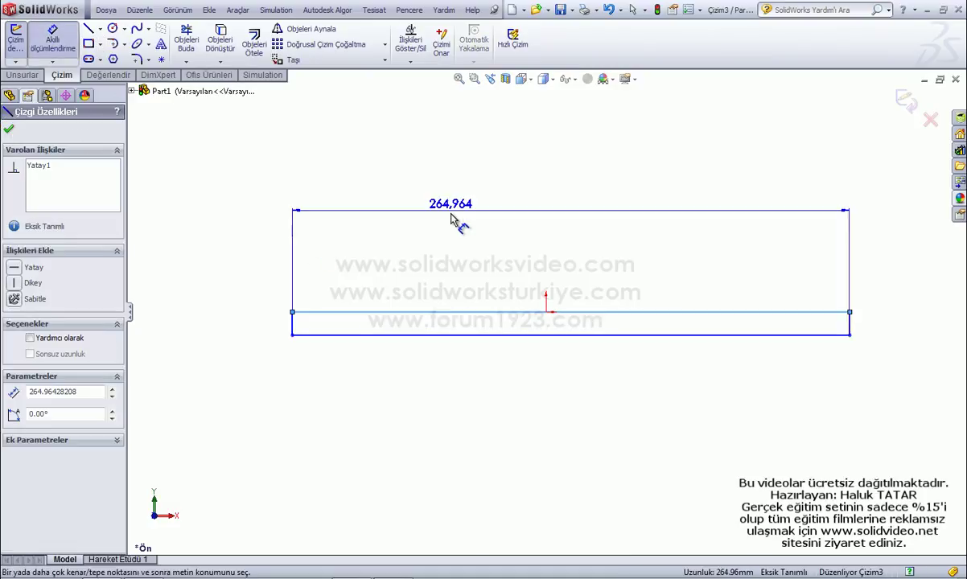
click(453, 218)
text(250)
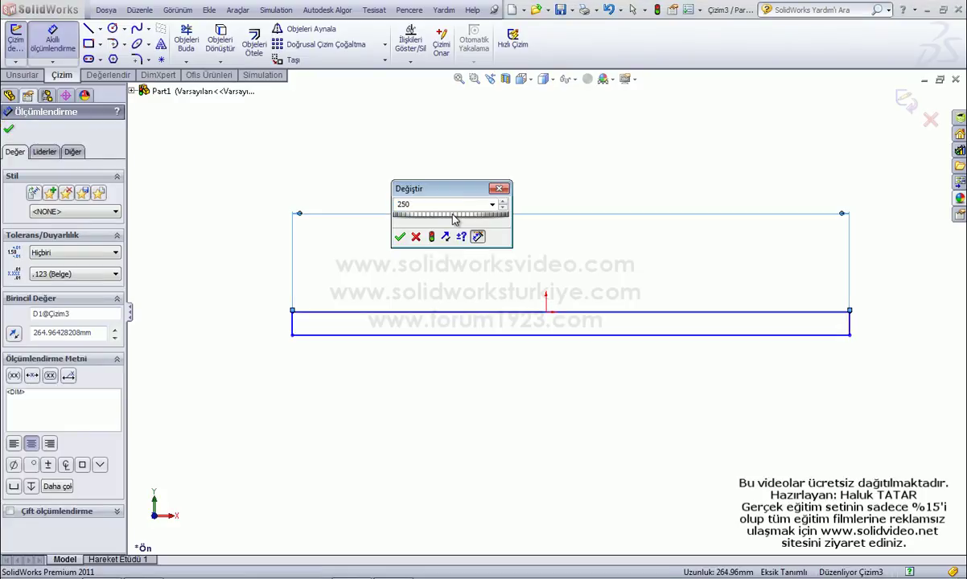
key(Return)
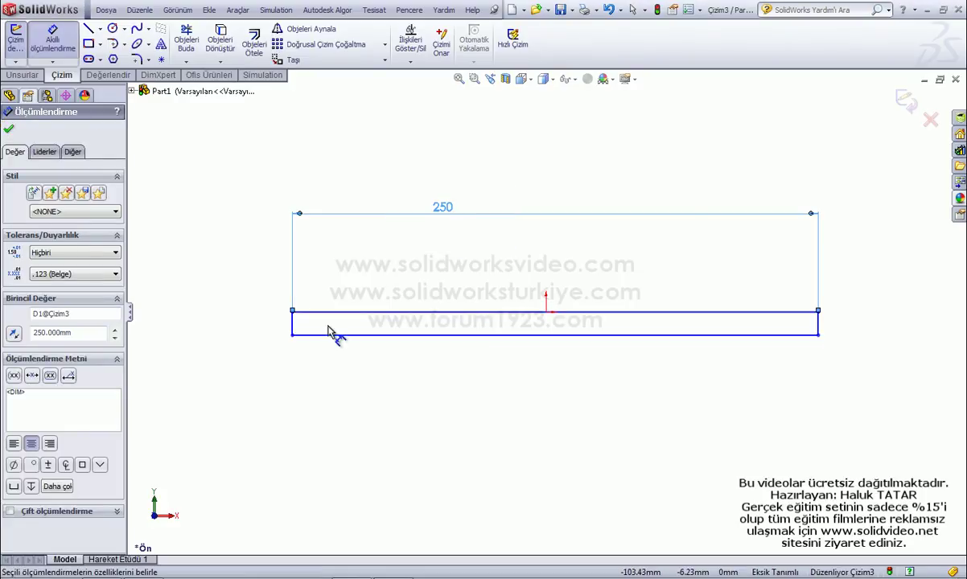
click(295, 332)
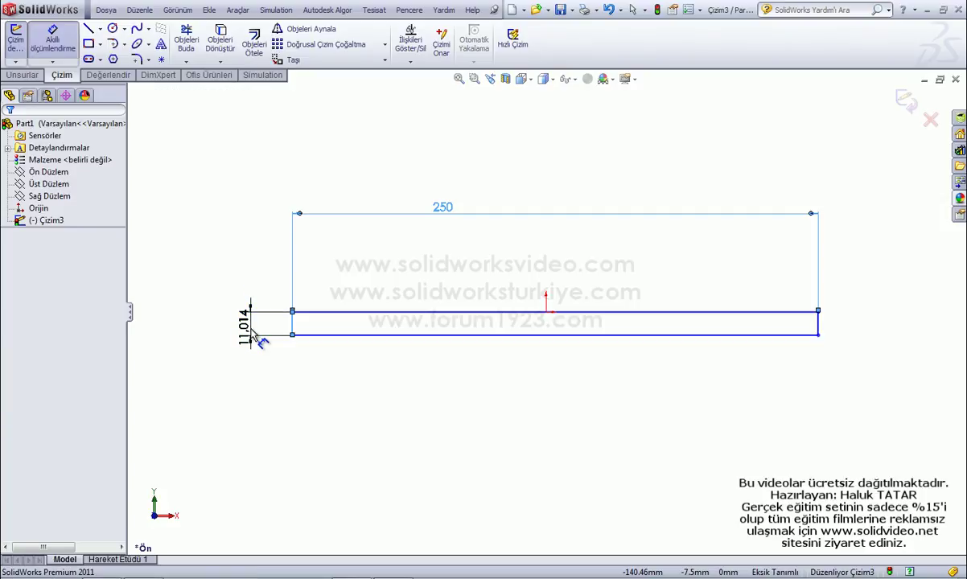
click(252, 334)
text(10)
key(Return)
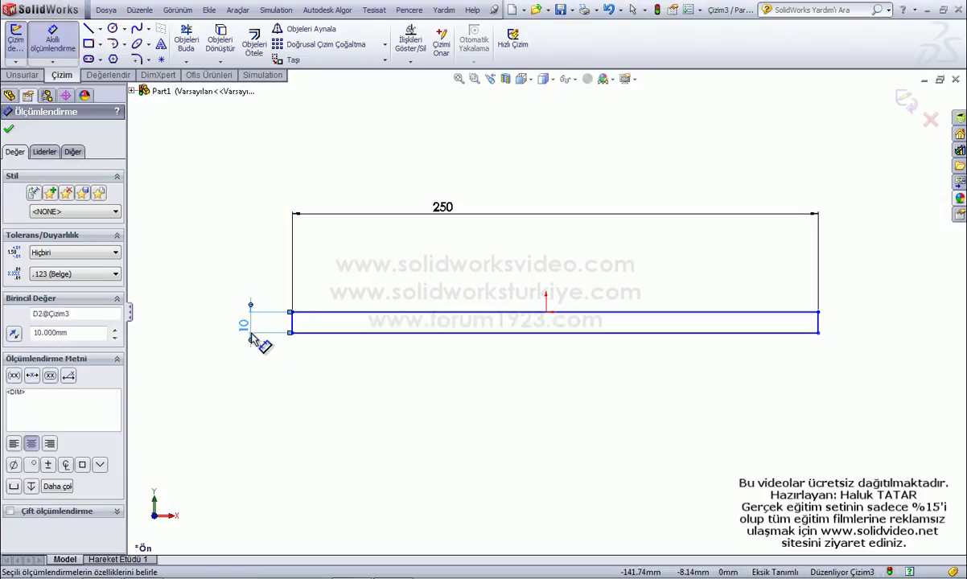
click(25, 74)
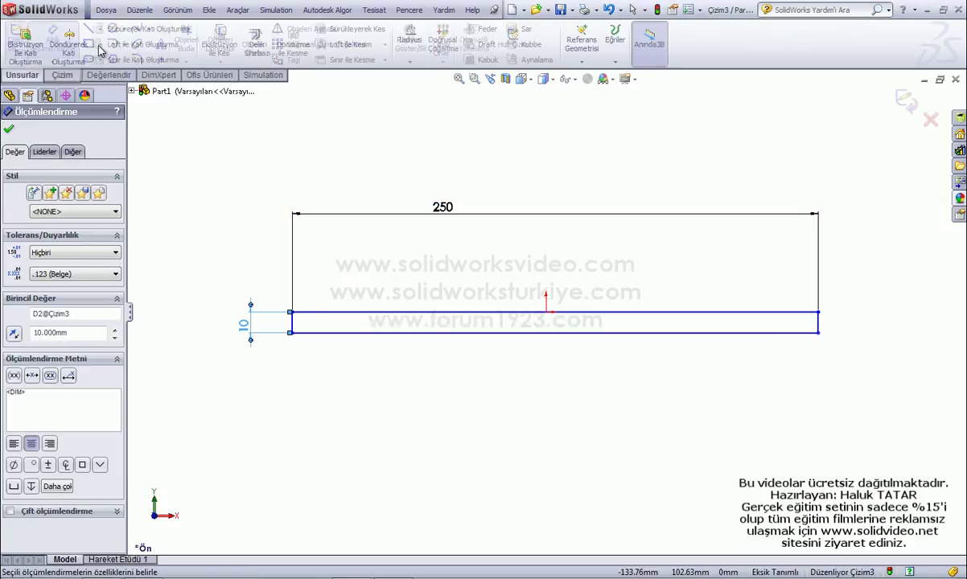
click(63, 74)
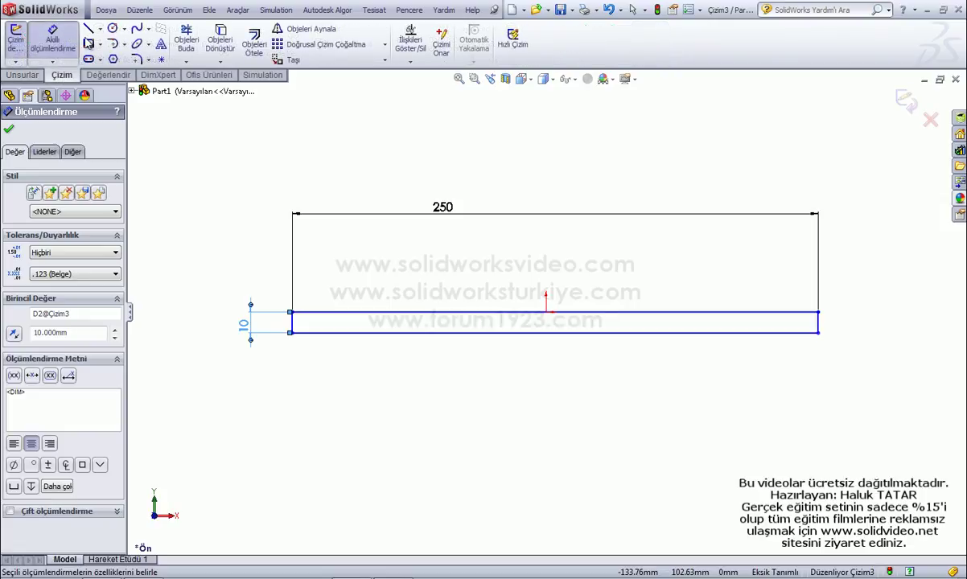
click(88, 44)
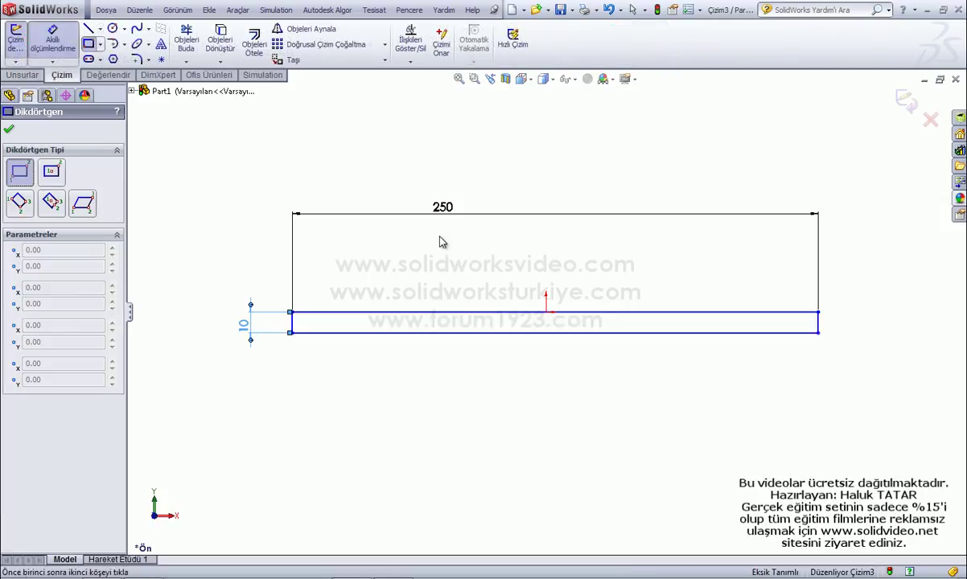
- Draw two upright rectangles standing on the base bar's top edge, one near each end
click(407, 312)
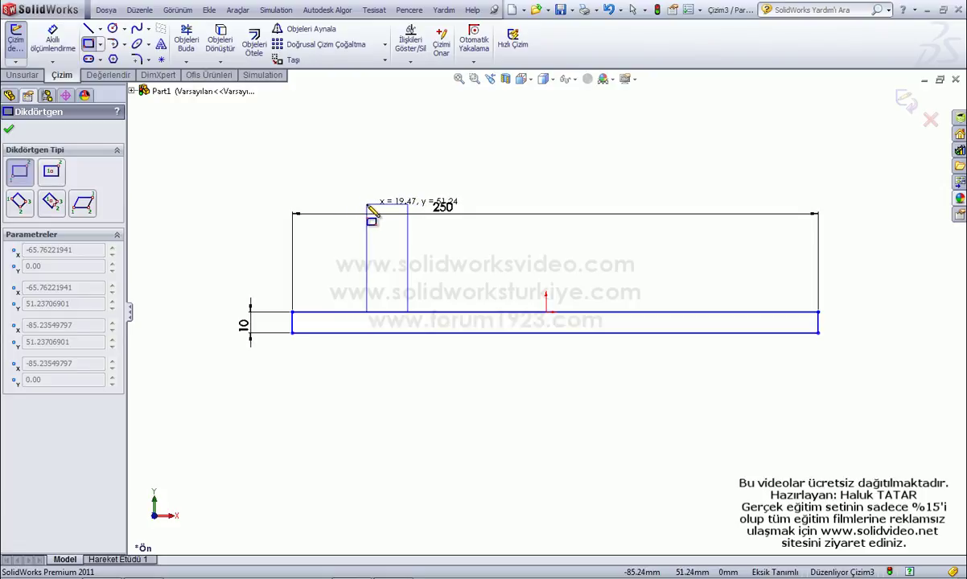
click(368, 205)
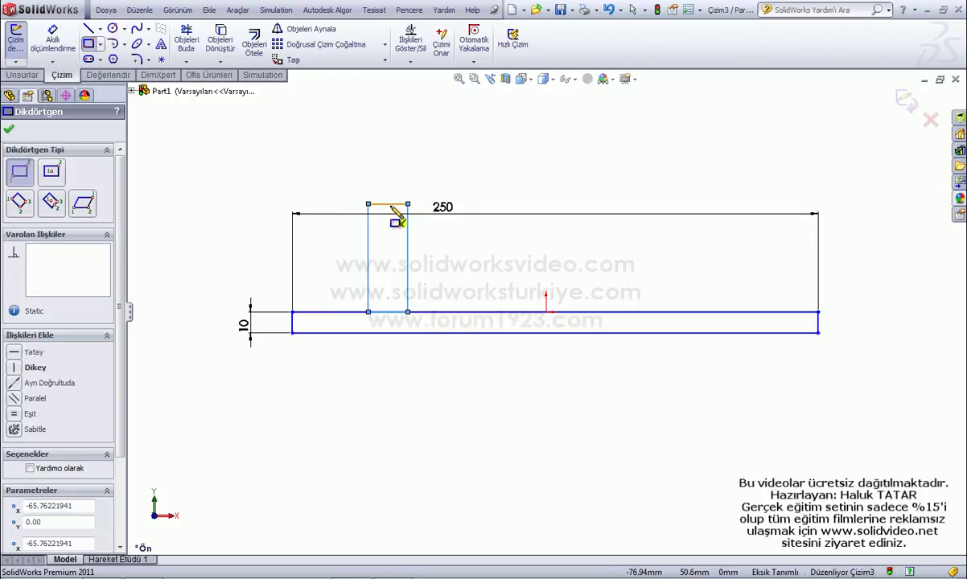
click(756, 312)
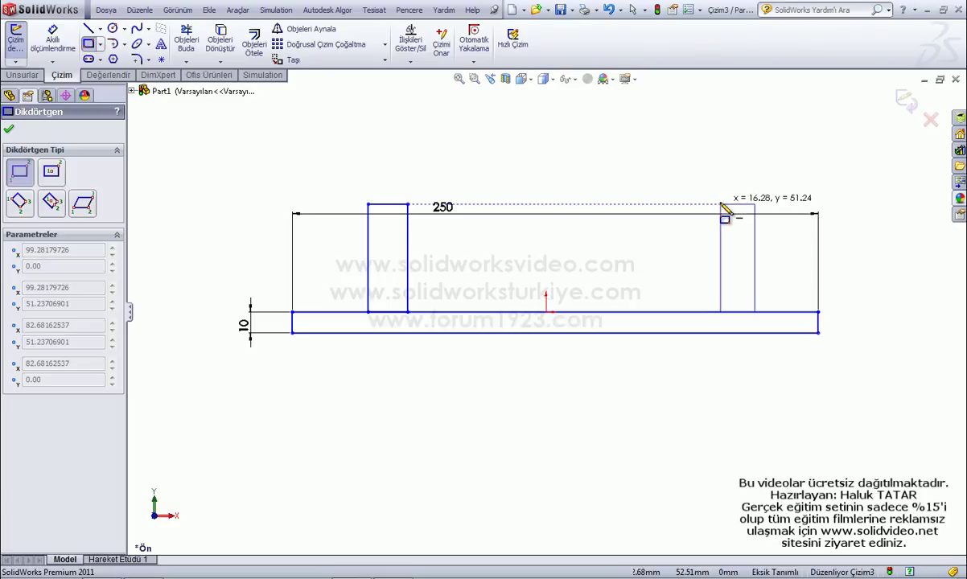
click(720, 204)
key(Escape)
- Dimension both upright rectangles 20 mm wide
click(52, 38)
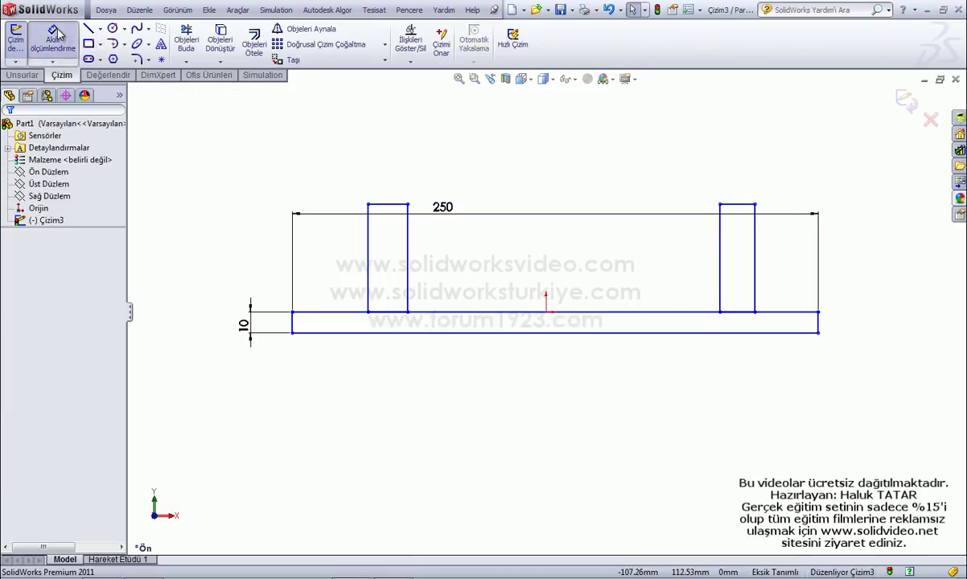
click(402, 207)
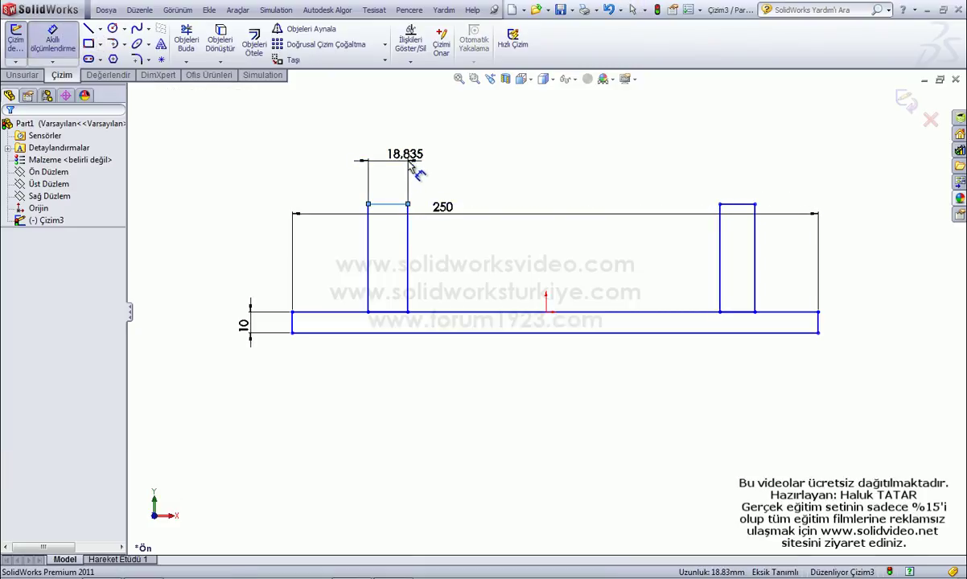
click(395, 159)
text(20)
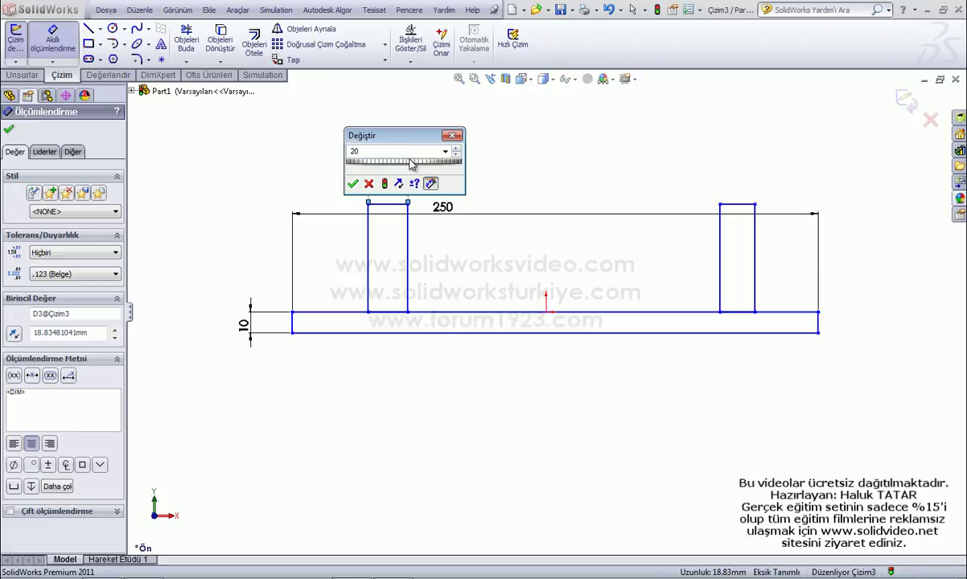
key(Return)
click(749, 206)
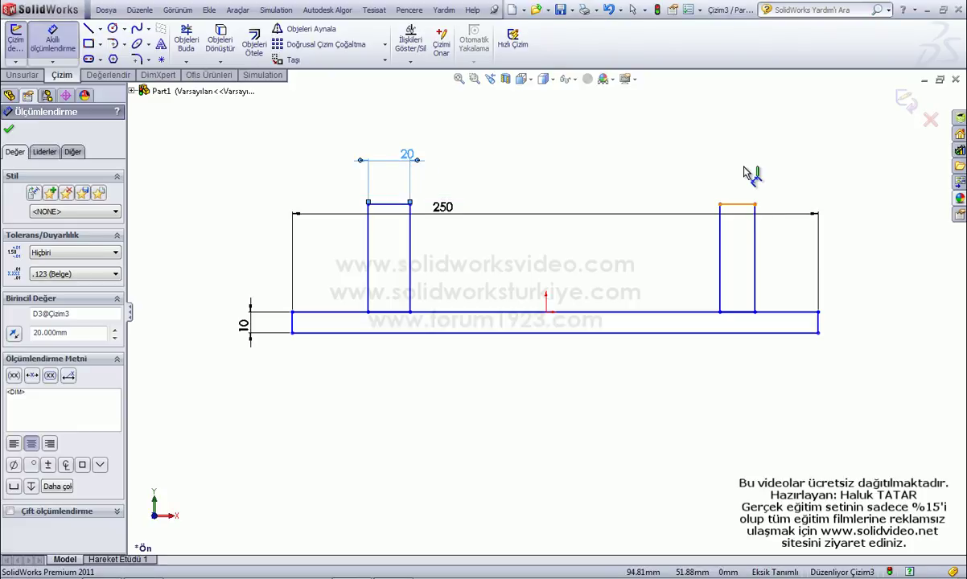
click(744, 162)
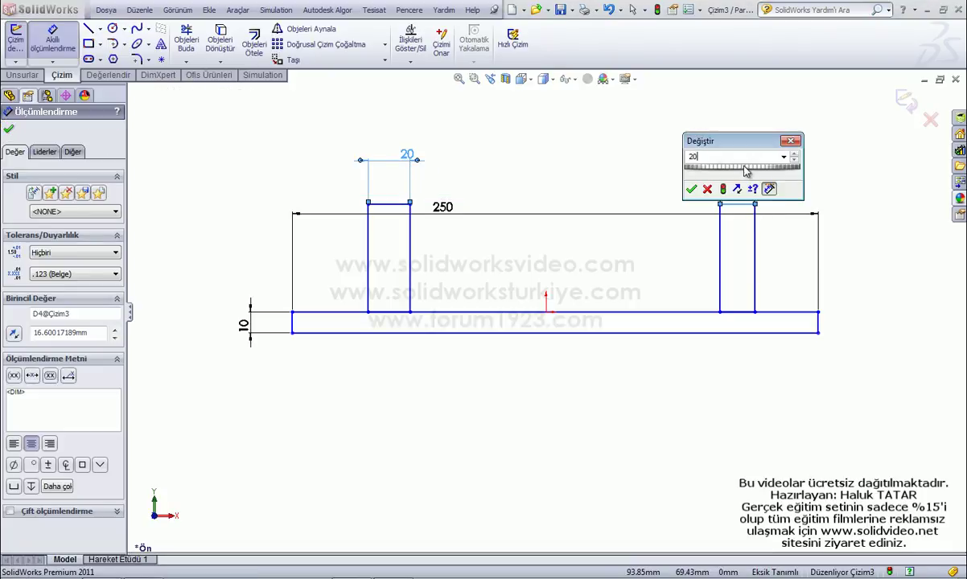
text(20)
key(Return)
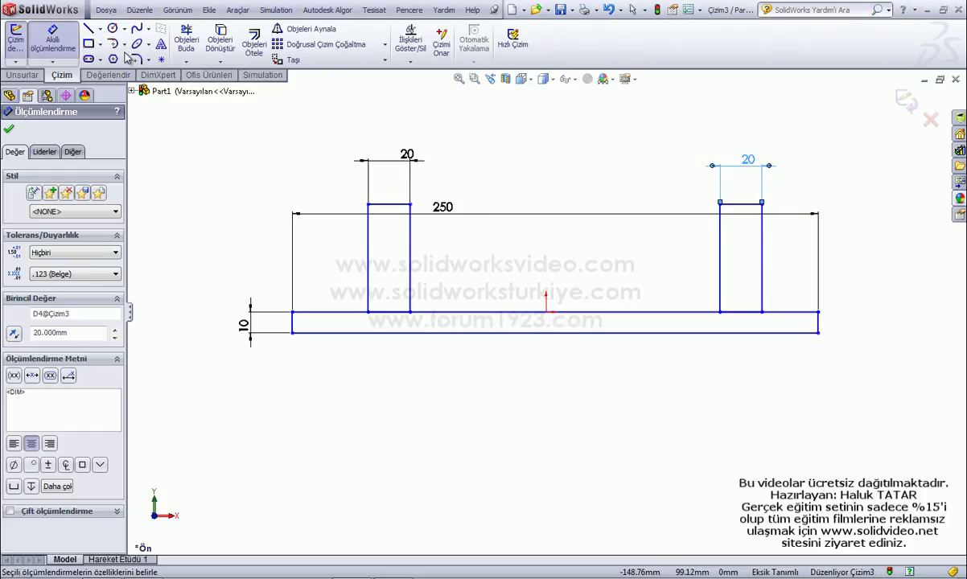
click(100, 30)
click(119, 58)
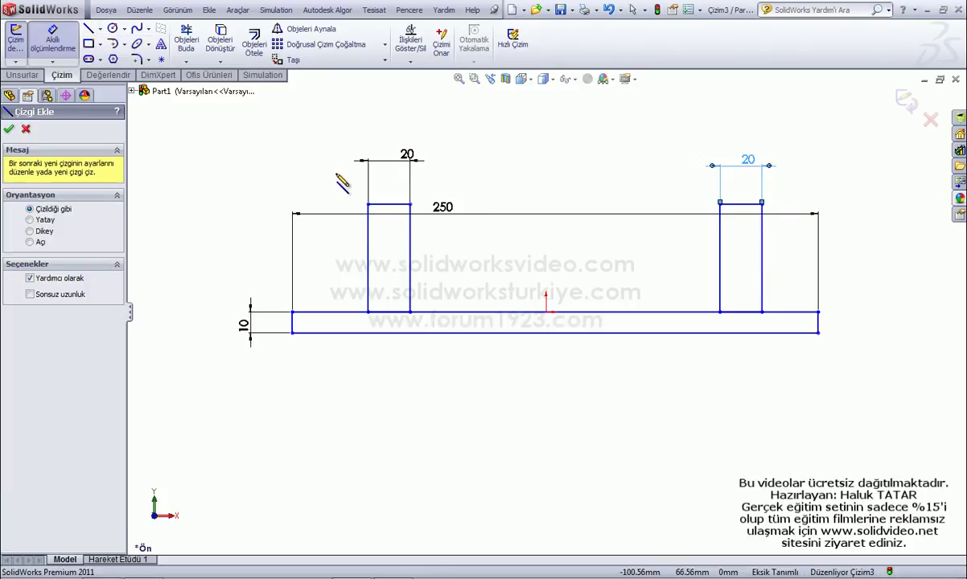
- Draw two vertical construction centerlines through the base, one beside each upright rectangle
click(441, 167)
click(442, 386)
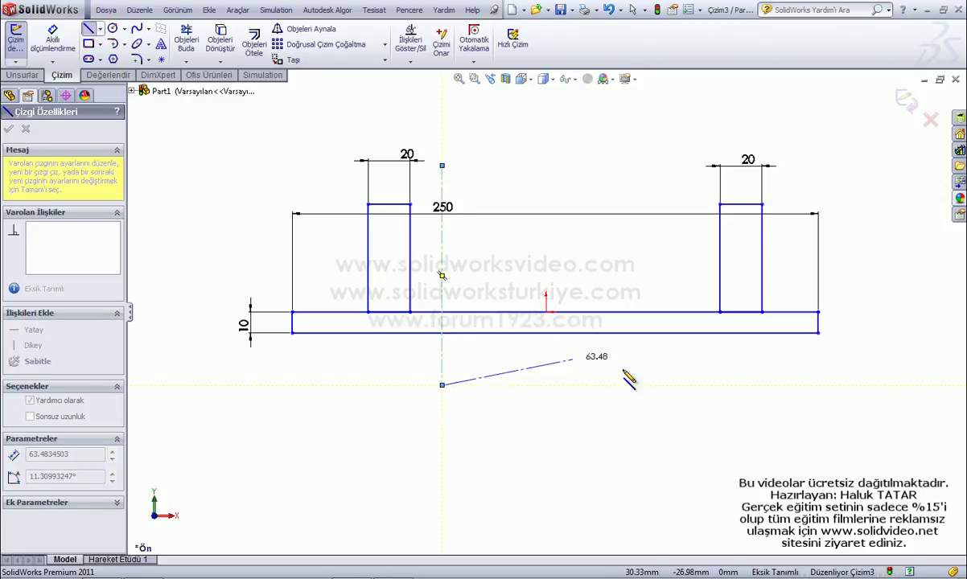
key(Escape)
click(442, 286)
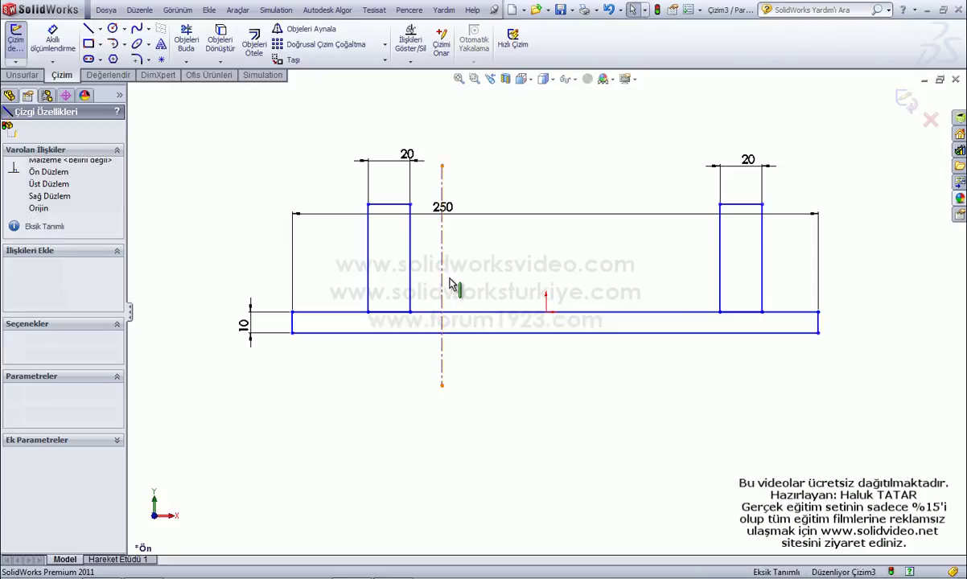
click(101, 32)
click(120, 44)
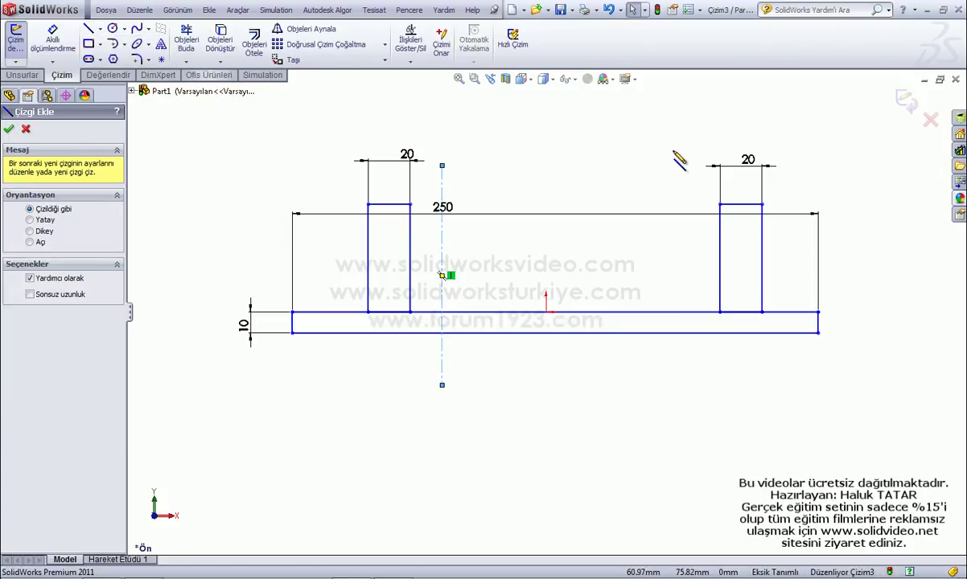
click(665, 146)
click(665, 390)
key(Escape)
right_drag(386, 273, 387, 244)
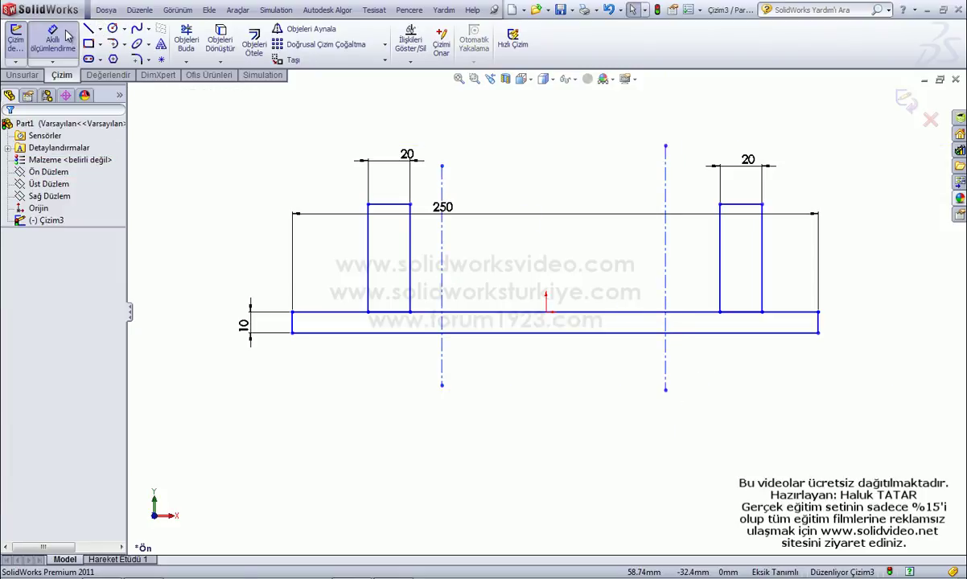
- Place each upright rectangle 20 mm from its end of the base
click(368, 245)
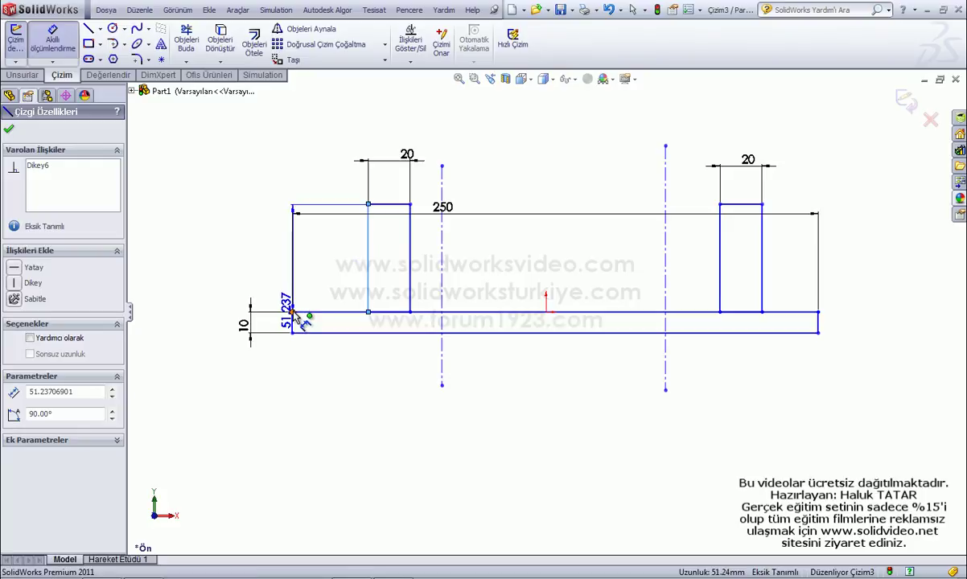
click(292, 311)
click(281, 157)
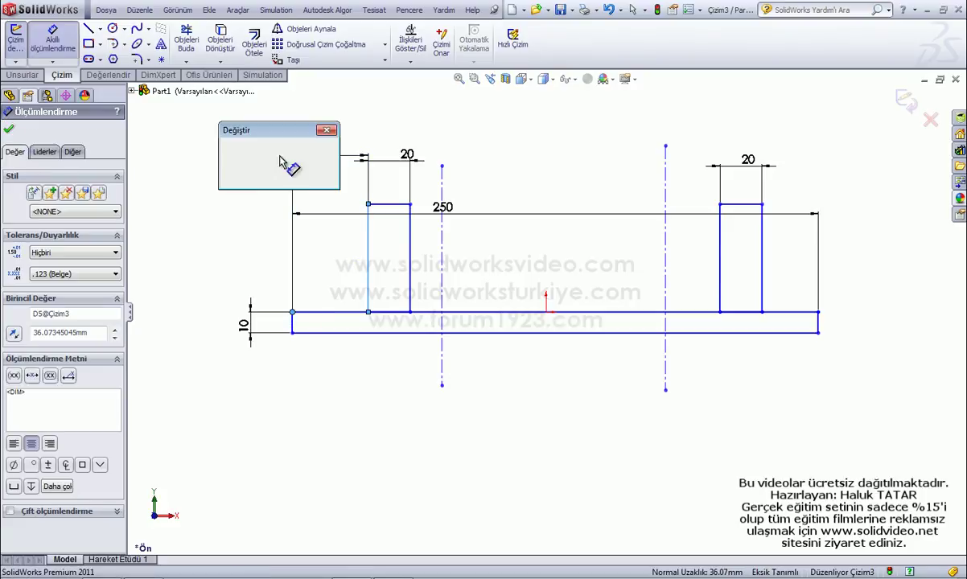
text(20)
key(Return)
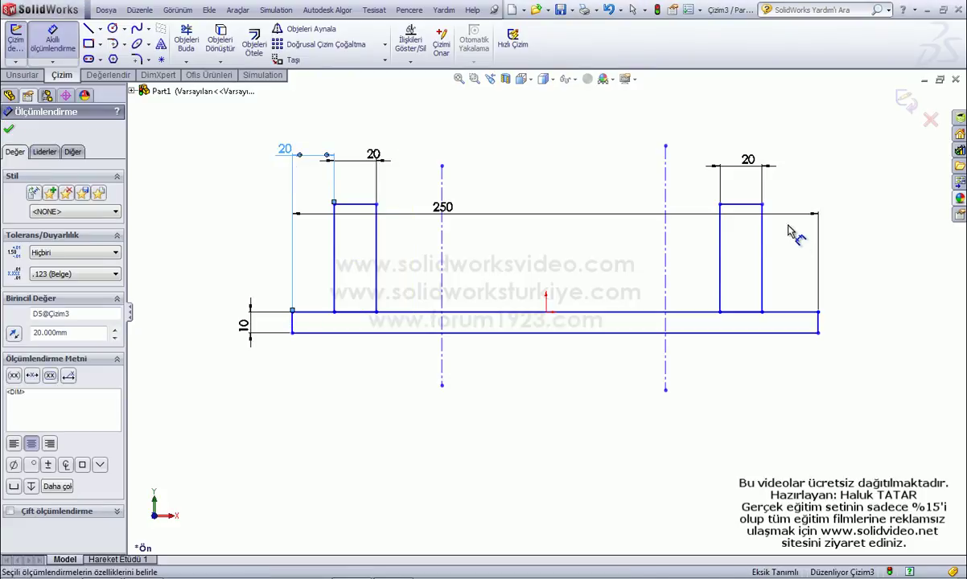
click(761, 204)
click(818, 312)
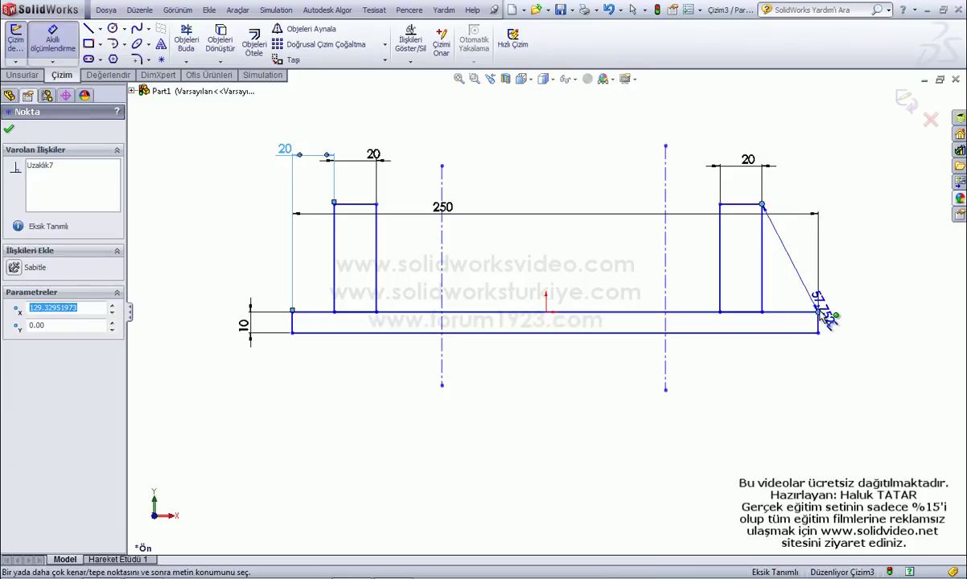
click(811, 173)
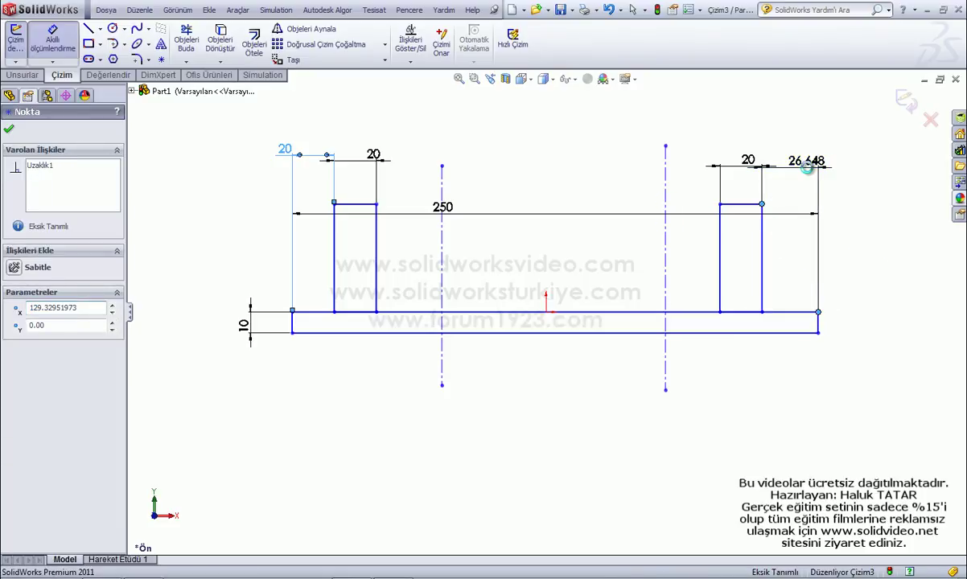
text(20)
key(Return)
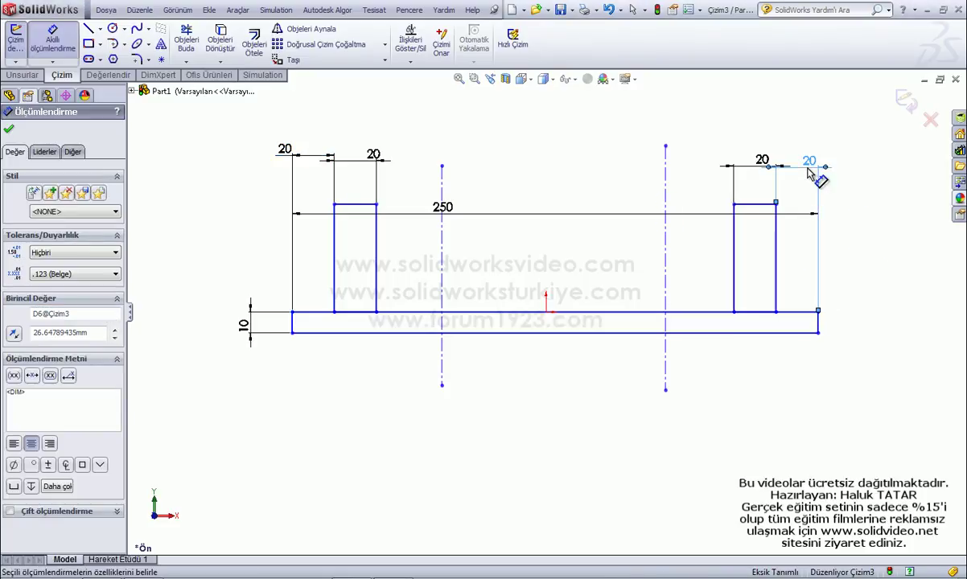
- Set 15 mm between each upright and its centerline, then exit the sketch
drag(441, 190, 385, 211)
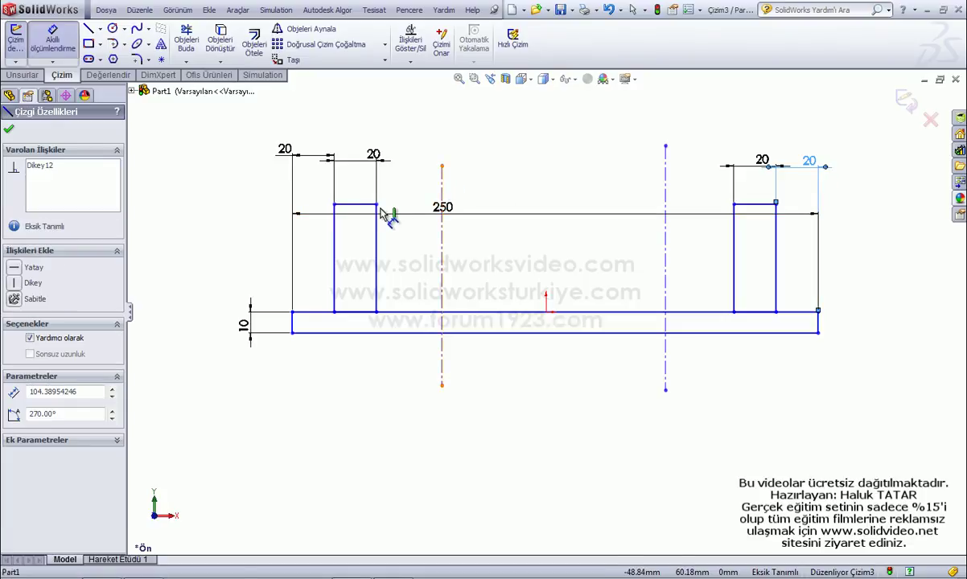
click(442, 193)
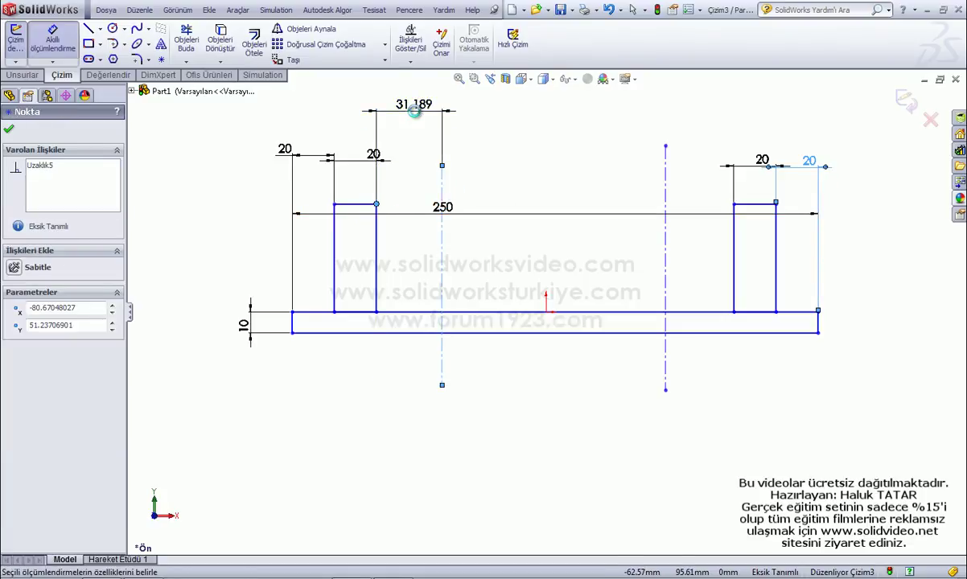
click(416, 117)
text(5)
key(Return)
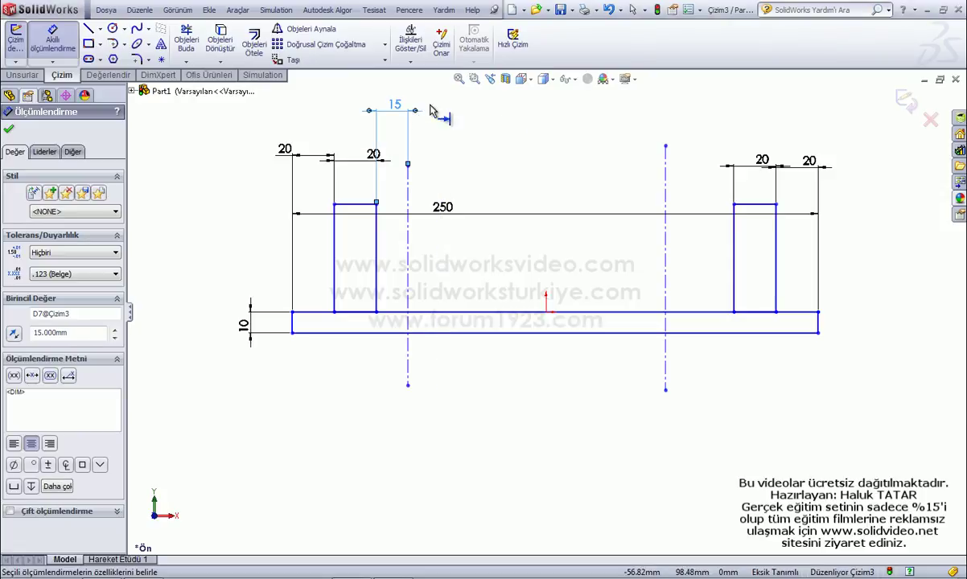
drag(667, 211, 742, 211)
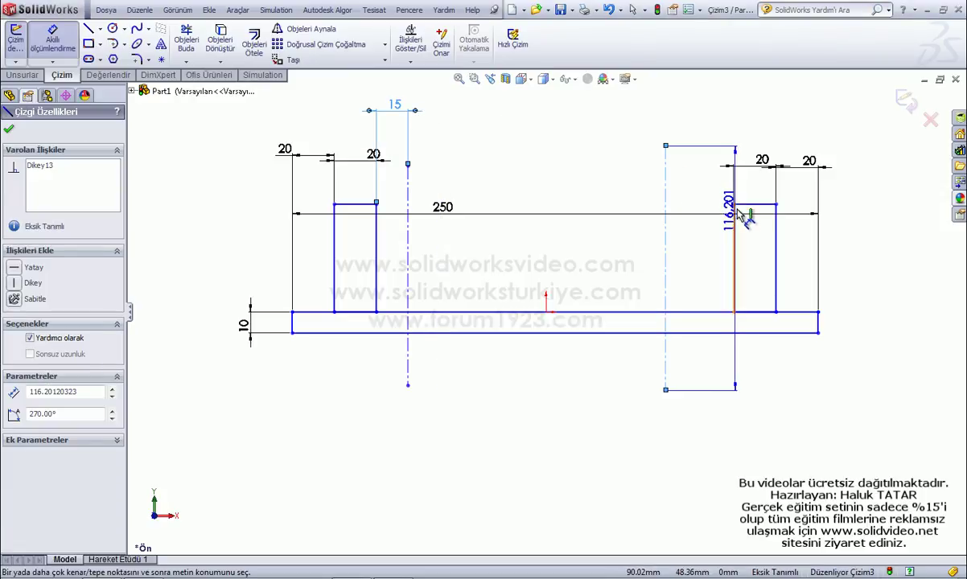
click(735, 211)
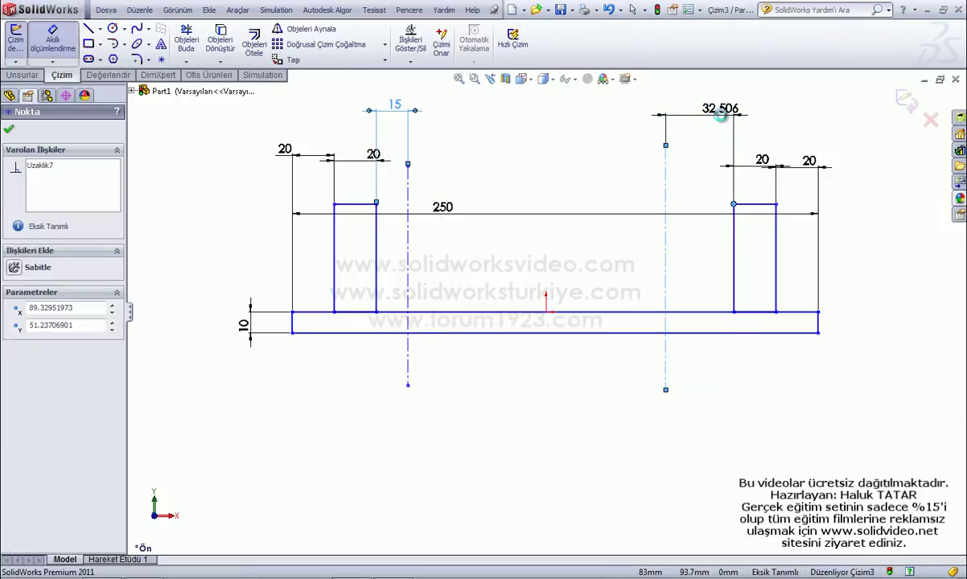
click(726, 113)
text(15)
key(Return)
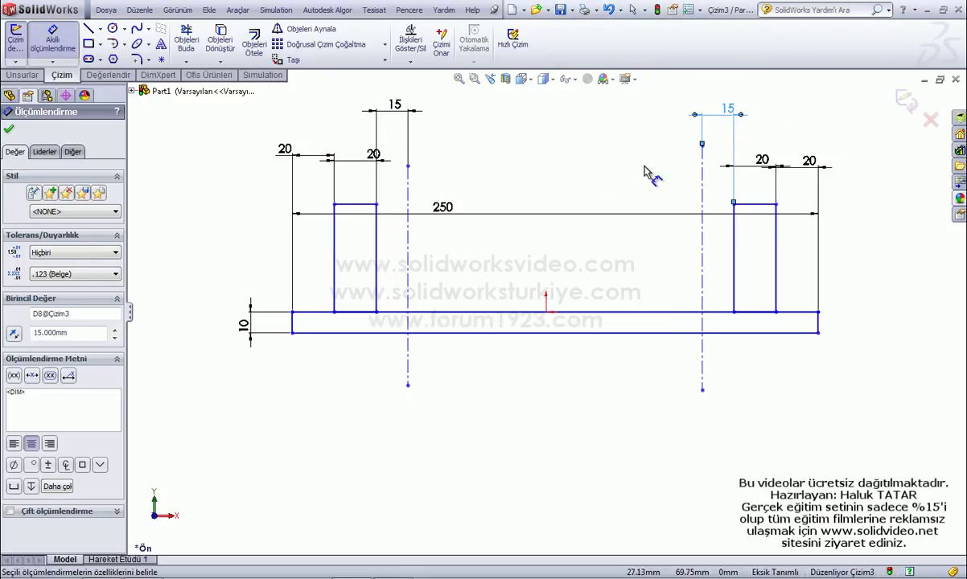
click(905, 102)
mouse_move(595, 164)
middle_down()
mouse_move(591, 186)
mouse_move(547, 215)
middle_up()
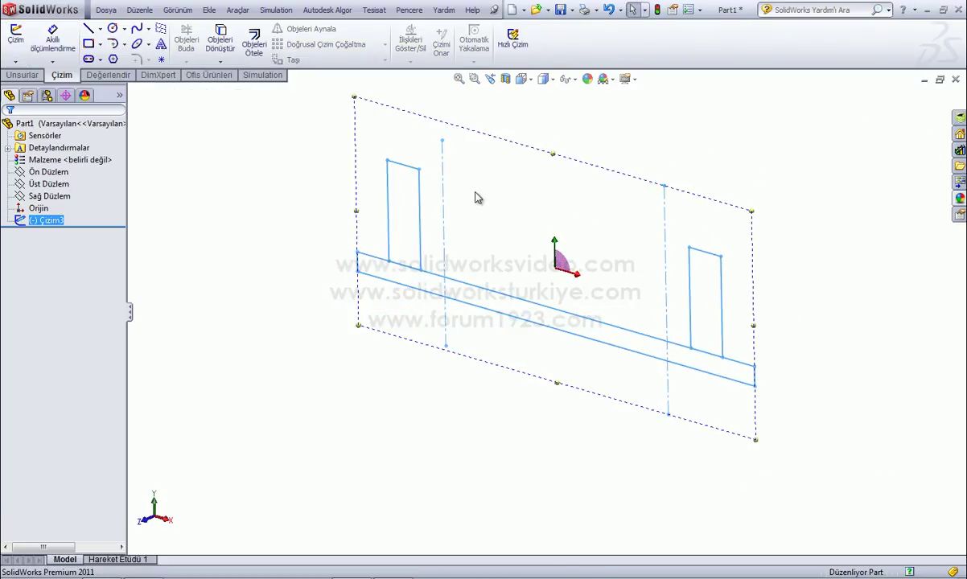
- Extrude the base strip region 100 mm with Mid Plane into a flat plate
click(33, 77)
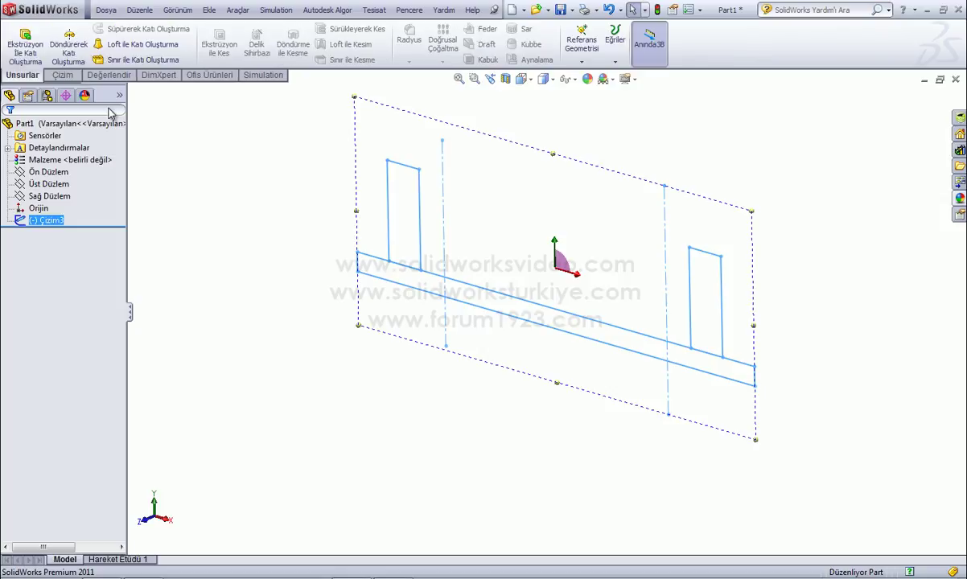
click(41, 52)
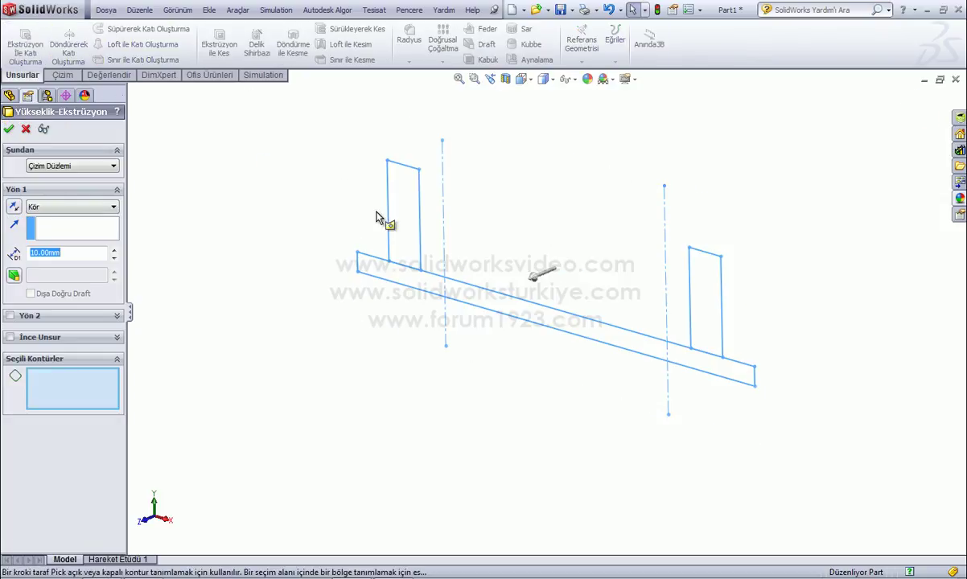
click(543, 317)
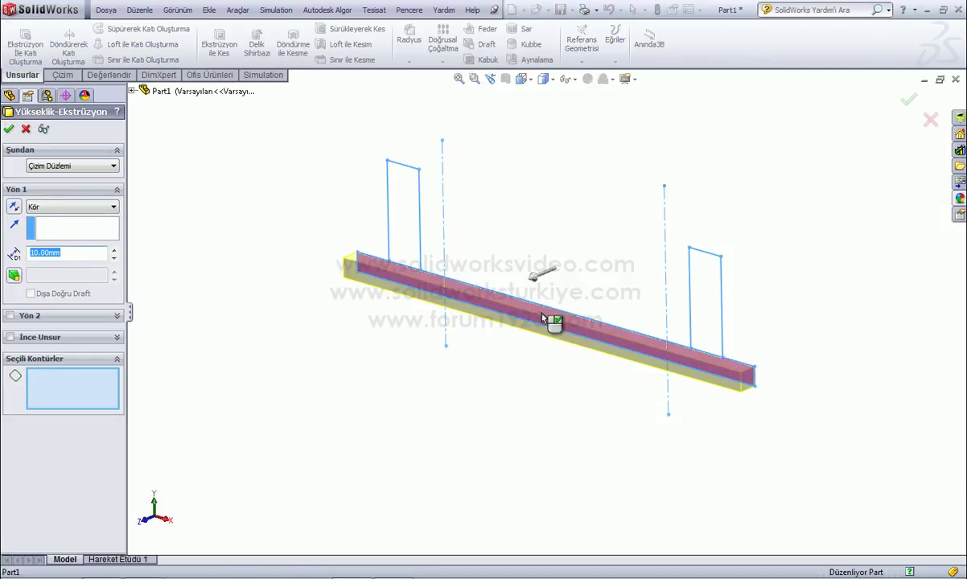
click(81, 207)
click(81, 263)
click(113, 252)
click(113, 253)
click(113, 253)
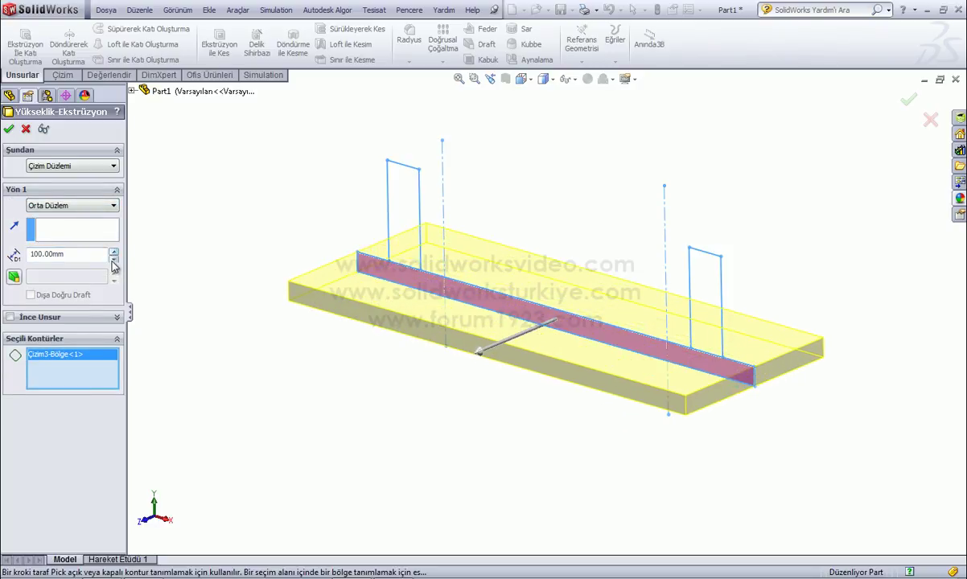
click(9, 130)
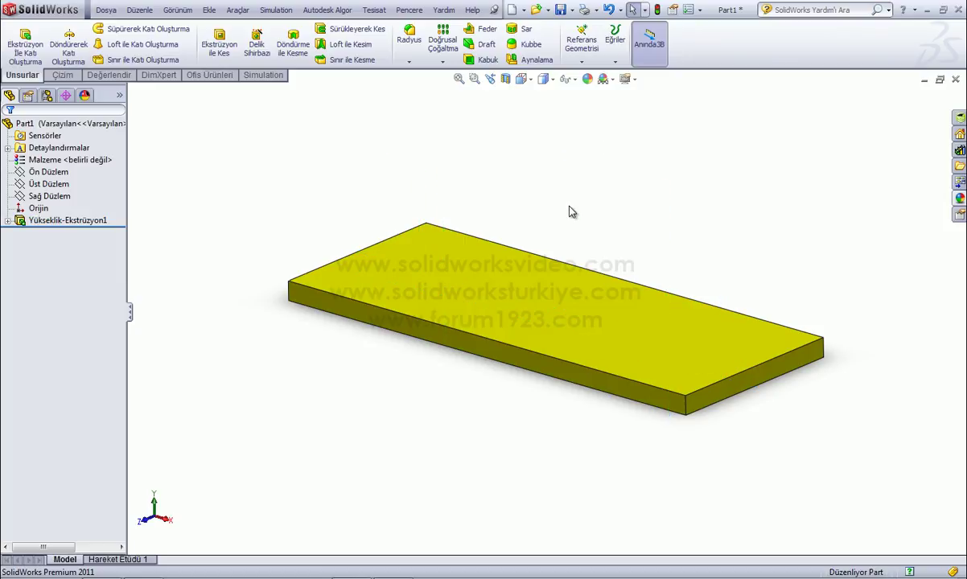
- Revolve the left upright about the left centerline into a hollow cylindrical boss, Döndür1
click(8, 221)
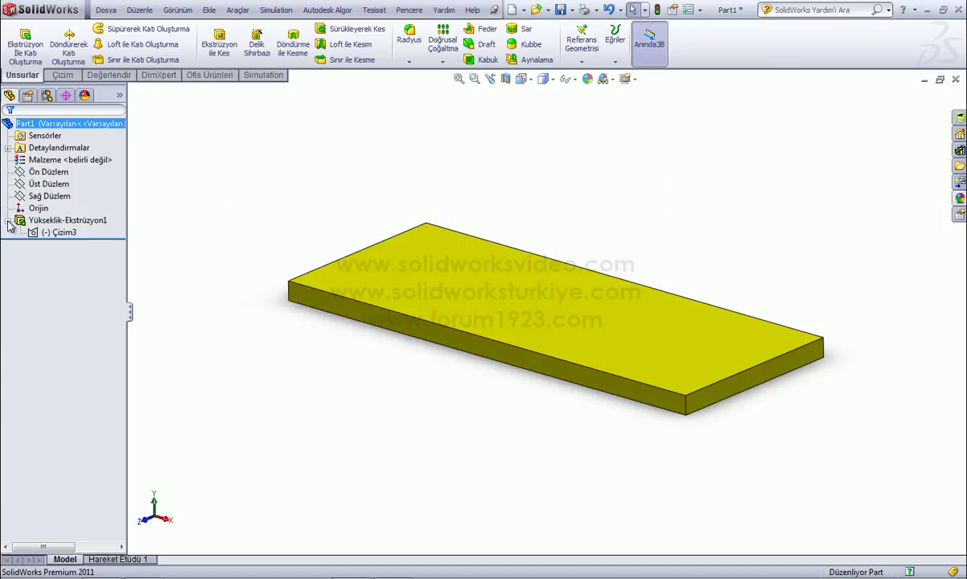
click(57, 231)
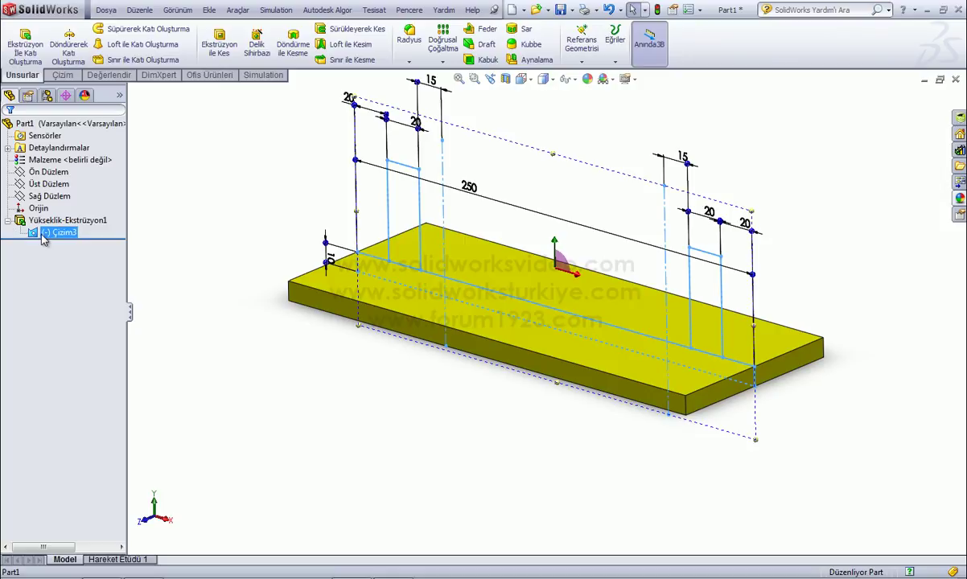
click(68, 44)
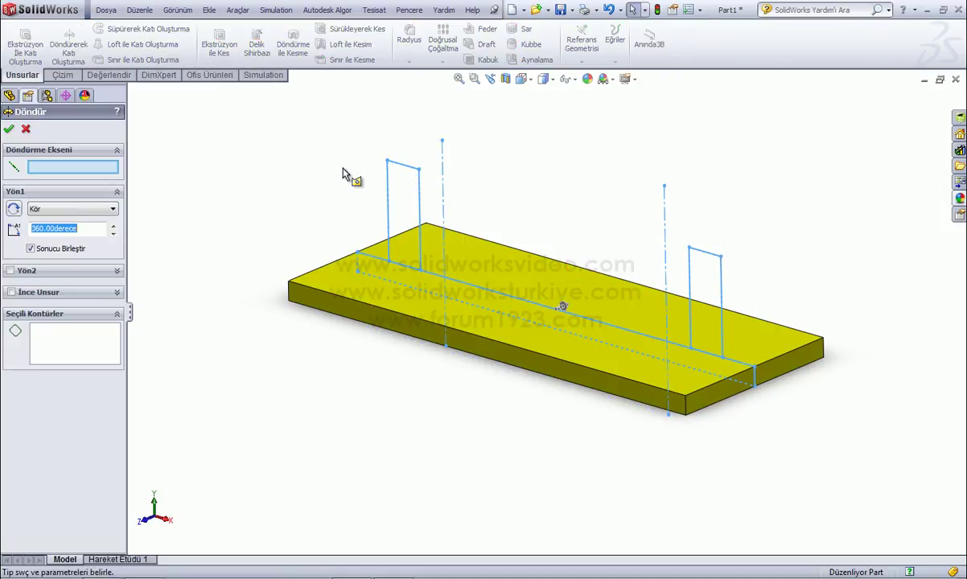
click(403, 198)
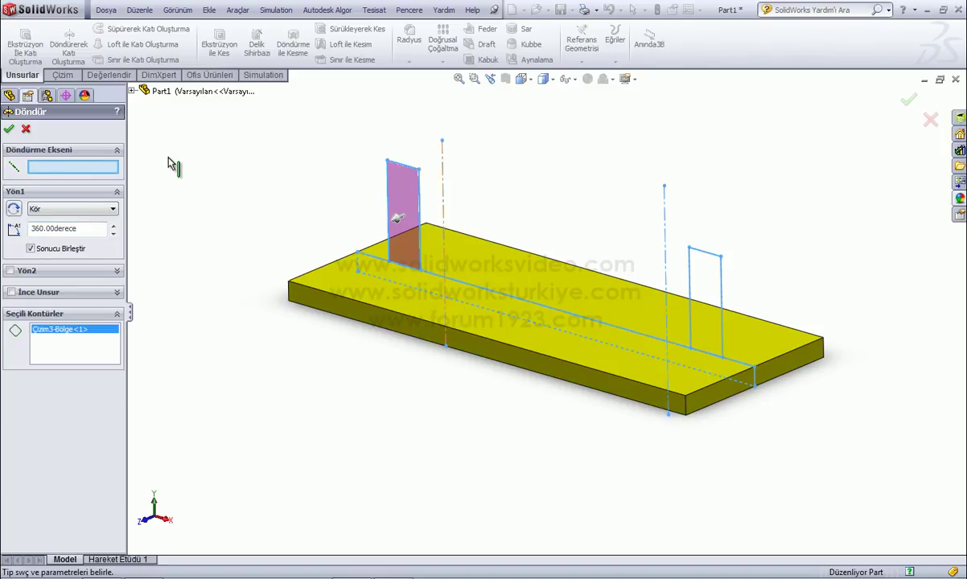
click(444, 202)
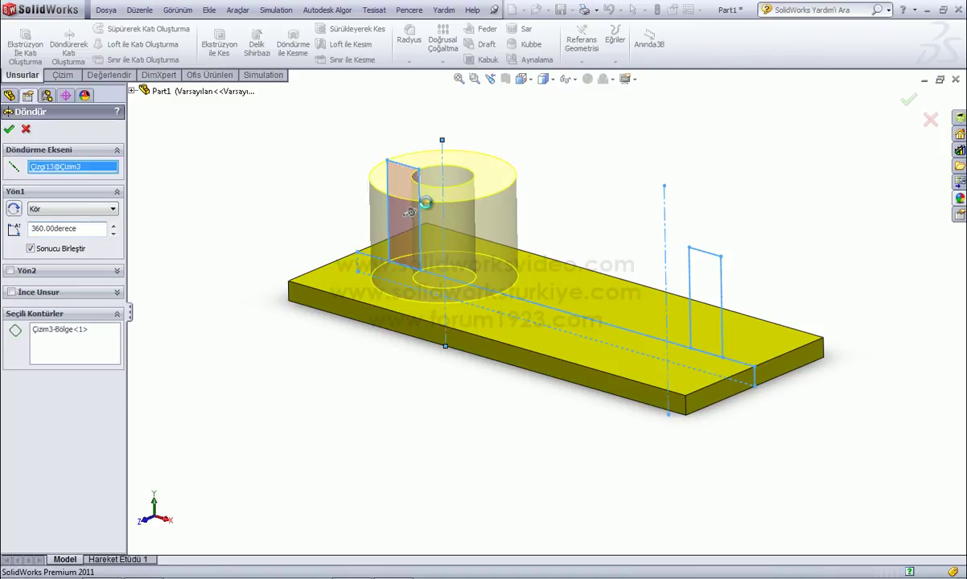
key(Return)
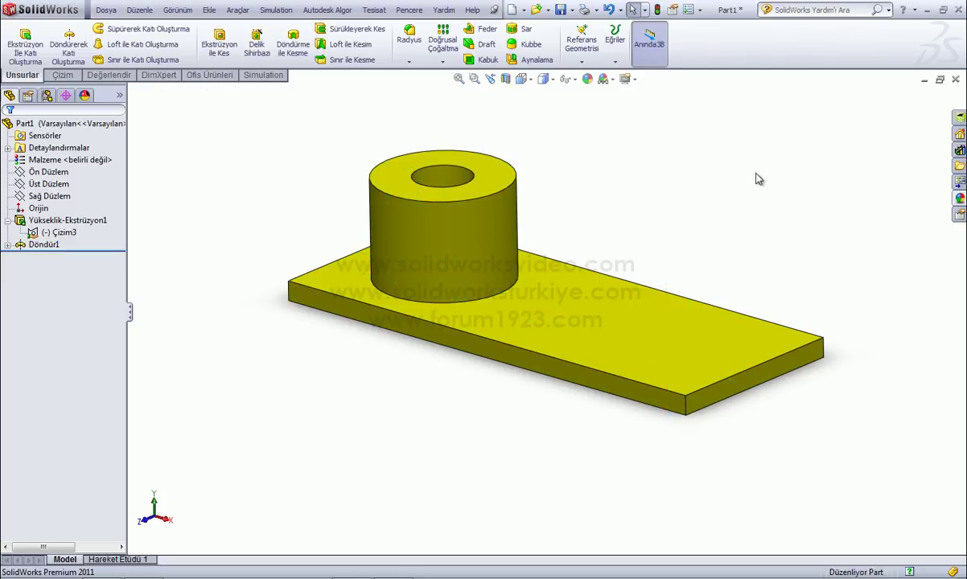
- Revolve the right upright about the right centerline into a matching boss, Döndür2
click(53, 233)
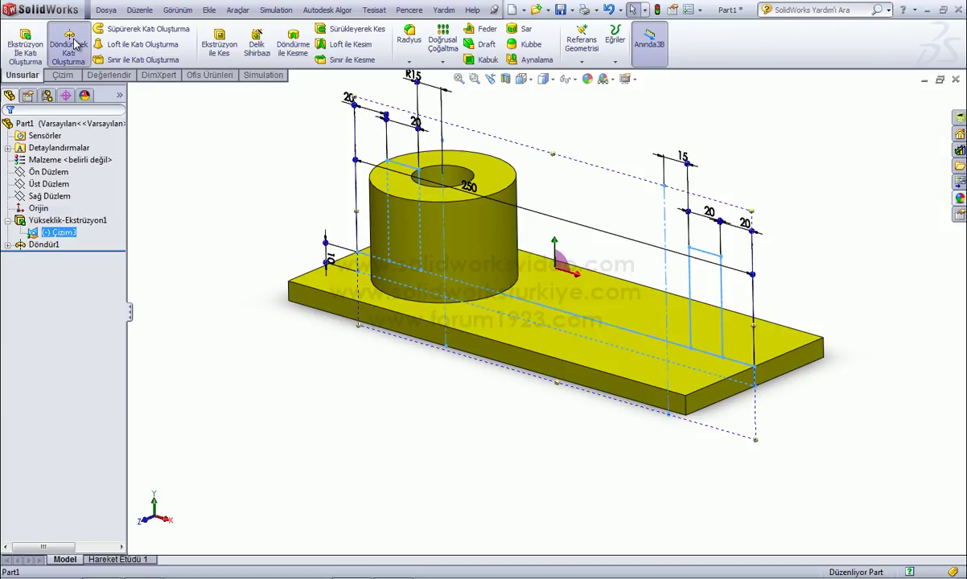
click(715, 285)
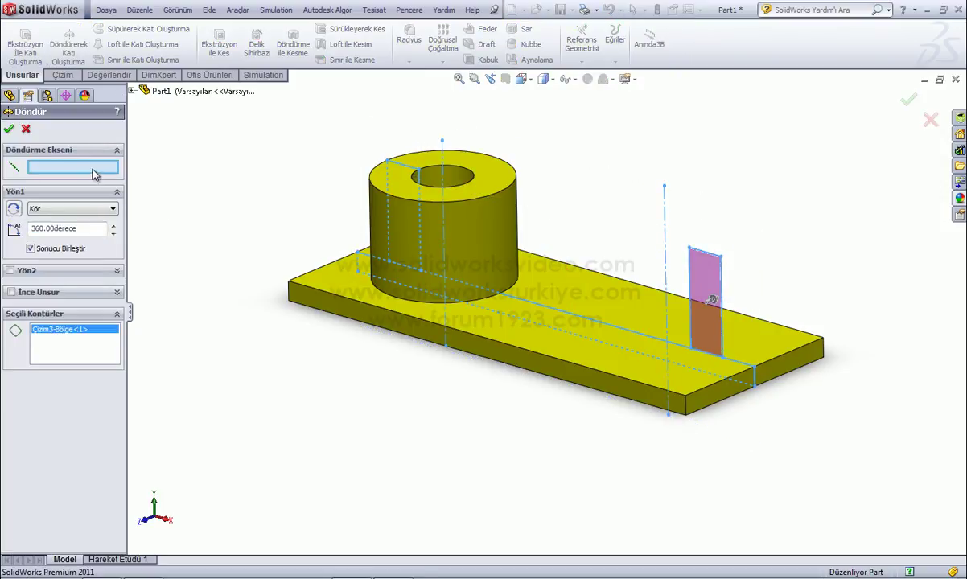
click(666, 233)
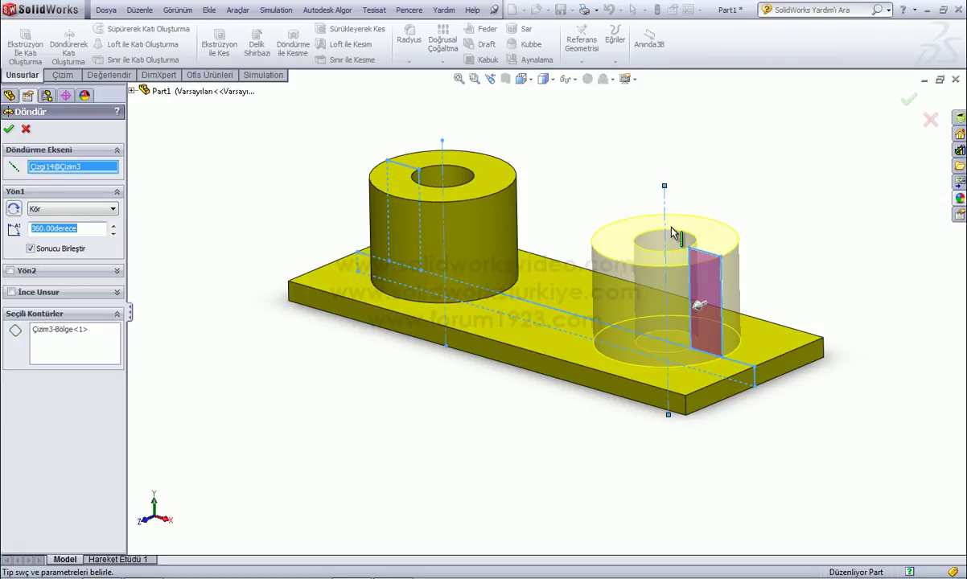
click(909, 99)
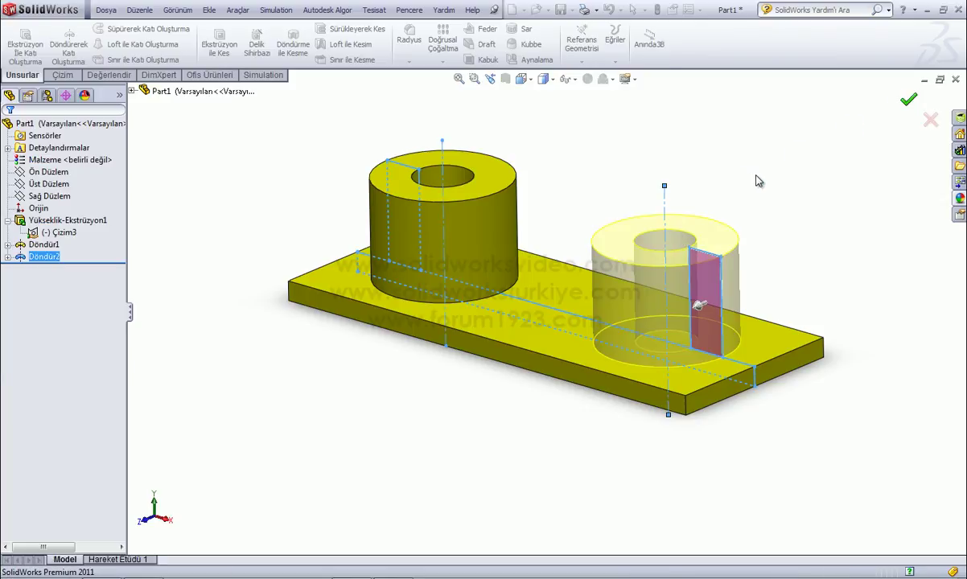
mouse_move(836, 191)
middle_down()
mouse_move(839, 201)
mouse_move(827, 179)
middle_up()
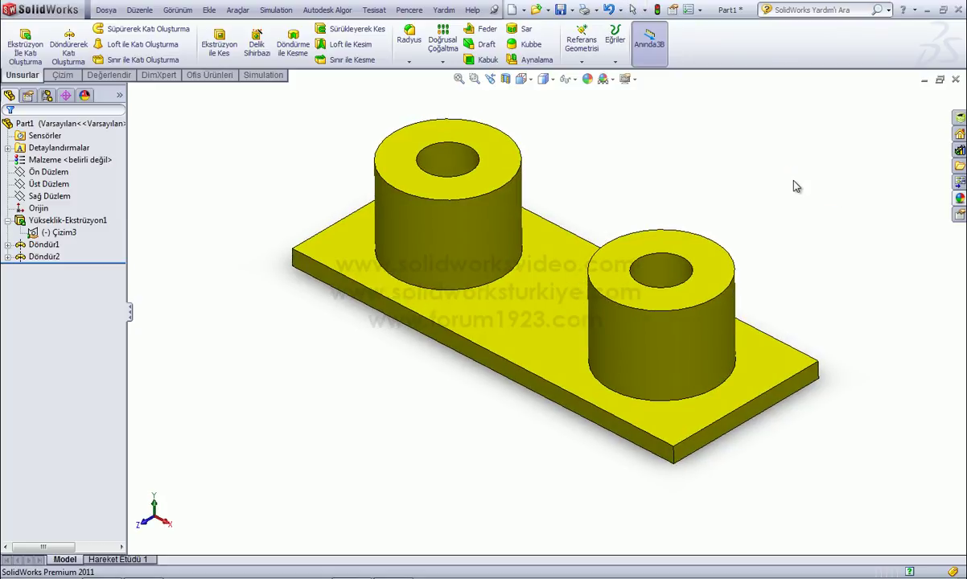
- Start a line sketch on the right boss's top face, viewed Normal To
key(f)
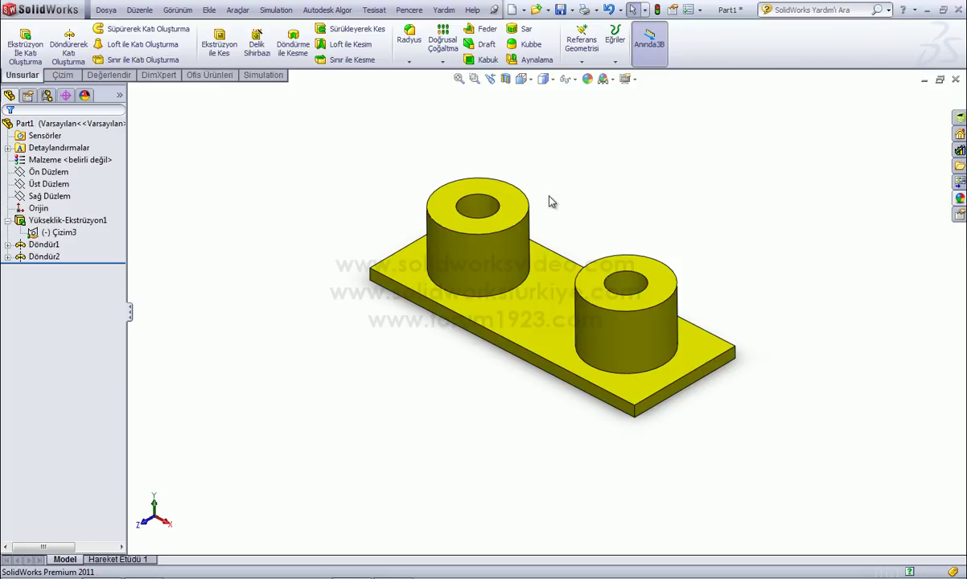
click(514, 211)
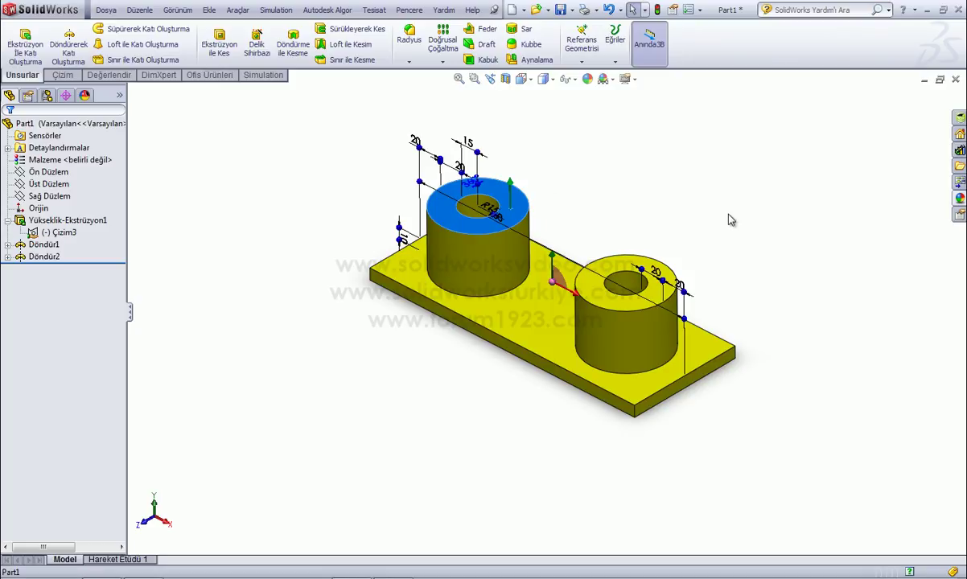
click(643, 272)
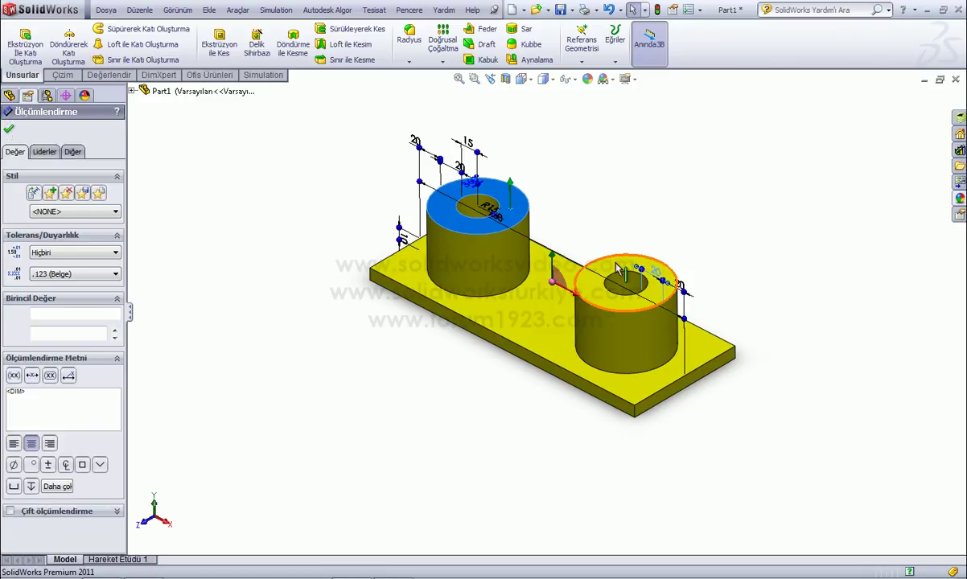
click(618, 268)
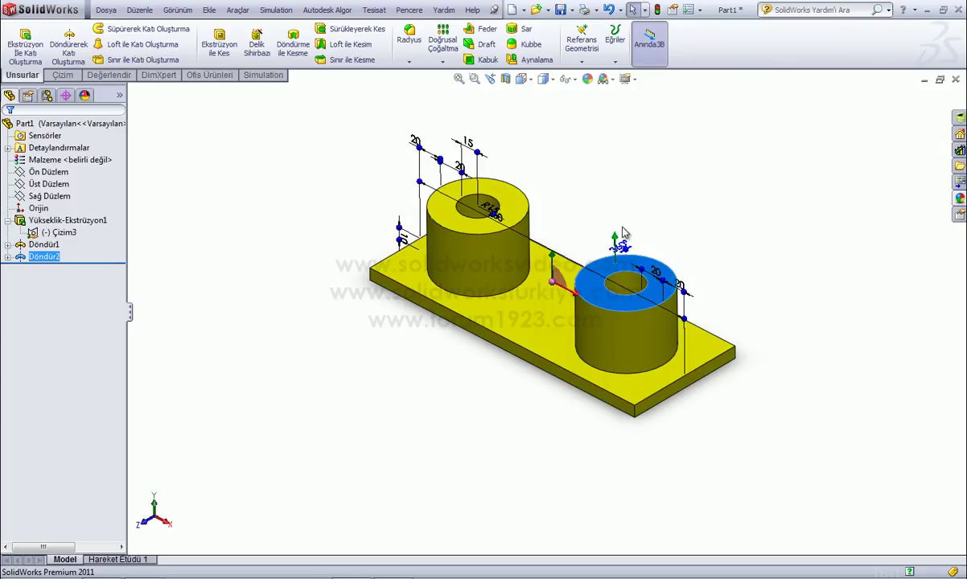
click(61, 75)
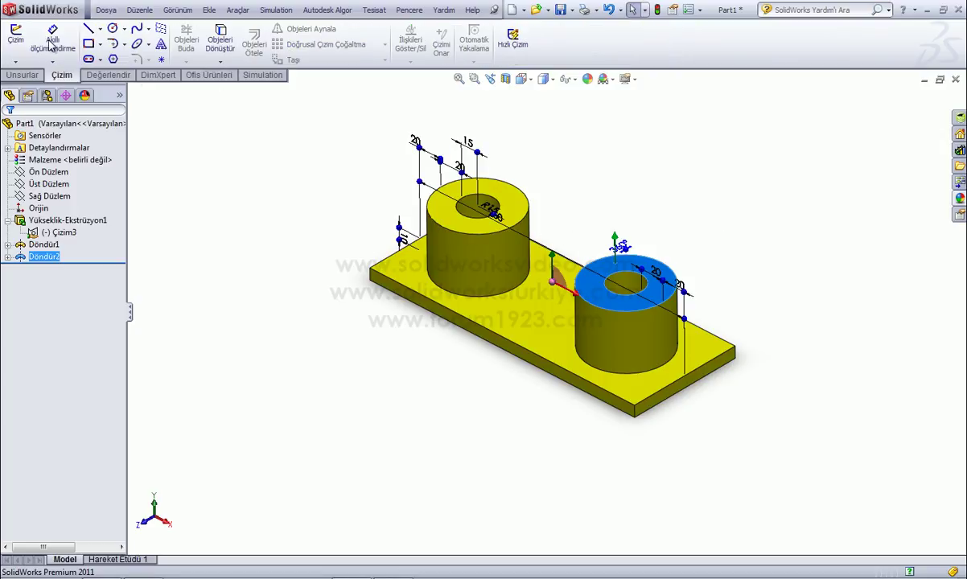
click(88, 29)
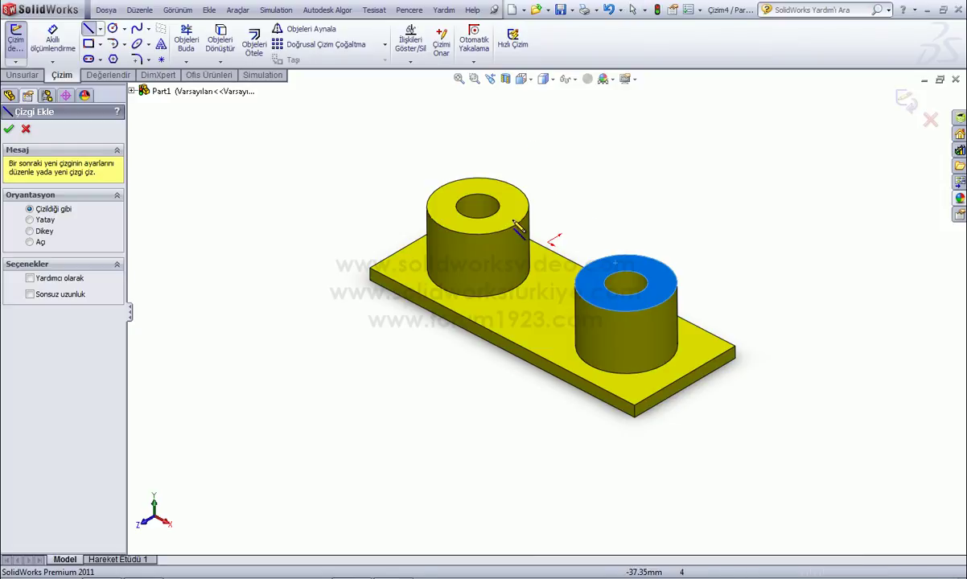
key(space)
click(544, 264)
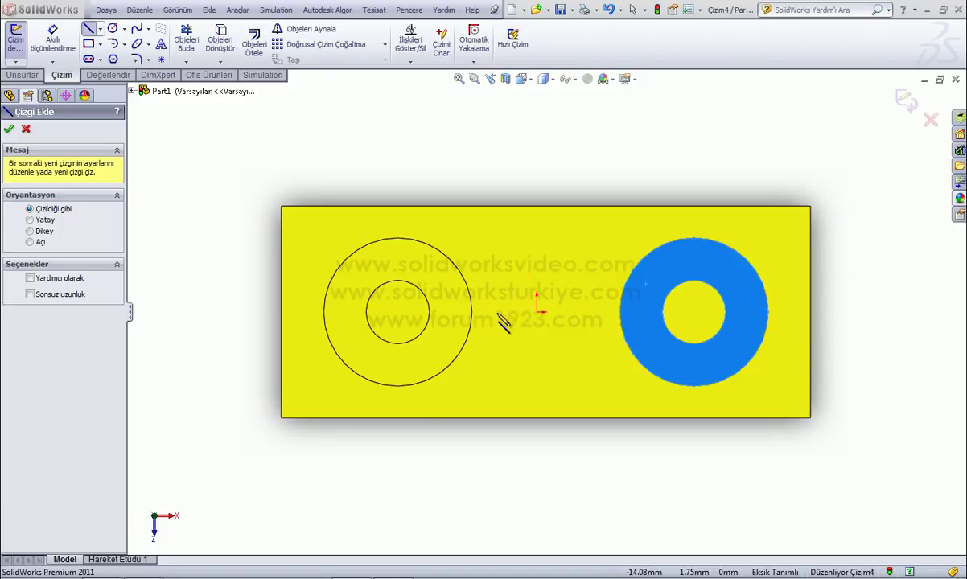
- Draw a short horizontal line between the two bosses, then orbit to inspect it
drag(498, 312, 537, 312)
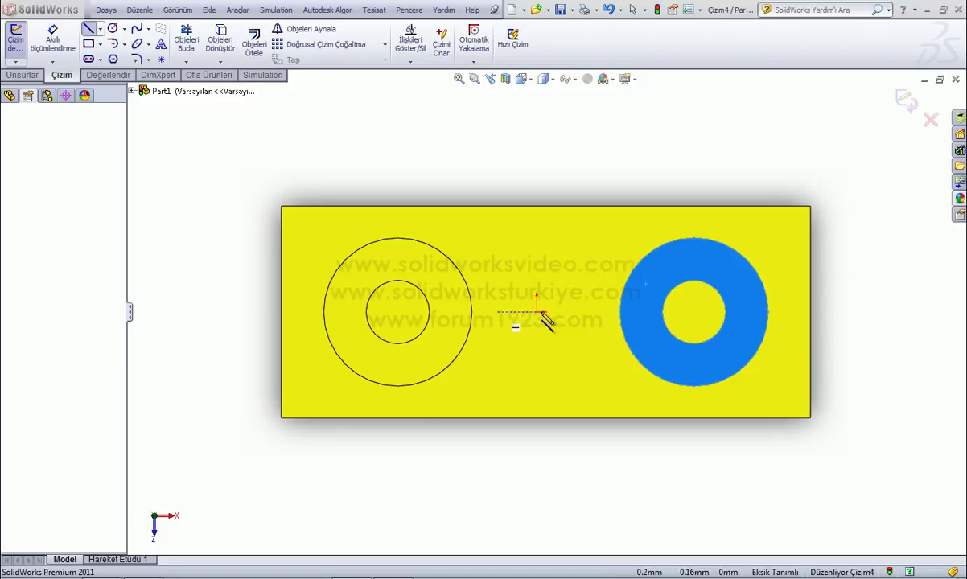
click(588, 312)
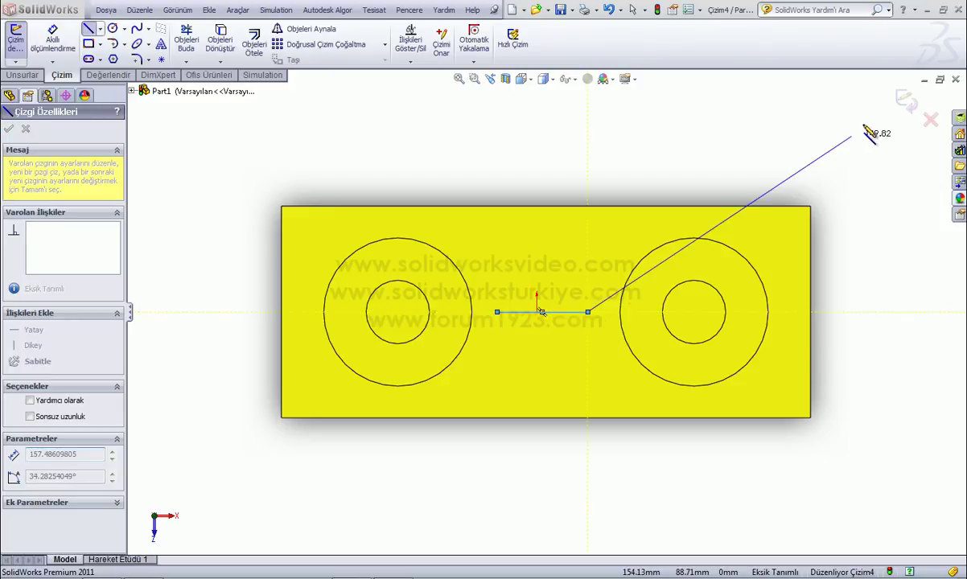
middle_drag(814, 119, 819, 125)
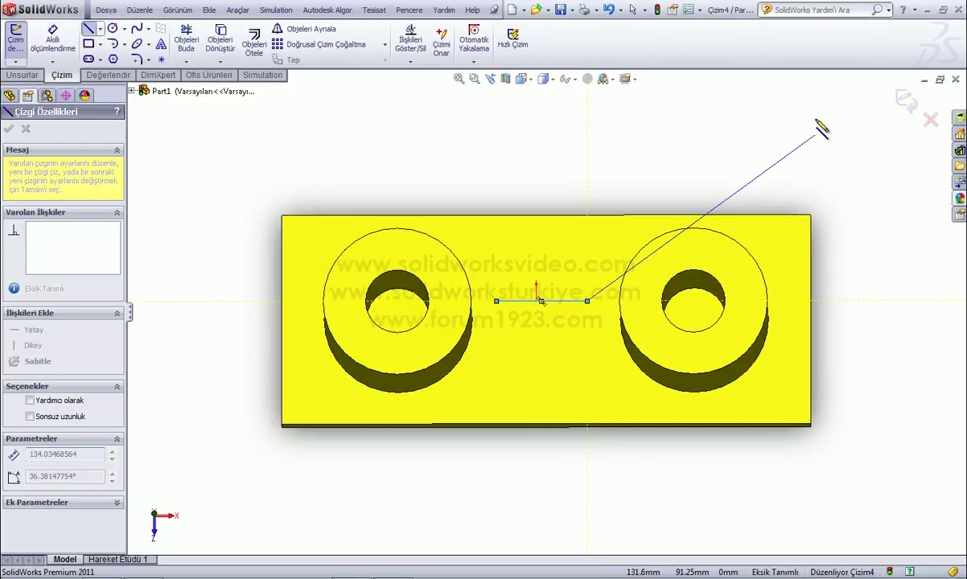
key(Escape)
middle_drag(864, 218, 863, 101)
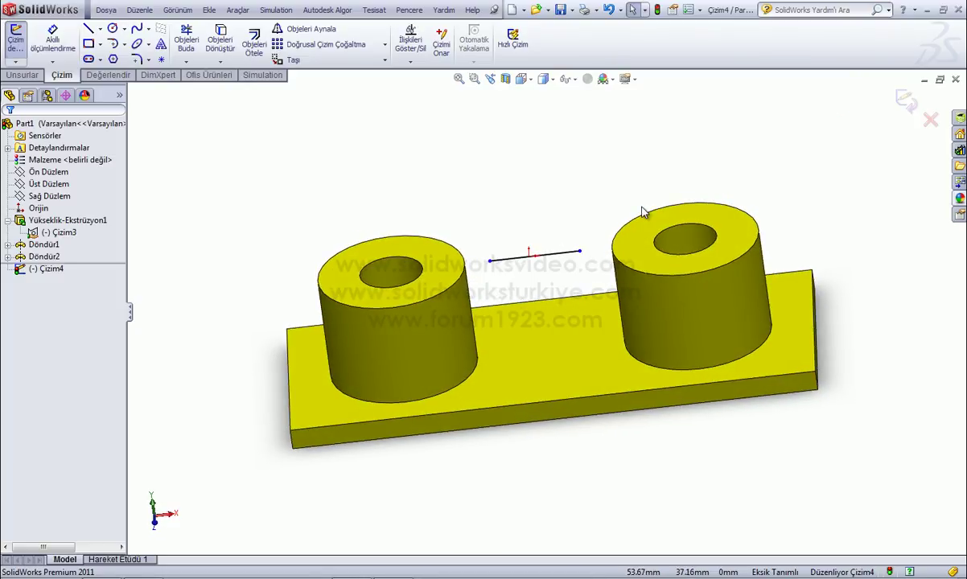
mouse_move(710, 196)
middle_down()
mouse_move(744, 196)
mouse_move(660, 197)
middle_up()
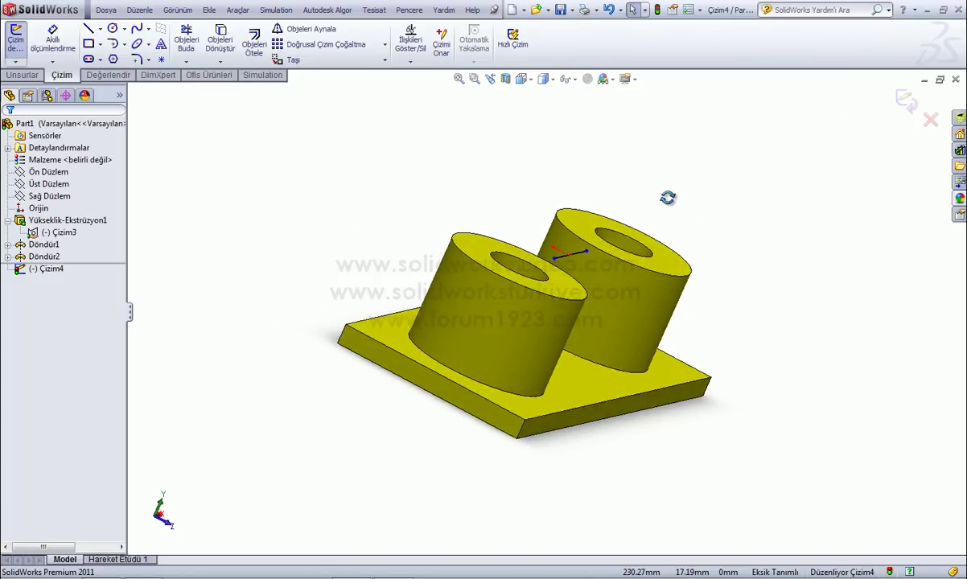
- Build a Feder (Rib) from the sketch line with 20 mm thickness on both sides
click(33, 75)
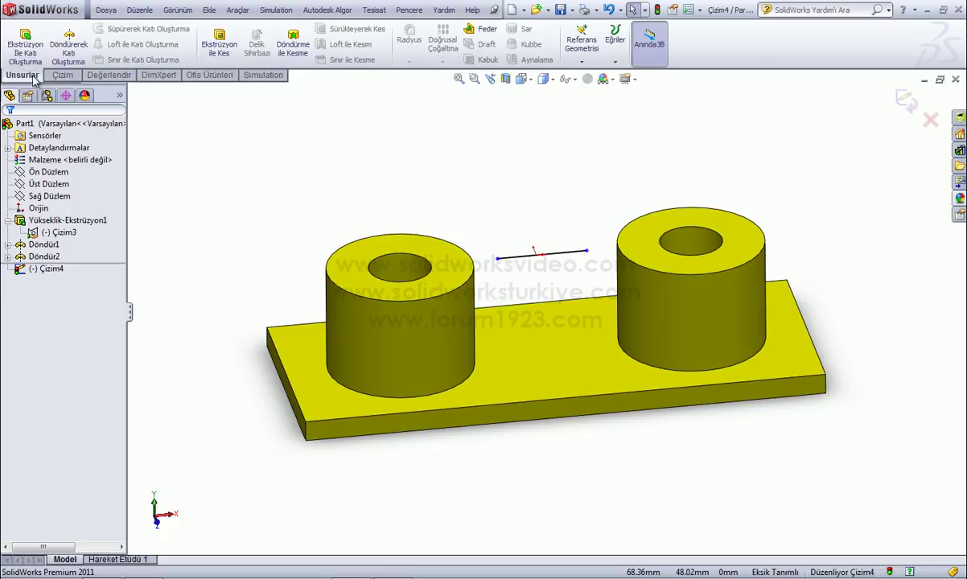
click(486, 31)
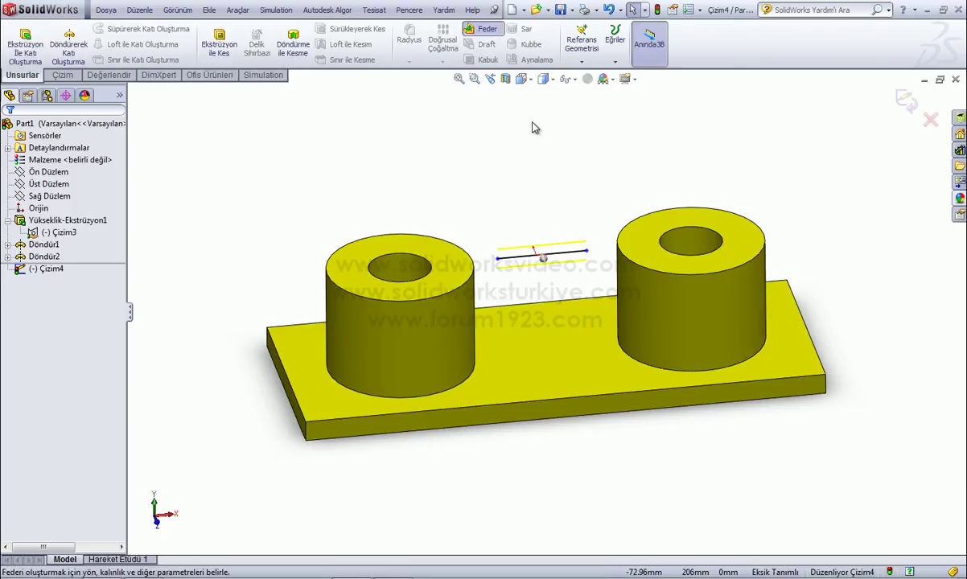
mouse_move(619, 194)
middle_down()
mouse_move(648, 260)
mouse_move(570, 269)
middle_up()
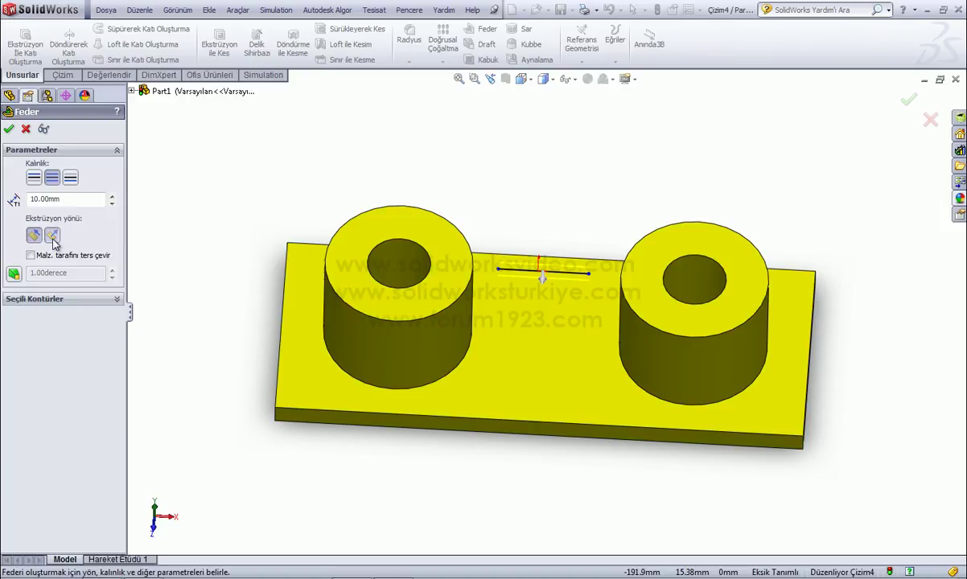
mouse_move(594, 302)
middle_down()
mouse_move(606, 237)
mouse_move(603, 245)
middle_up()
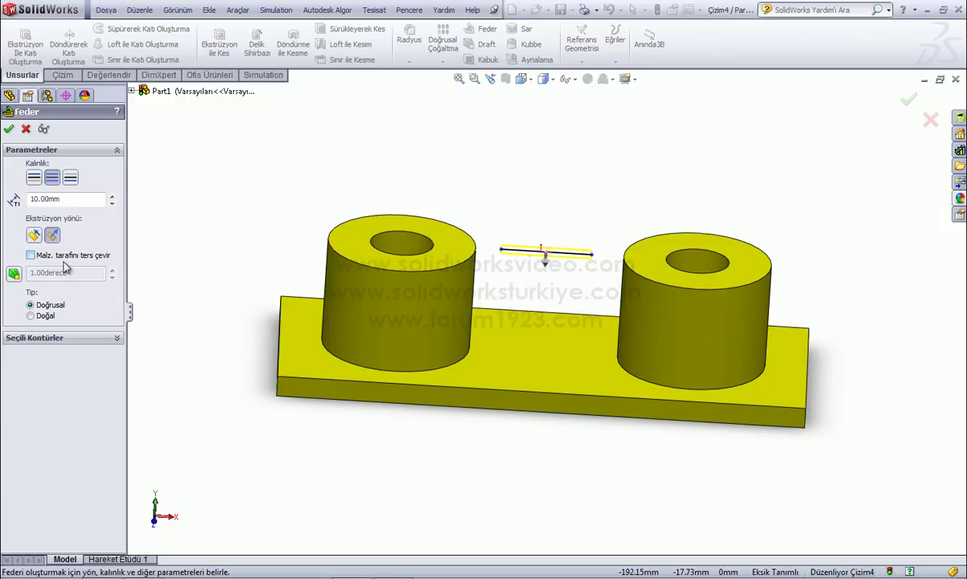
click(36, 185)
click(70, 179)
click(53, 181)
click(111, 199)
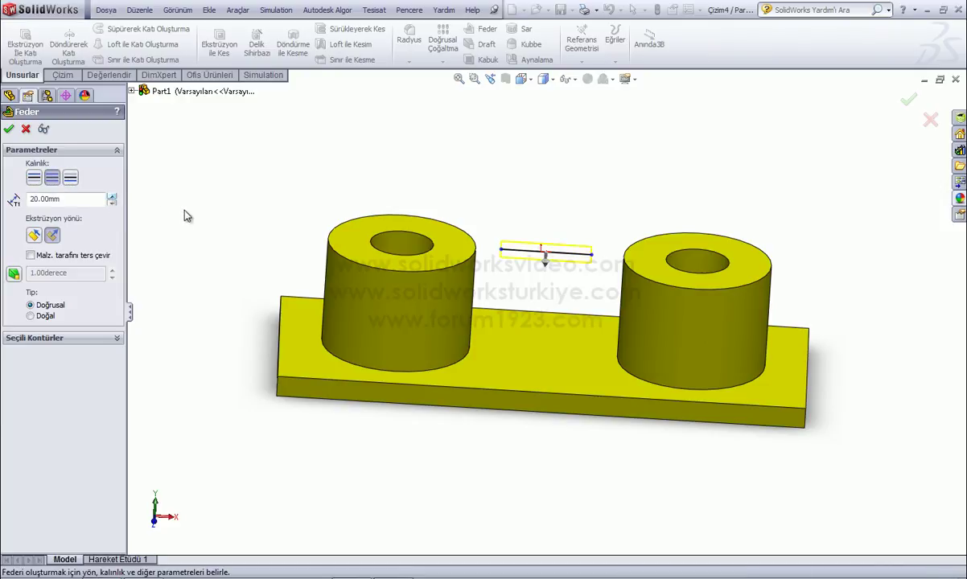
mouse_move(268, 207)
middle_down()
mouse_move(256, 229)
mouse_move(181, 274)
middle_up()
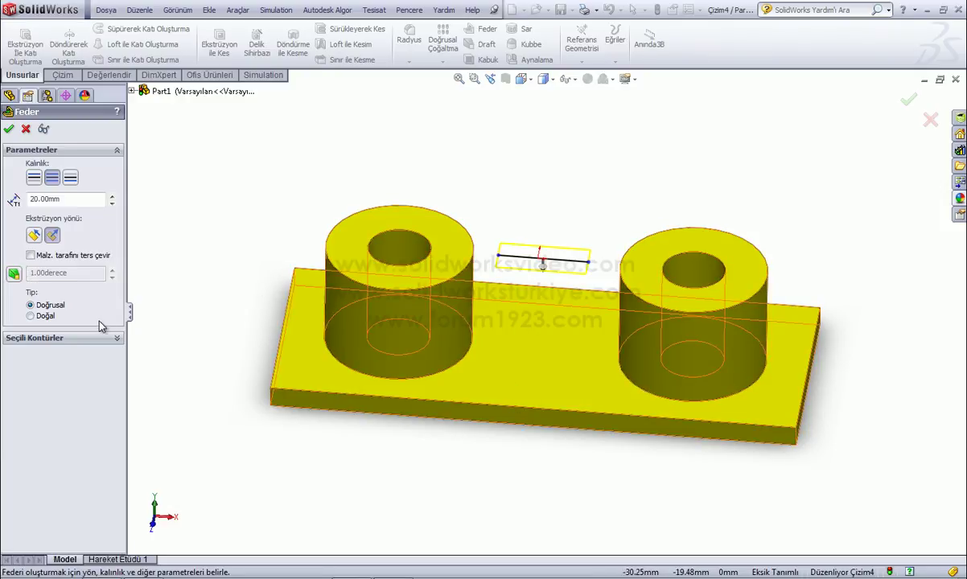
- Confirm rib Feder1, orbit to inspect it, and return to isometric view
click(102, 342)
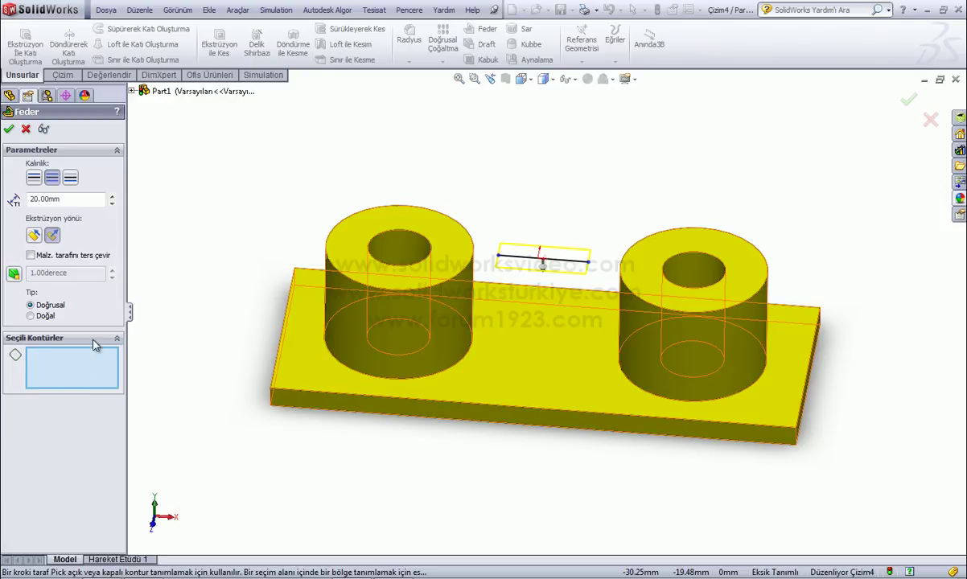
click(9, 130)
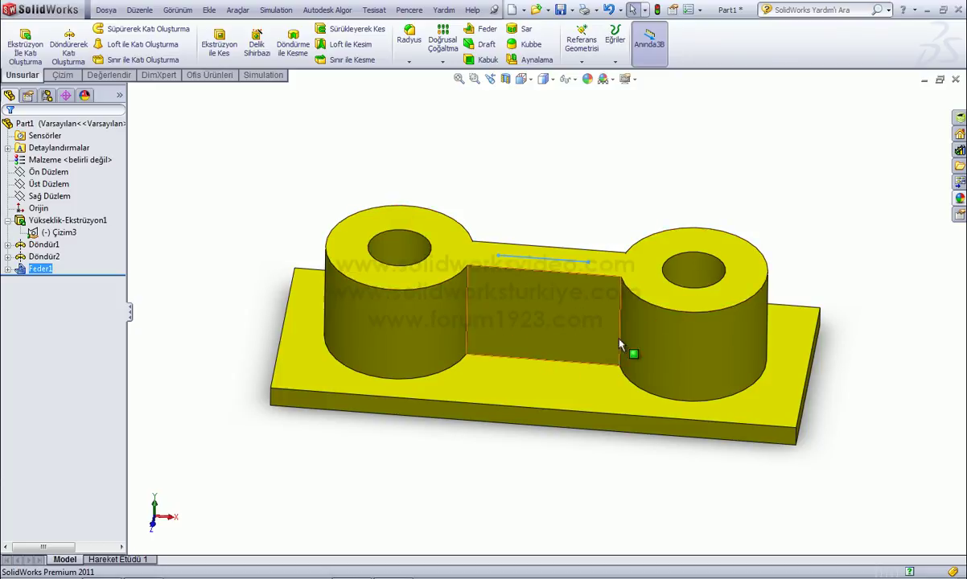
click(830, 239)
middle_drag(830, 231, 764, 224)
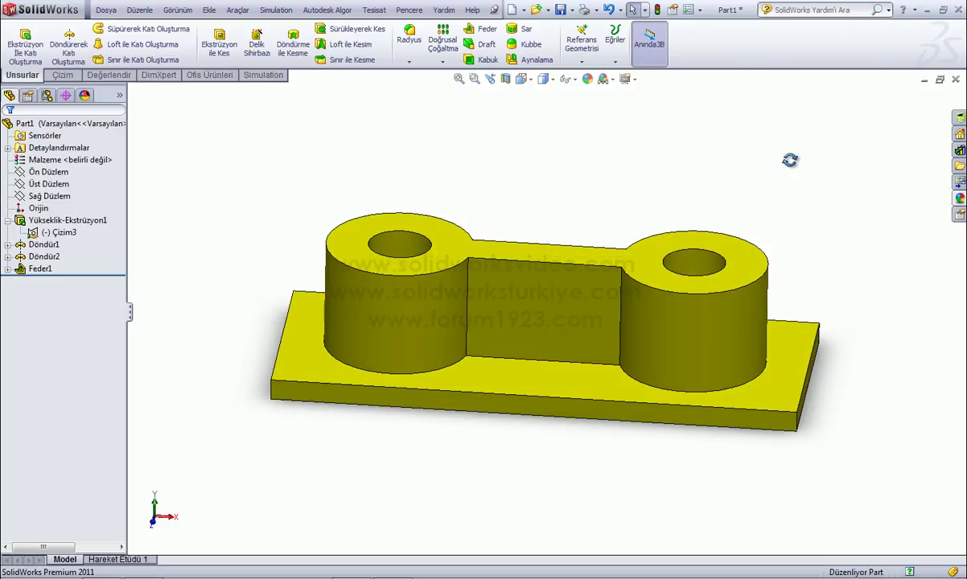
key(ctrl+7)
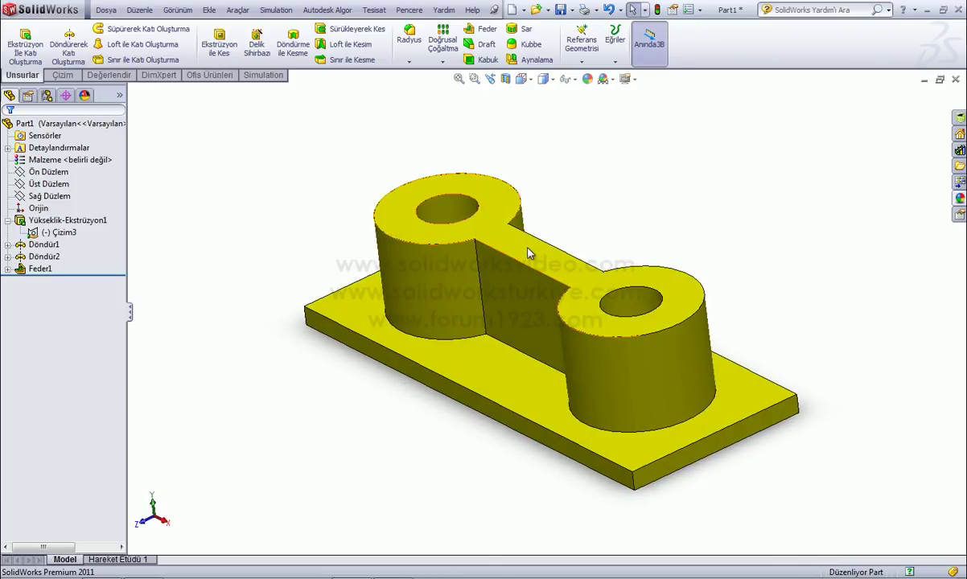
- Create the new part Part3 and select Sağ Düzlem (Right Plane) for sketching
click(113, 13)
click(129, 31)
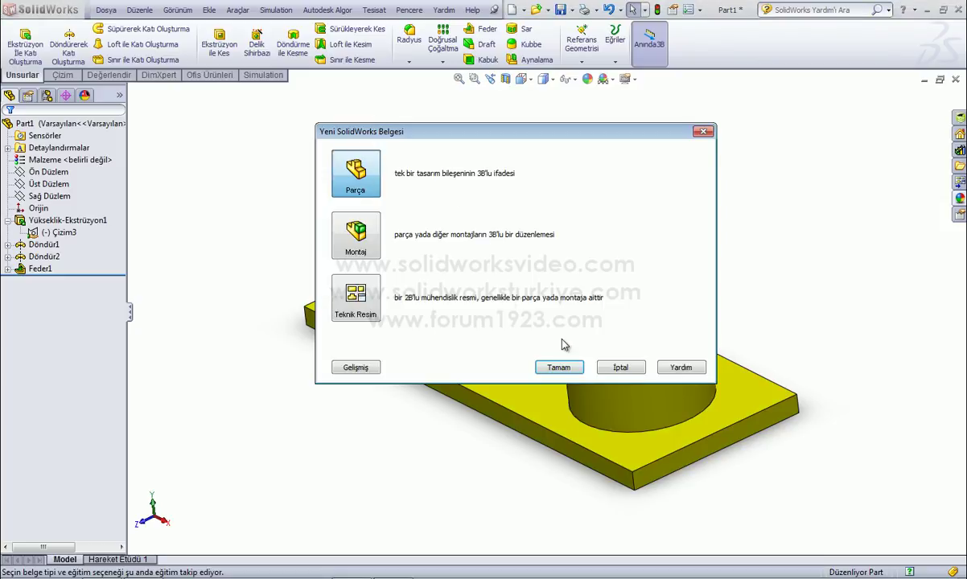
click(559, 366)
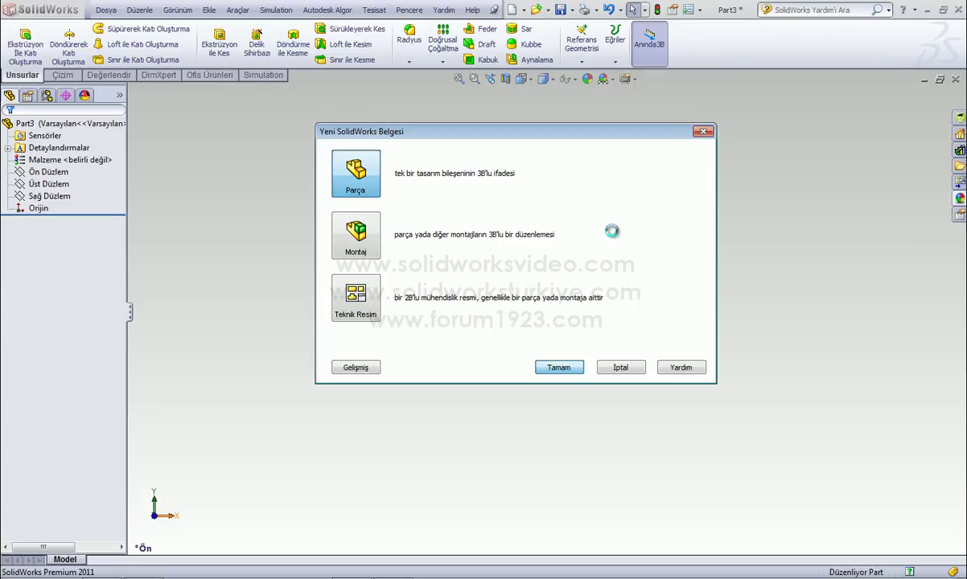
click(63, 184)
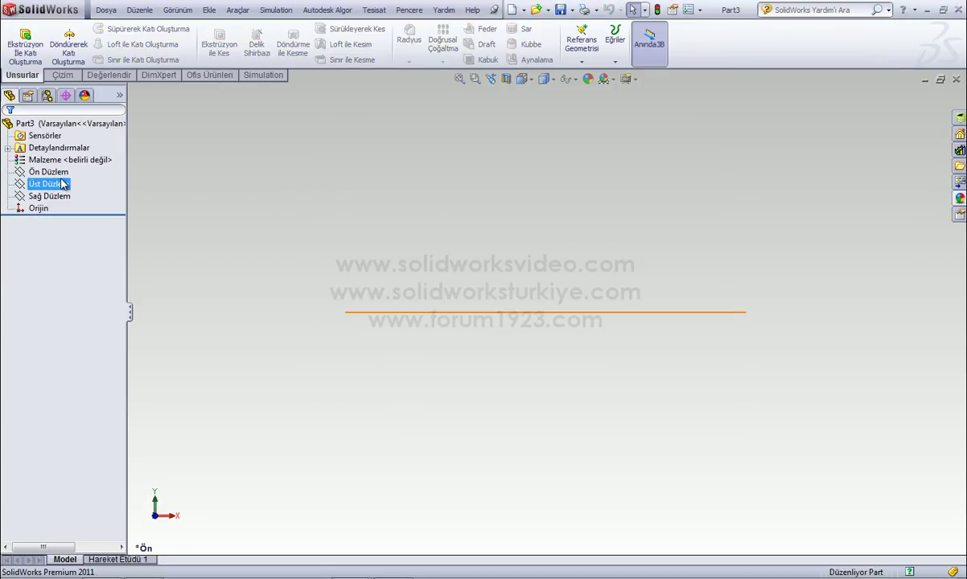
click(54, 172)
click(58, 184)
click(59, 196)
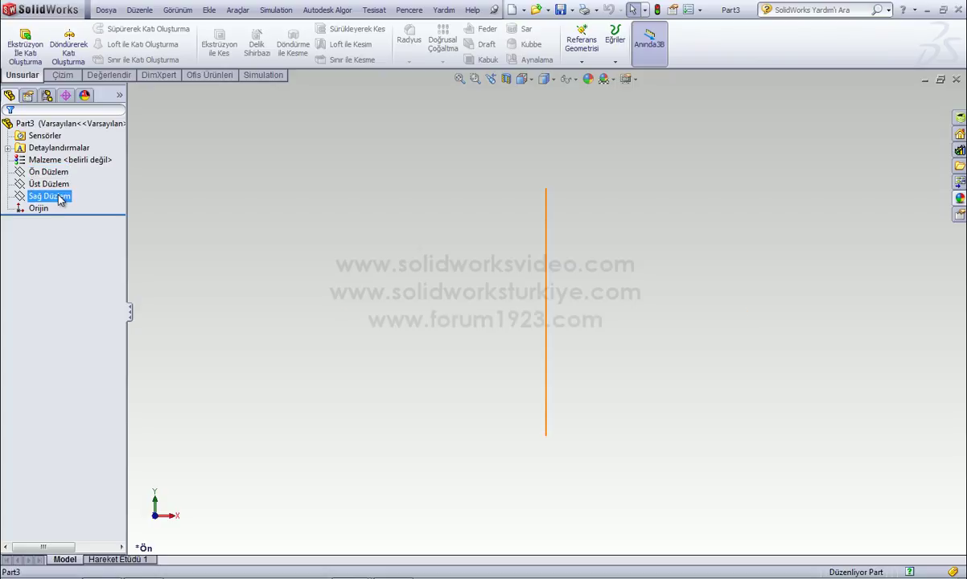
click(64, 75)
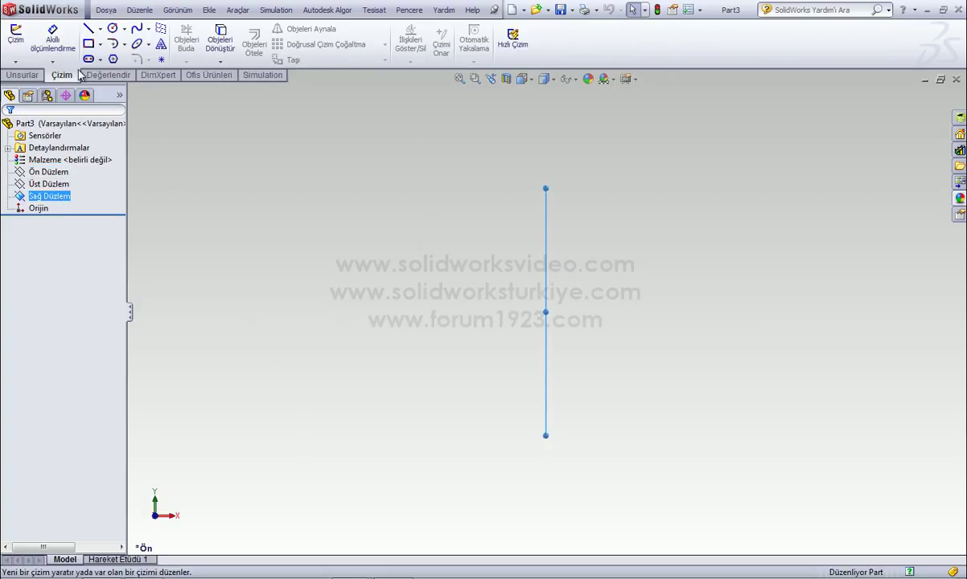
- Draw a corner rectangle starting at the sketch origin
click(89, 45)
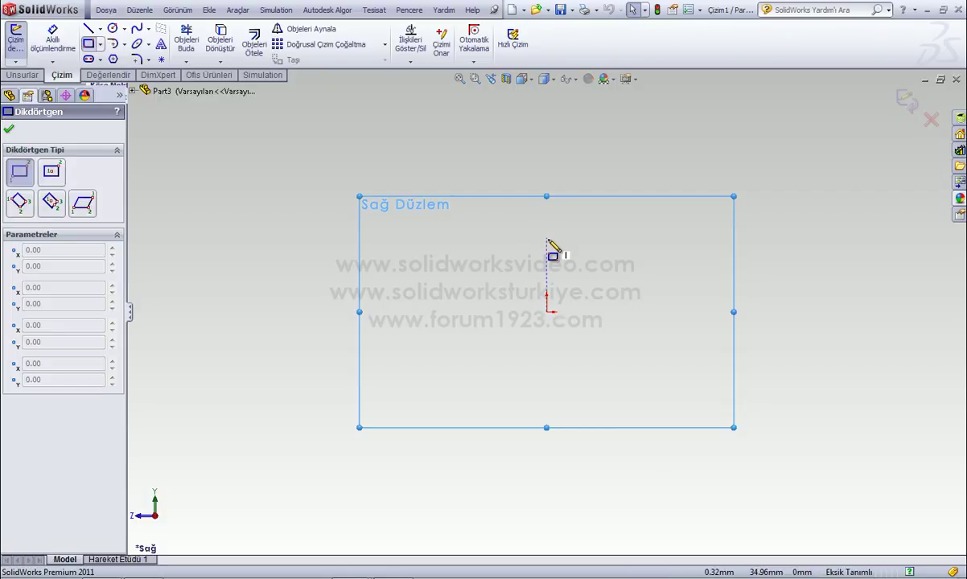
click(547, 312)
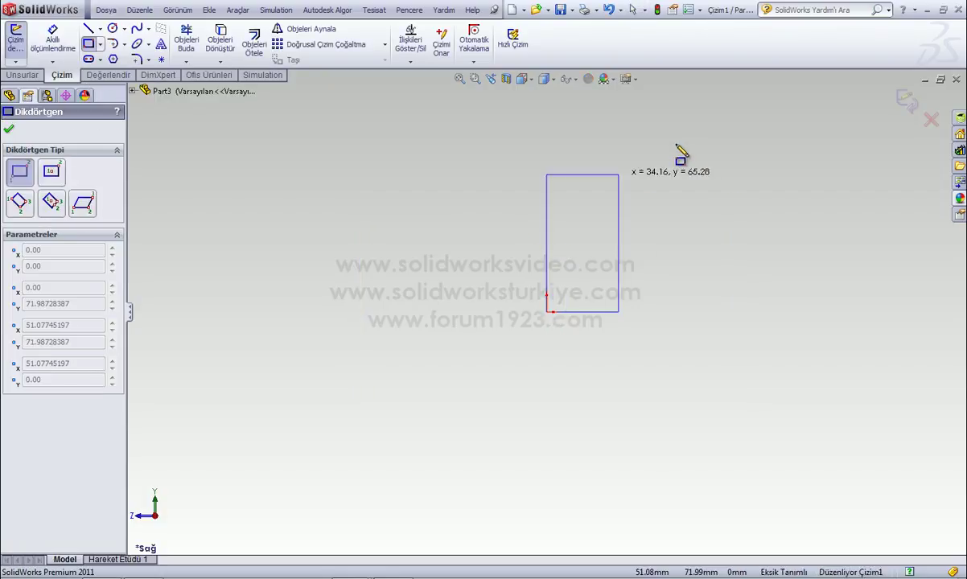
click(707, 127)
click(707, 128)
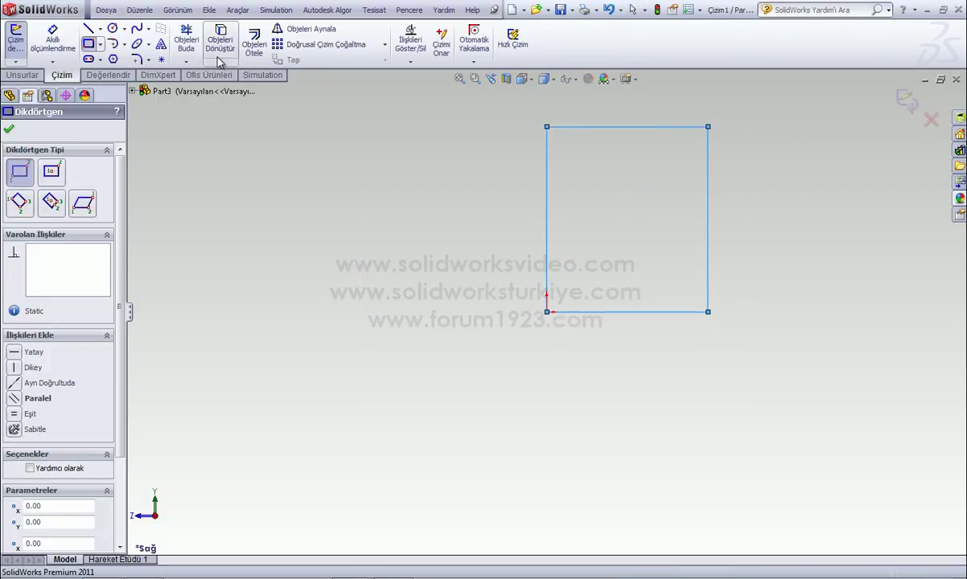
- Add an angled line, a vertical line and a closing line to form a slanted profile right of the rectangle
click(88, 29)
click(707, 127)
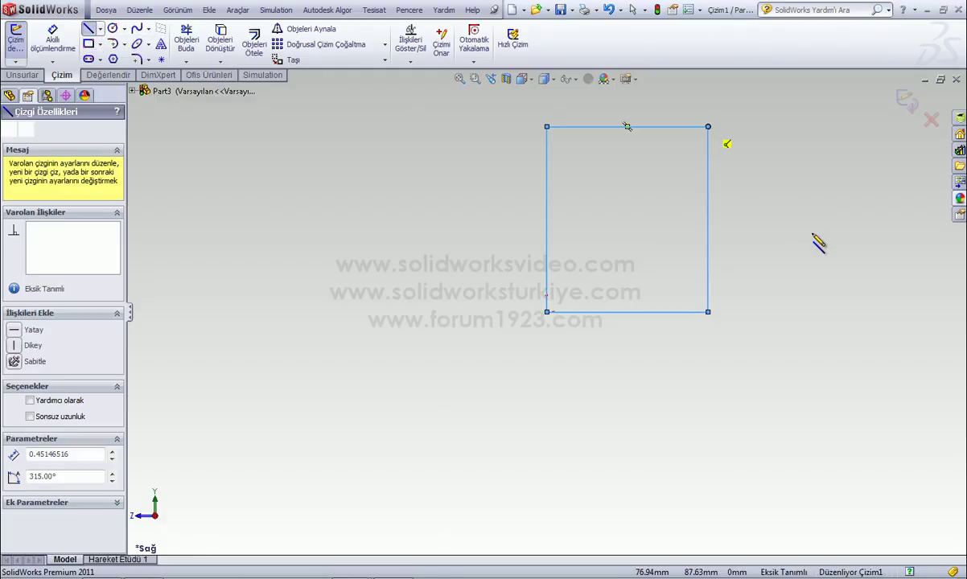
click(821, 241)
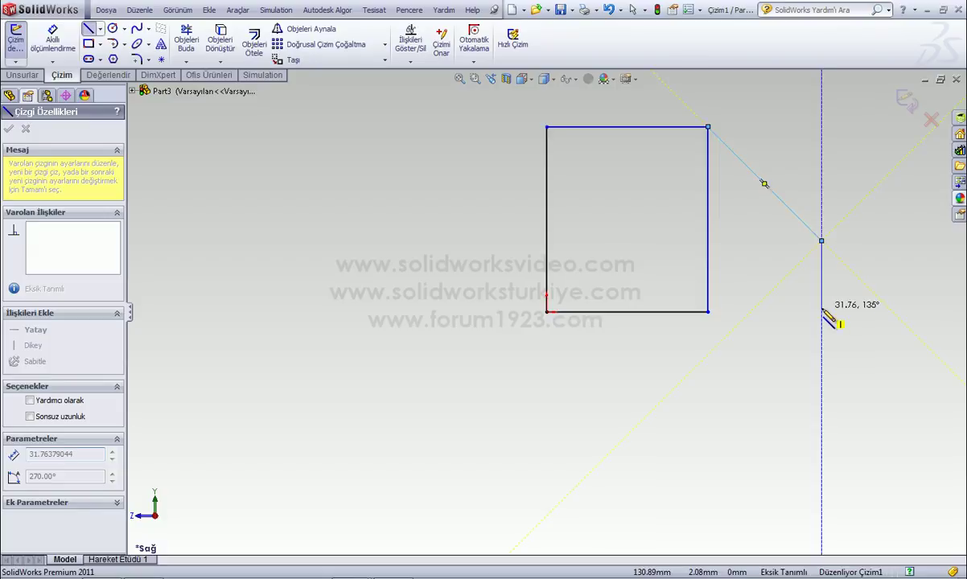
click(821, 311)
click(708, 311)
key(Escape)
- Extrude both the rectangle and the angled region Blind 10 mm into one slab
click(21, 77)
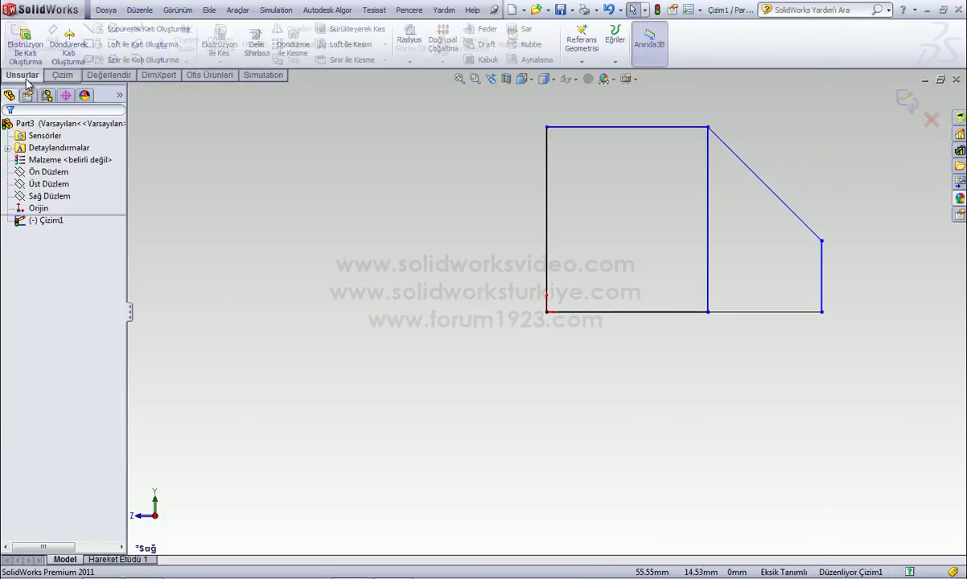
click(28, 44)
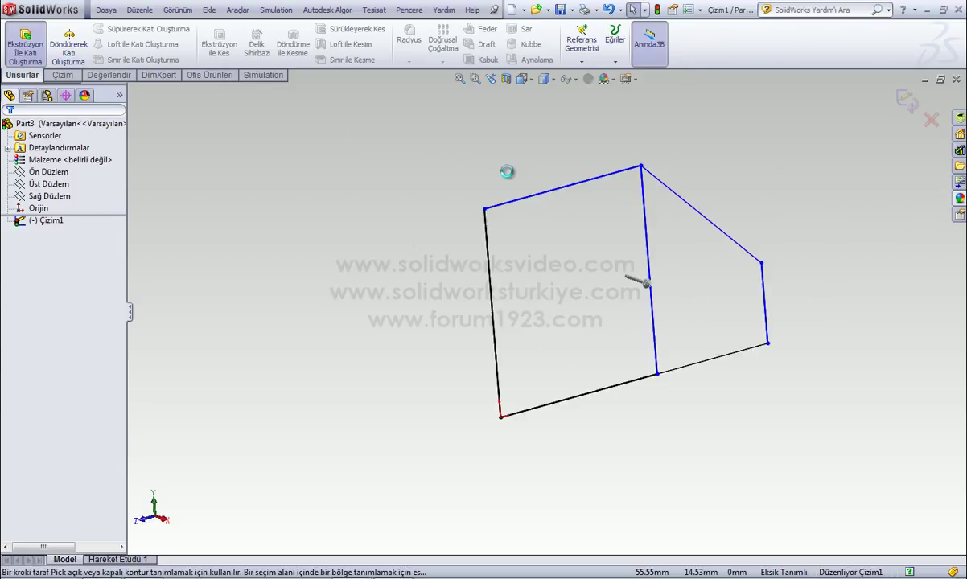
click(592, 268)
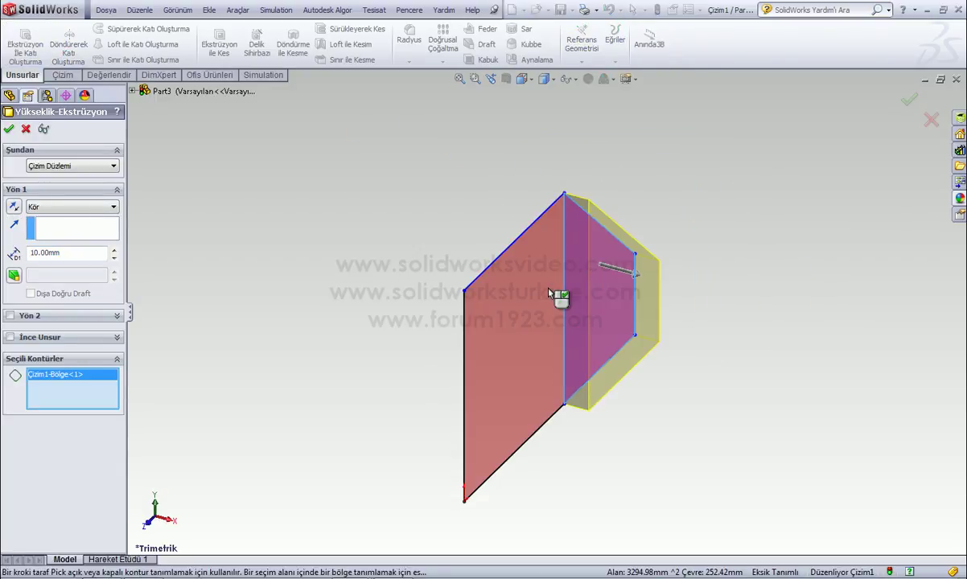
click(517, 268)
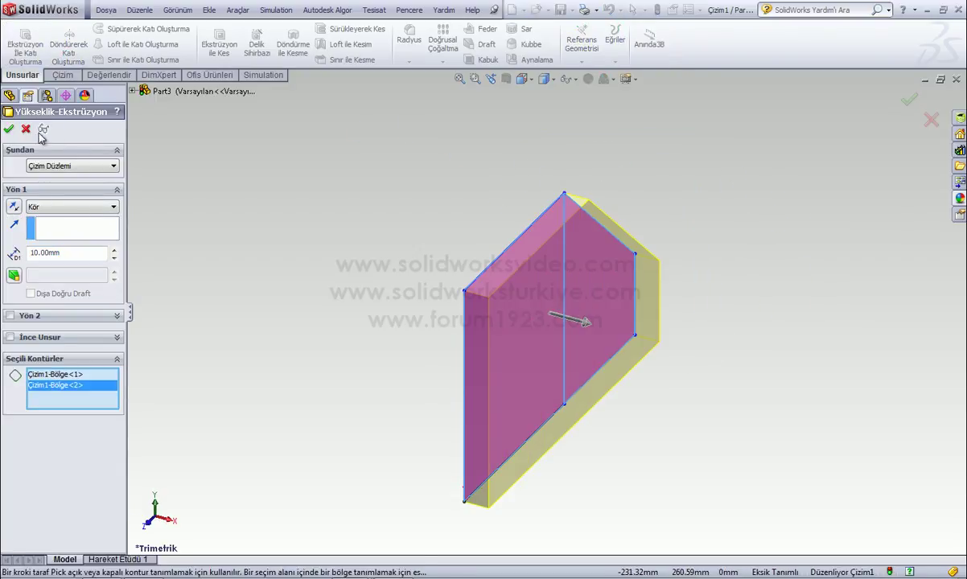
click(9, 129)
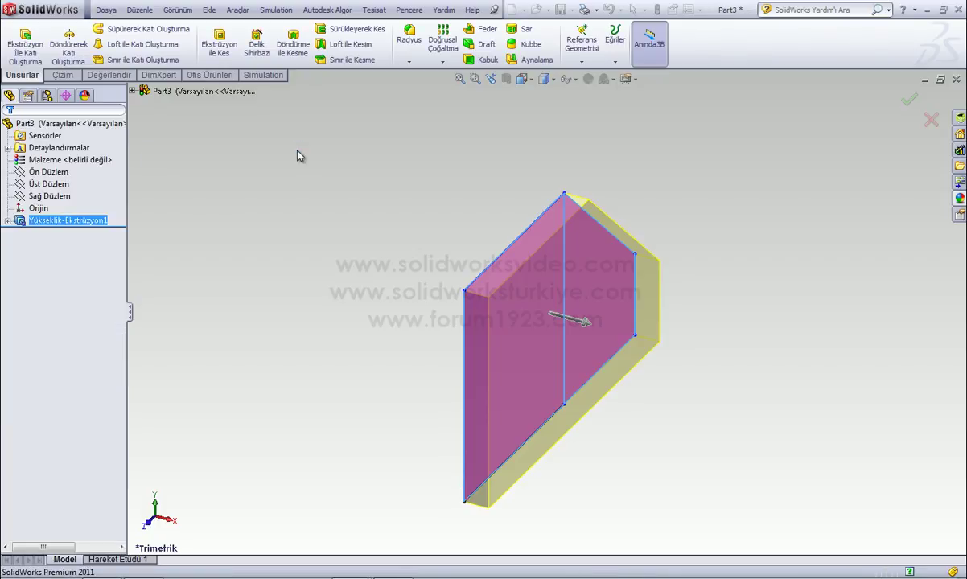
scroll(447, 218, up, 2)
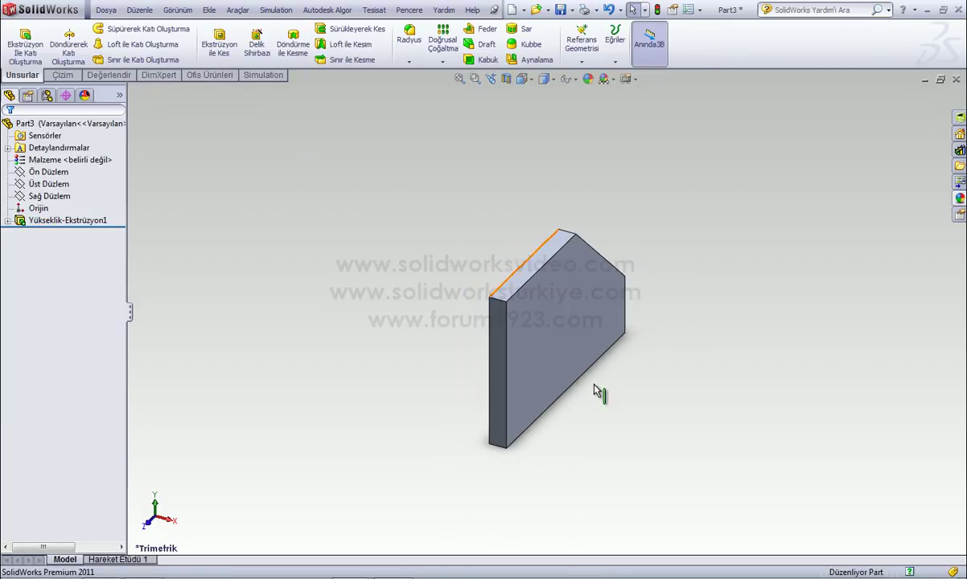
scroll(512, 455, down, 1)
scroll(511, 442, down, 1)
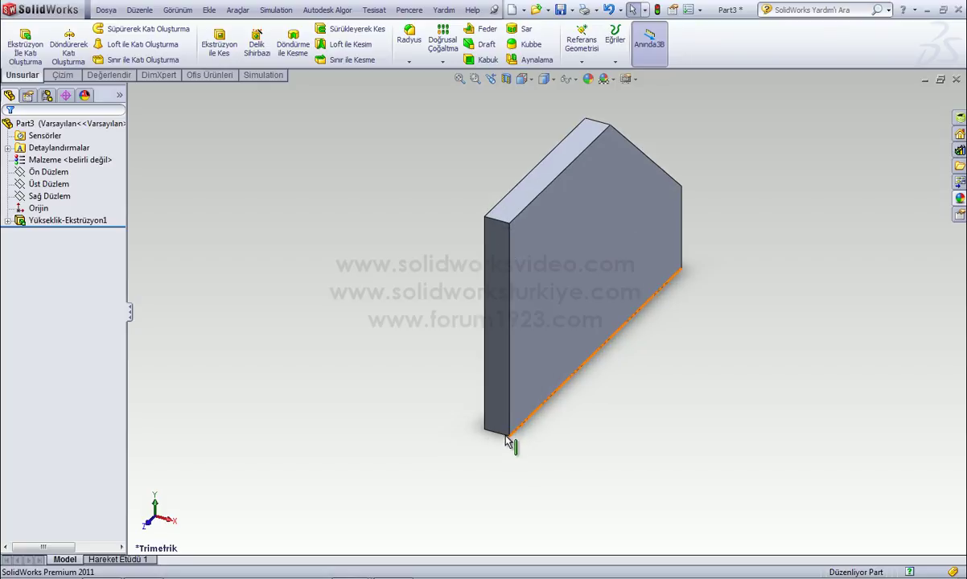
scroll(512, 438, up, 1)
scroll(505, 431, up, 1)
scroll(502, 430, down, 1)
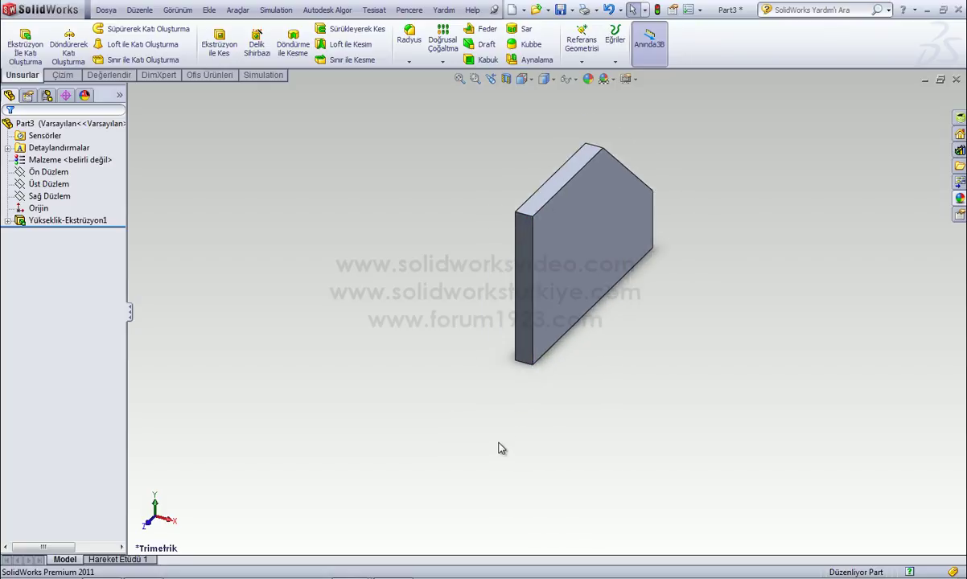
- Mirror Yükseklik-Ekstrüzyon1 across the slab's narrow end face
click(526, 60)
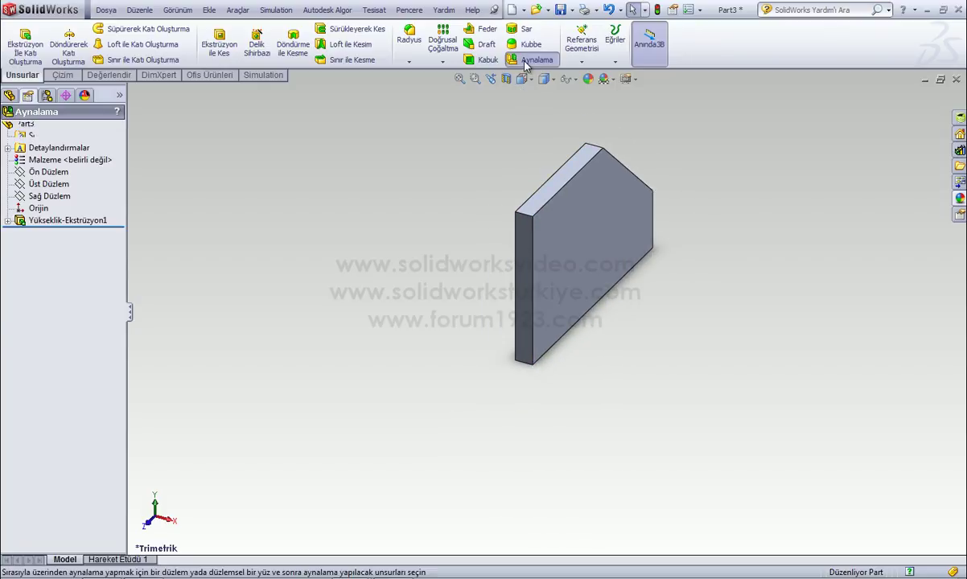
click(522, 242)
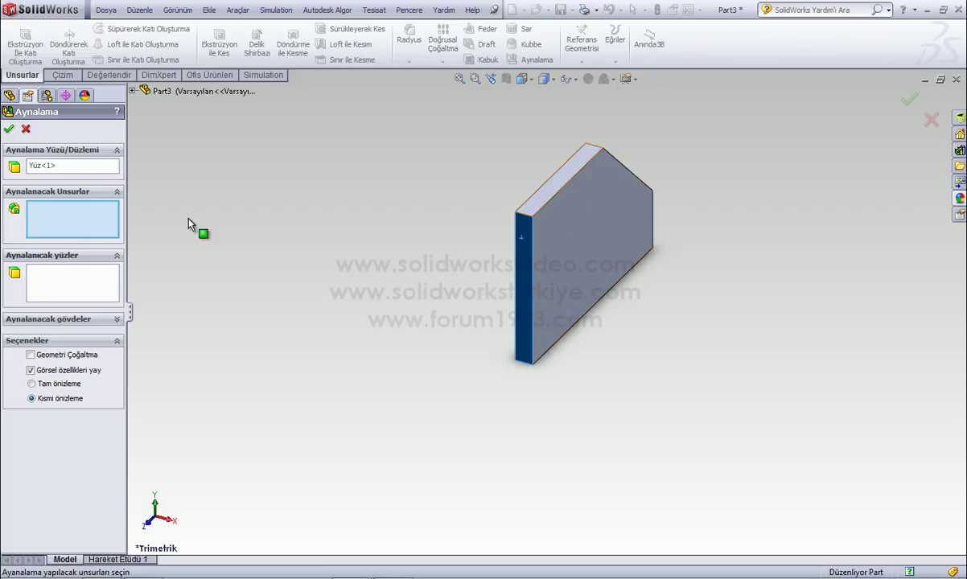
click(572, 232)
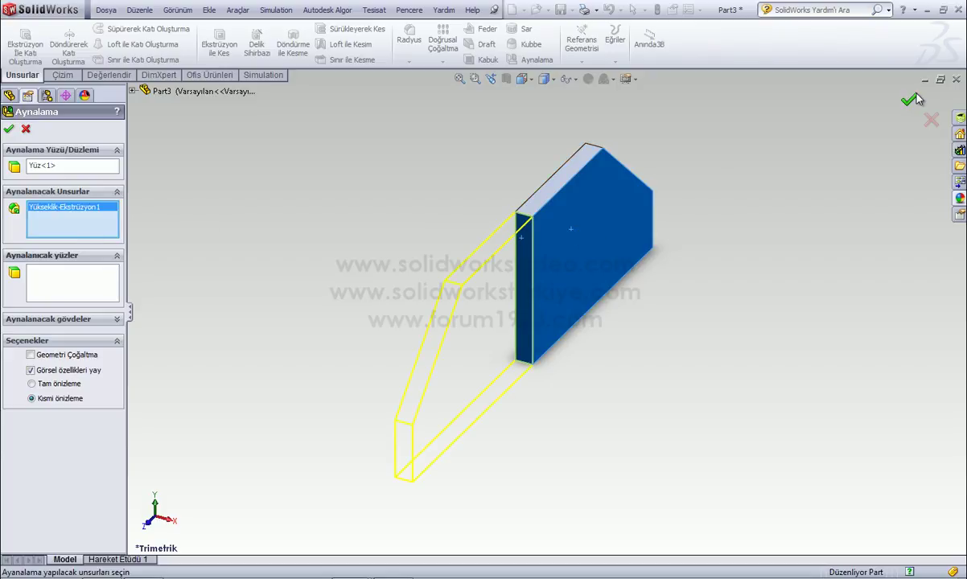
right_click(692, 201)
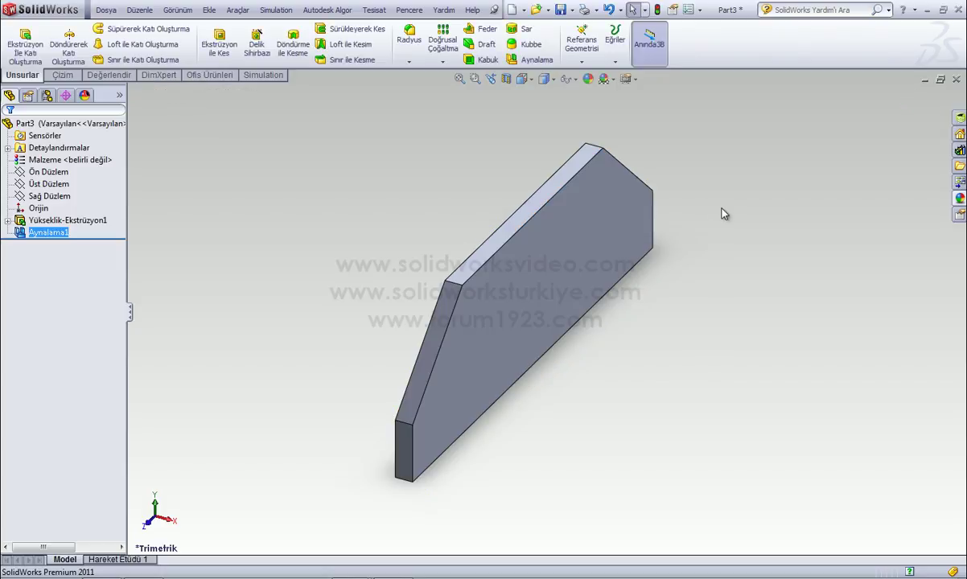
- Orbit the part and select the wall's thin bottom face
click(49, 172)
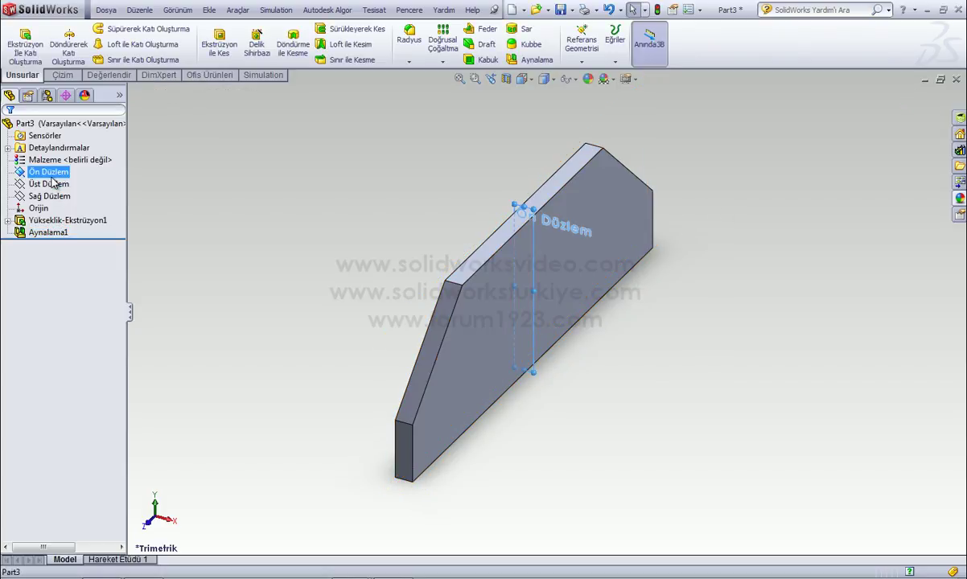
click(663, 346)
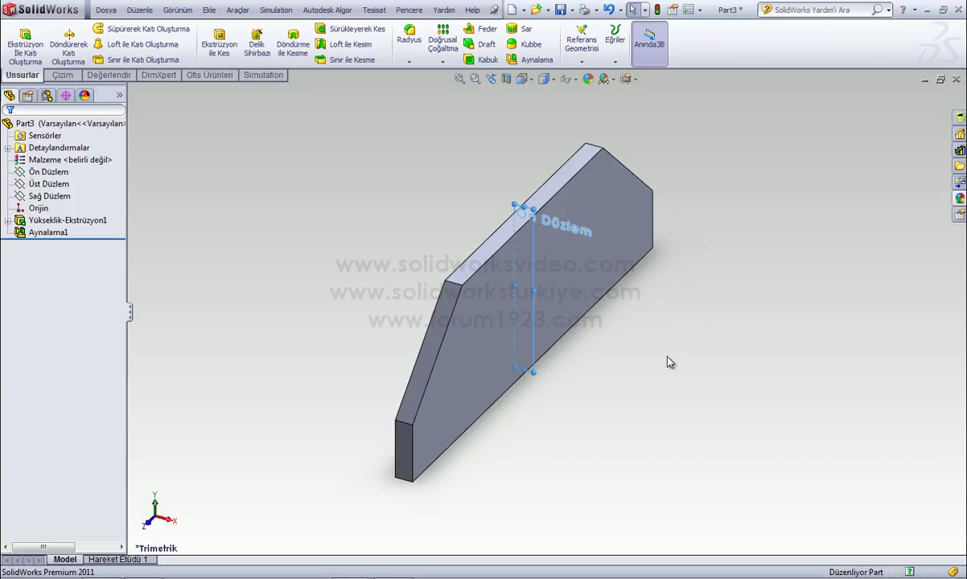
middle_drag(711, 324, 492, 324)
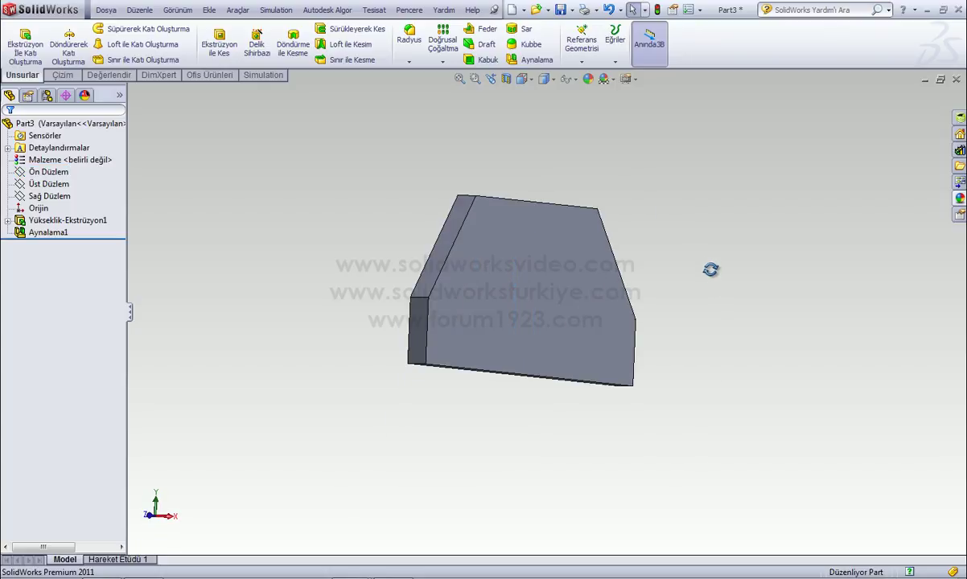
click(474, 320)
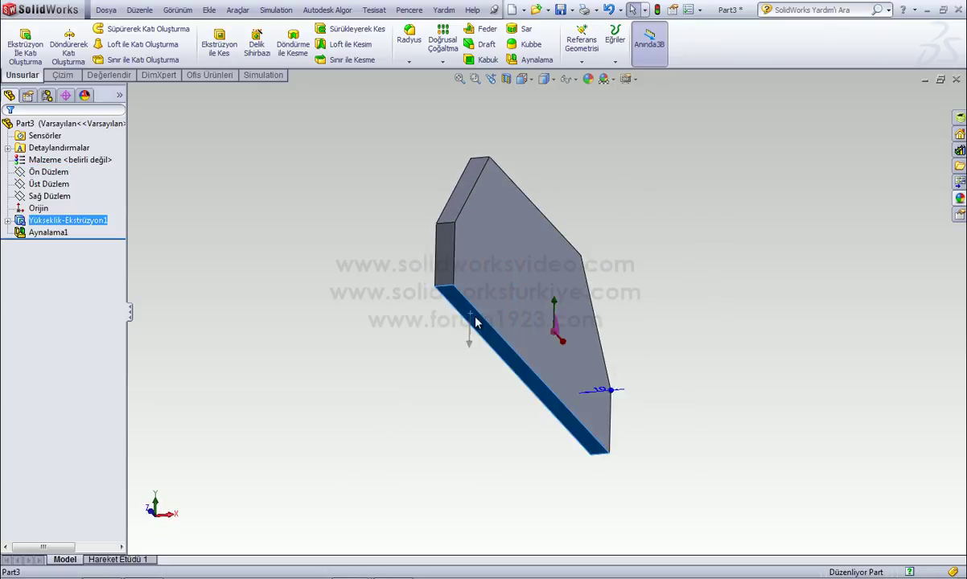
- Sketch a corner rectangle on that face, viewed Normal To, starting at the wall's top corner
click(63, 76)
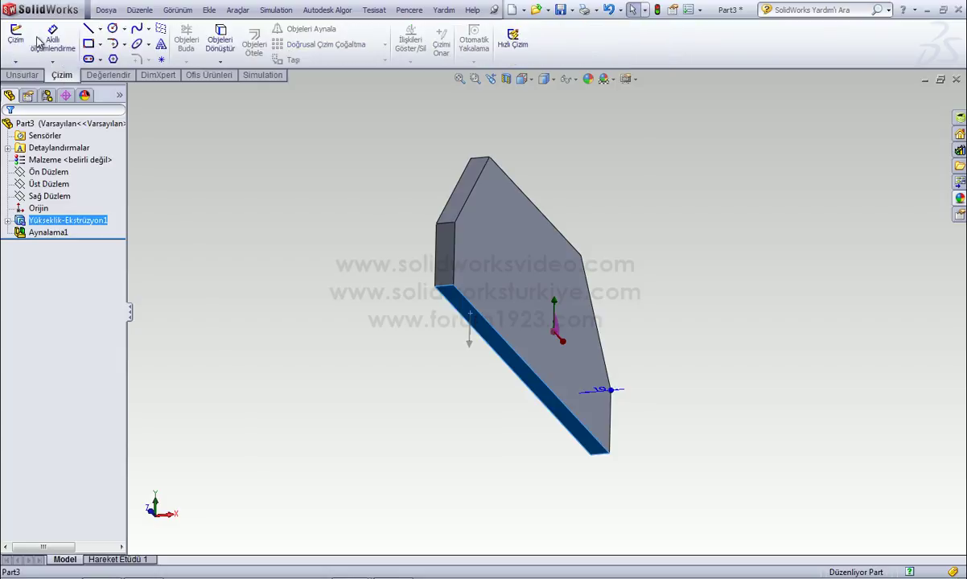
click(90, 44)
key(space)
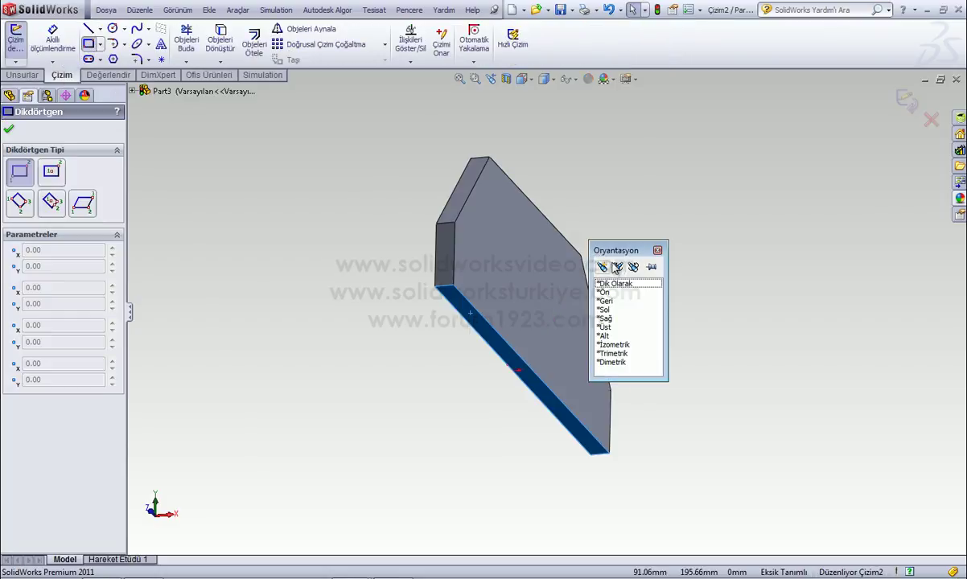
click(626, 285)
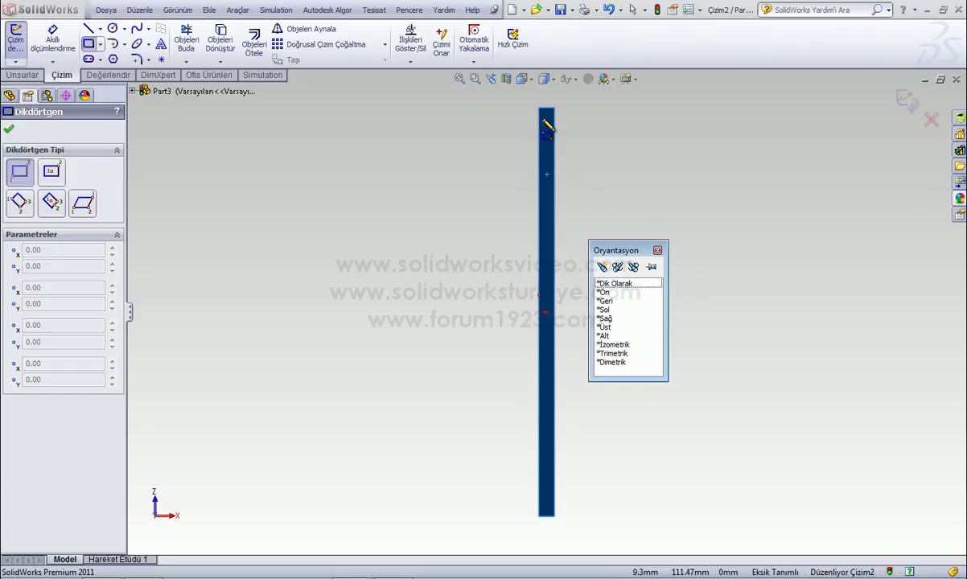
click(539, 109)
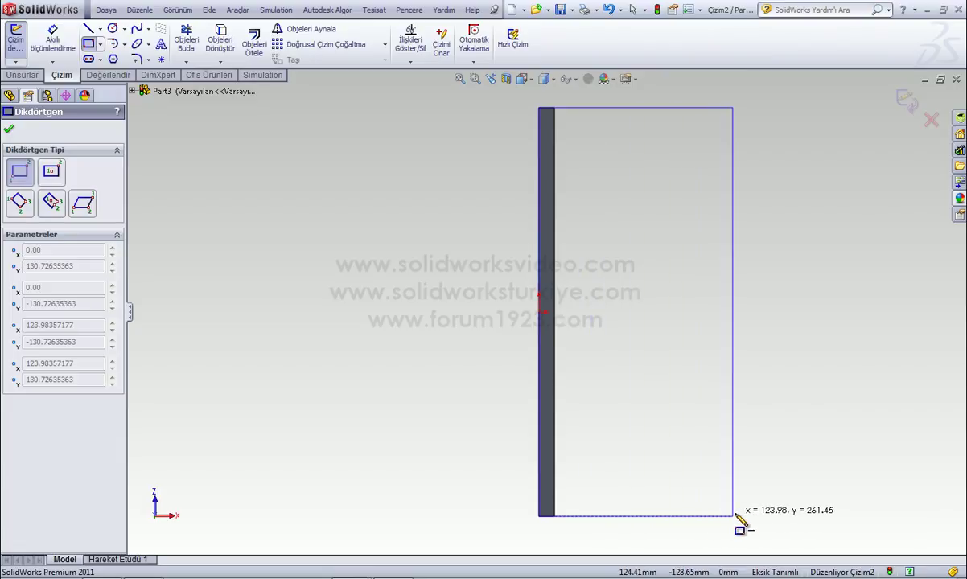
click(802, 516)
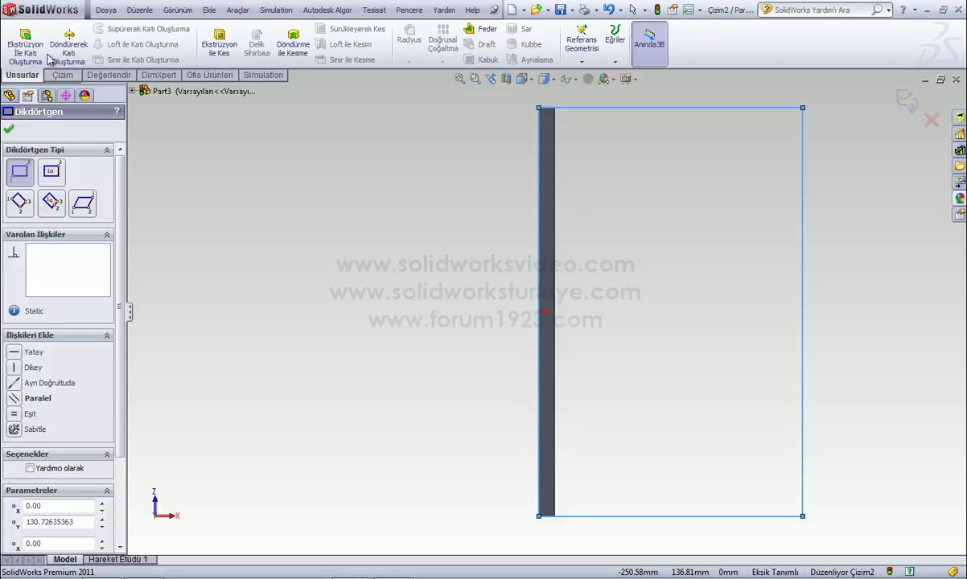
- Extrude the rectangle 8 mm into a base plate, viewed isometrically
click(42, 55)
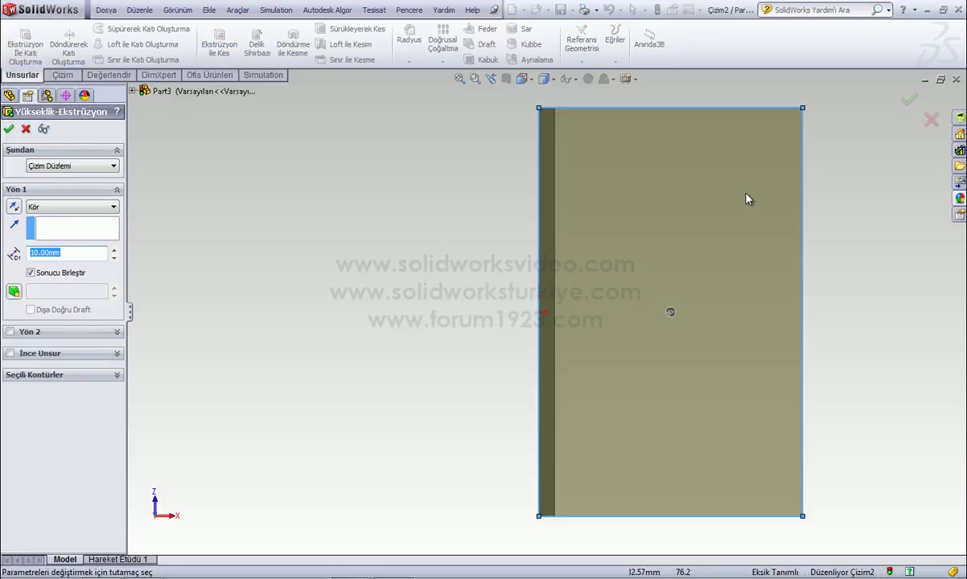
key(space)
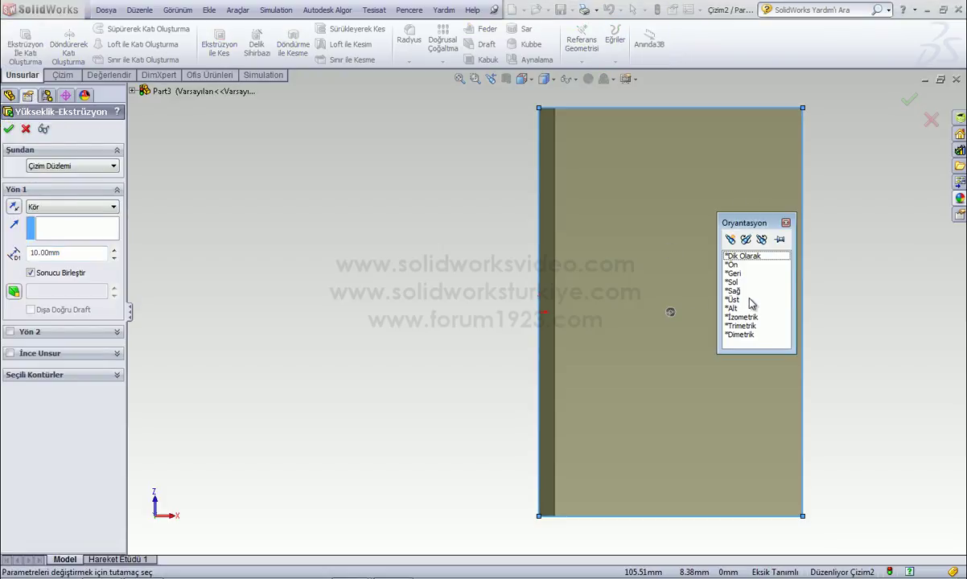
double_click(749, 317)
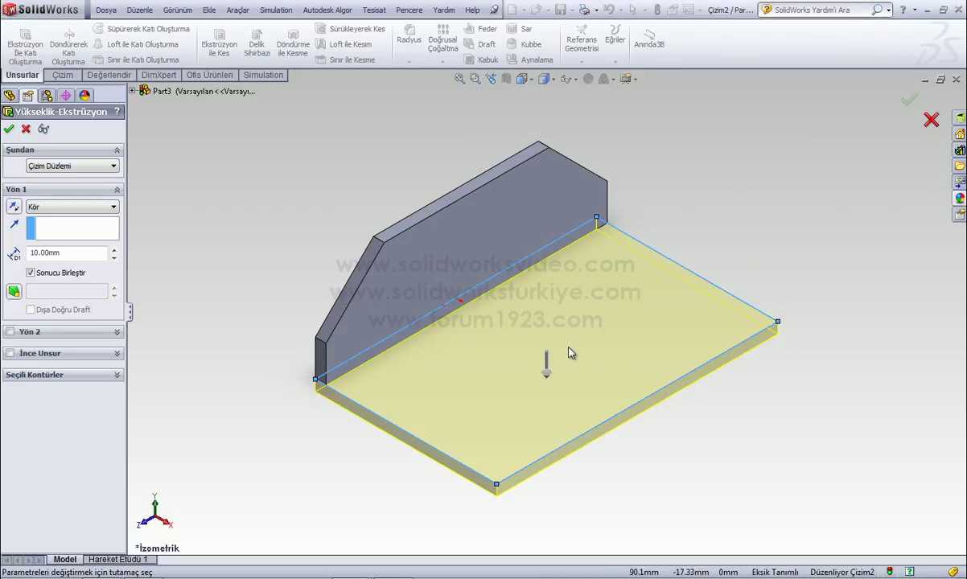
click(552, 376)
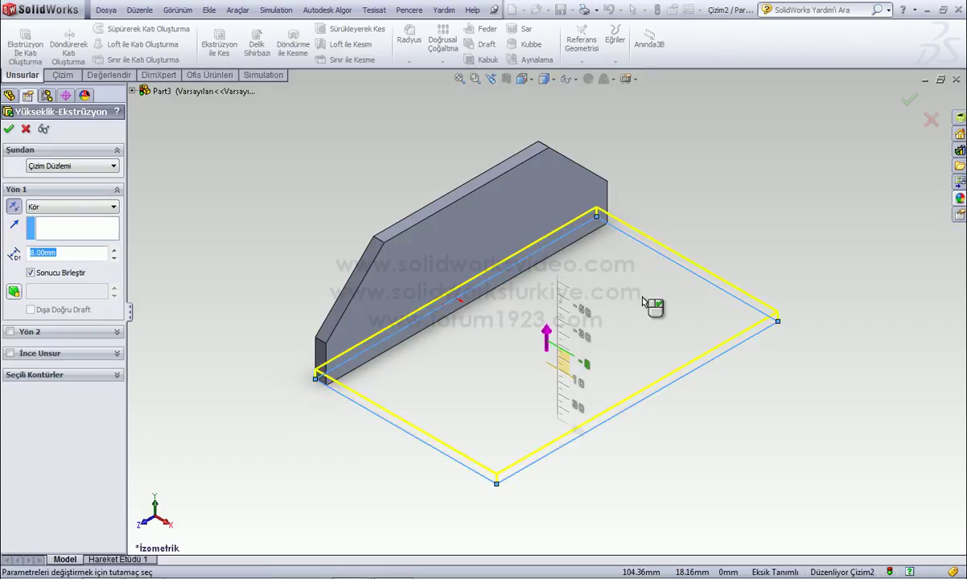
click(864, 103)
click(905, 99)
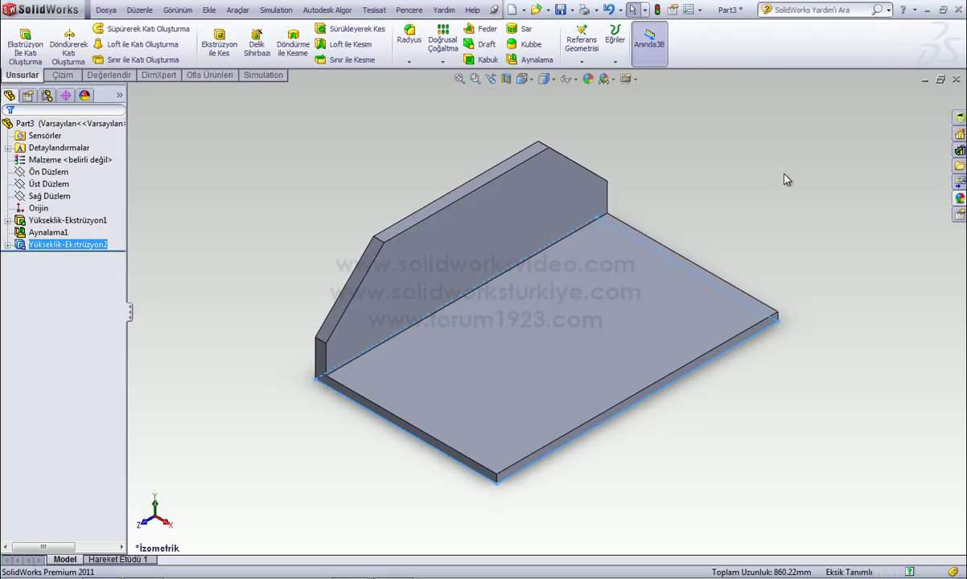
click(784, 176)
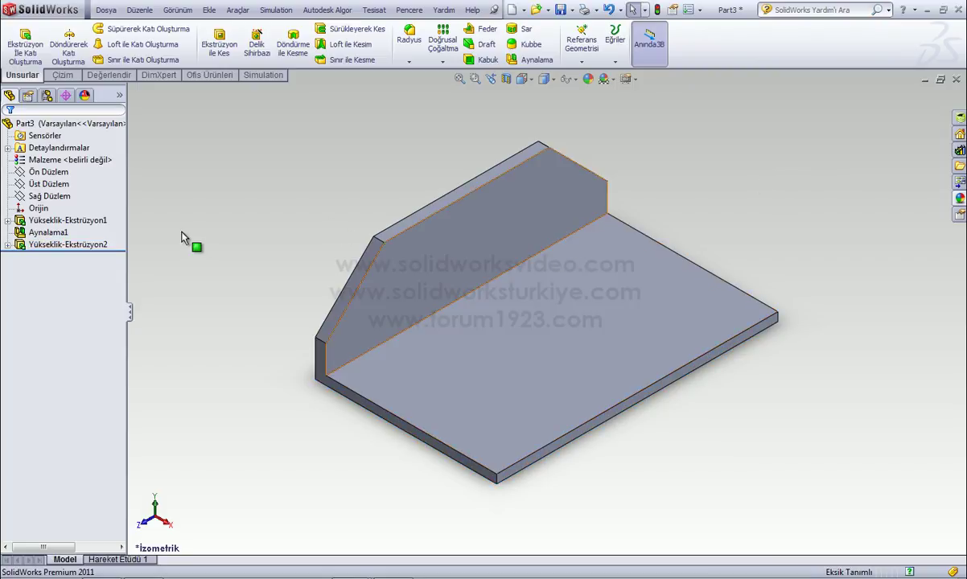
- On Ön Düzlem, viewed Normal To, sketch a diagonal line from the inner wall down to the base
click(64, 236)
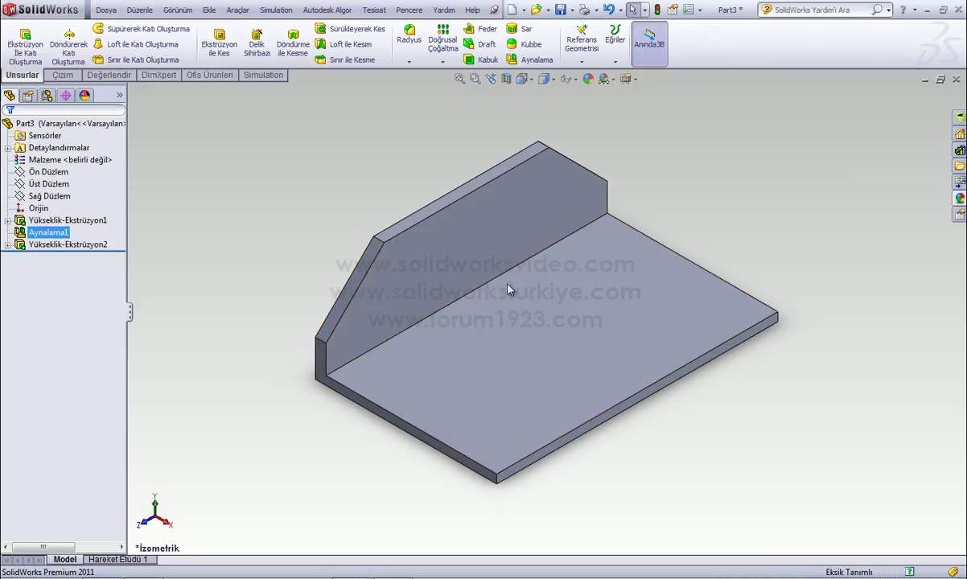
key(Escape)
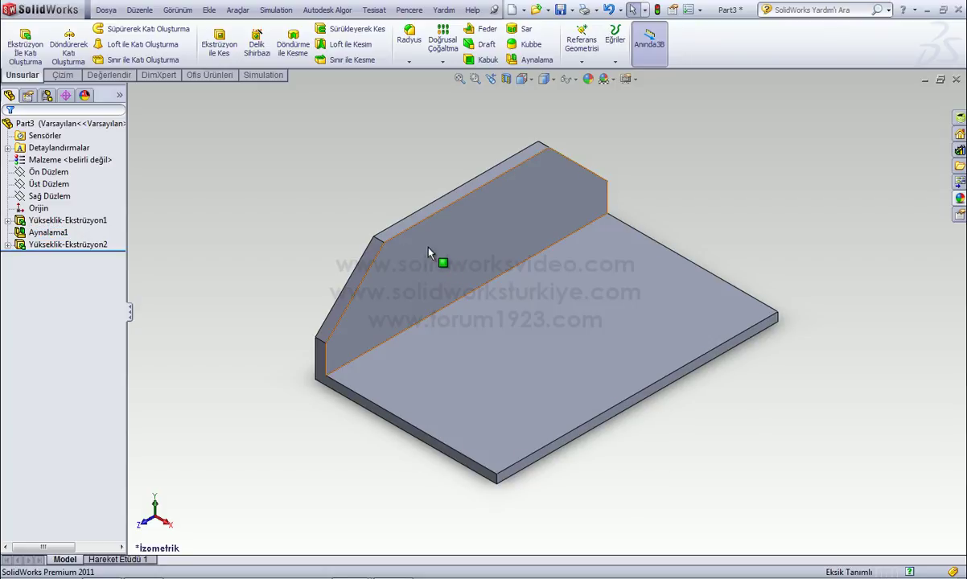
click(43, 173)
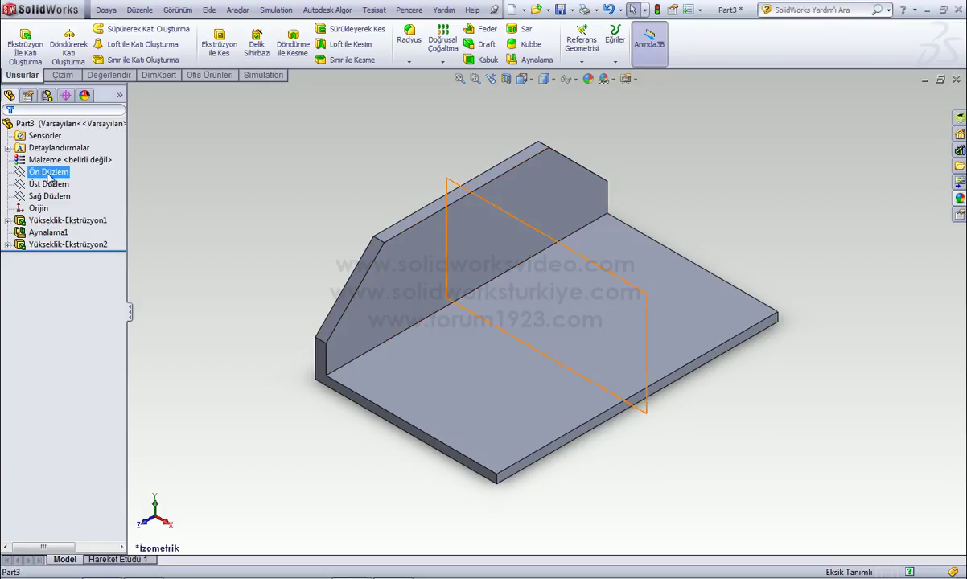
click(64, 76)
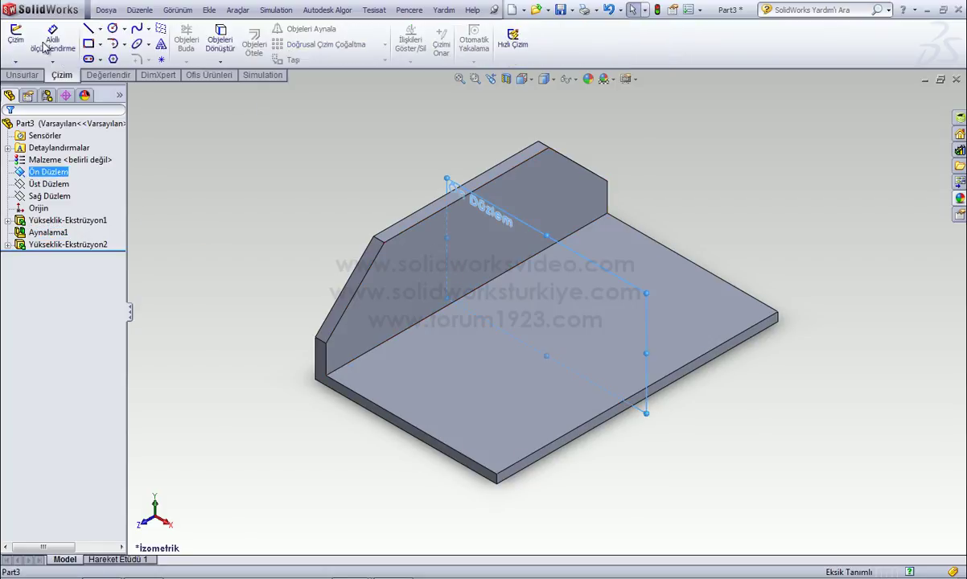
click(19, 37)
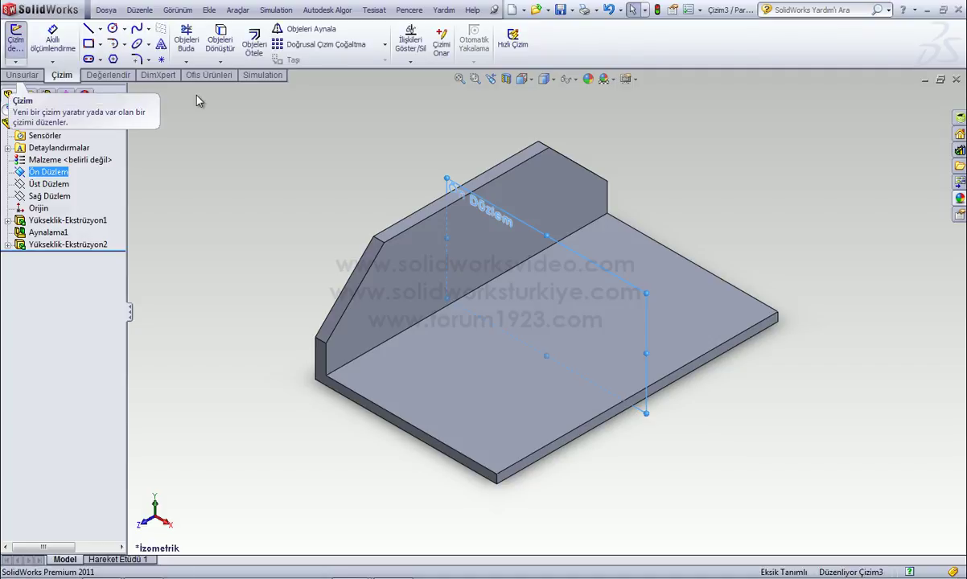
key(space)
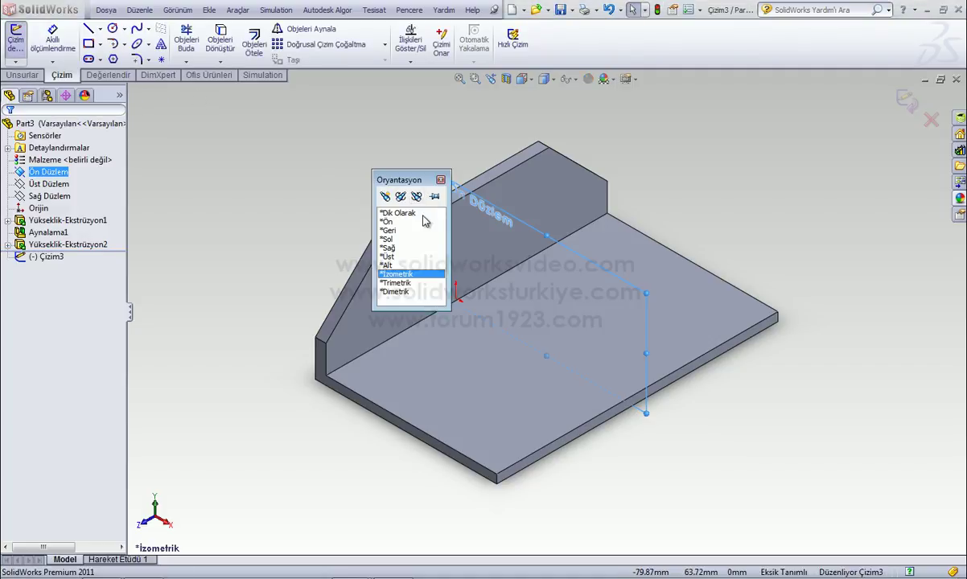
click(419, 214)
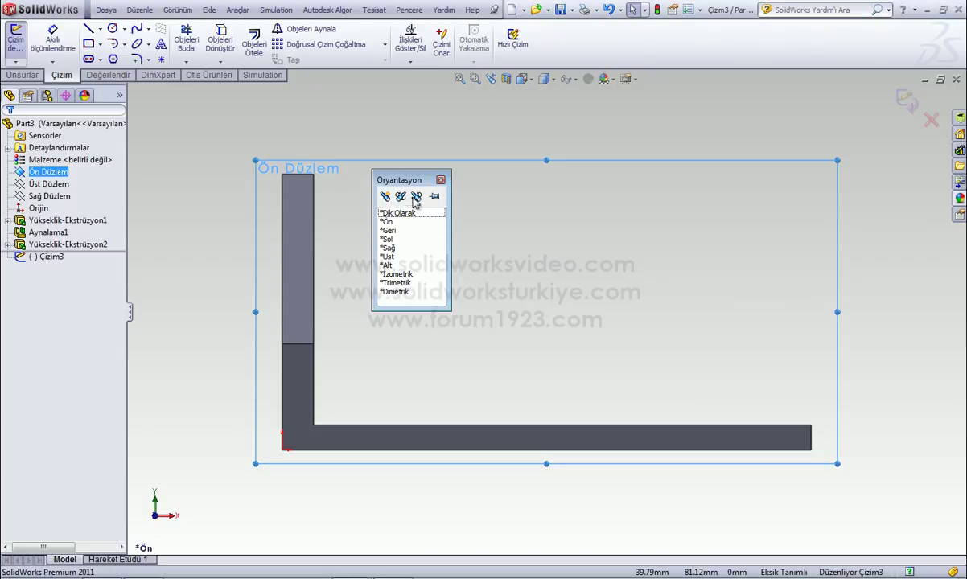
click(338, 208)
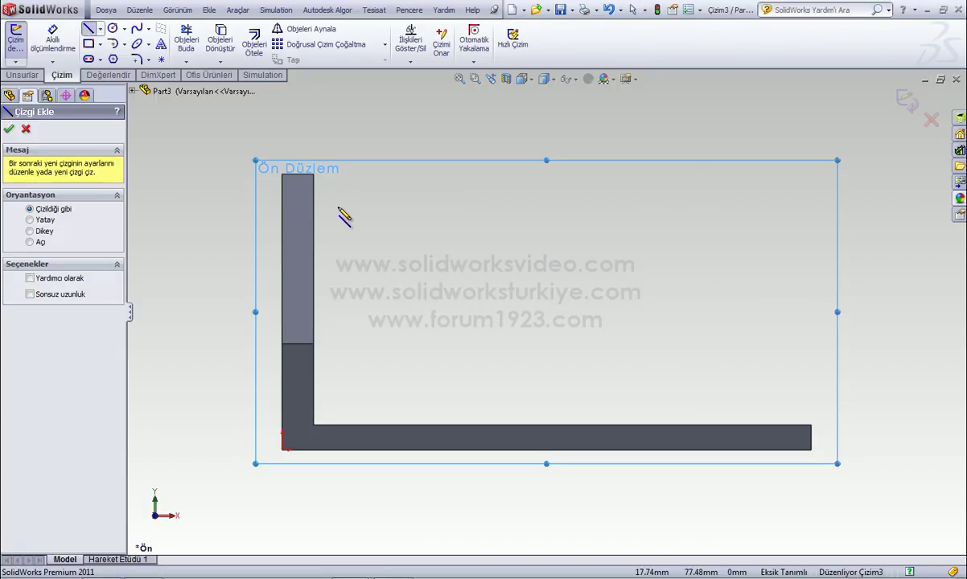
double_click(498, 397)
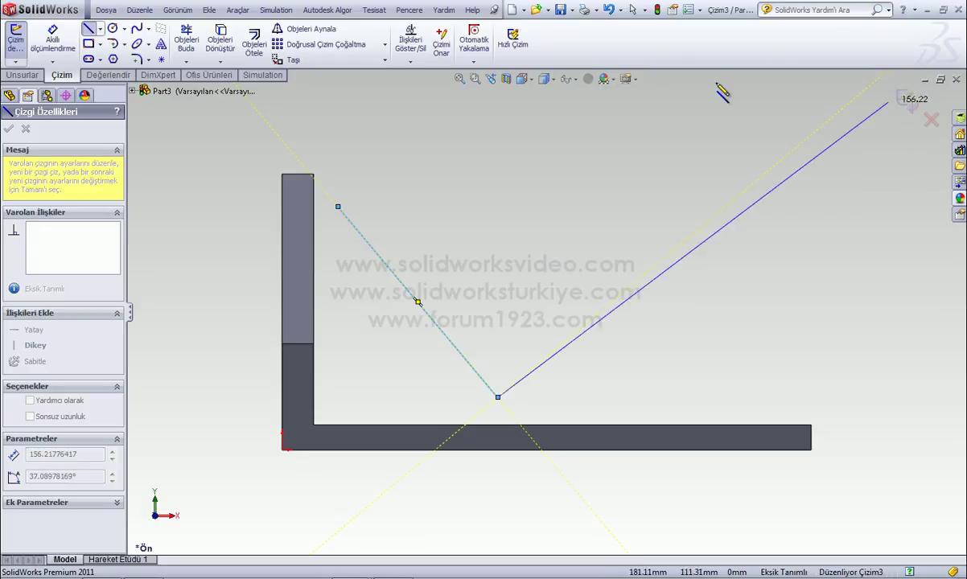
click(38, 76)
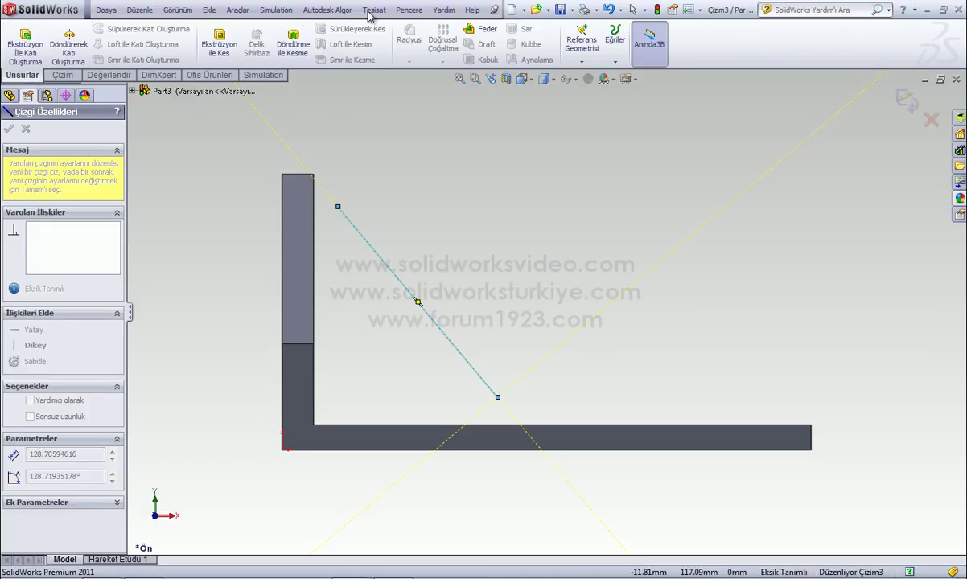
- Build rib Feder1 from the diagonal line with default thickness and direction, then fit the view
click(488, 32)
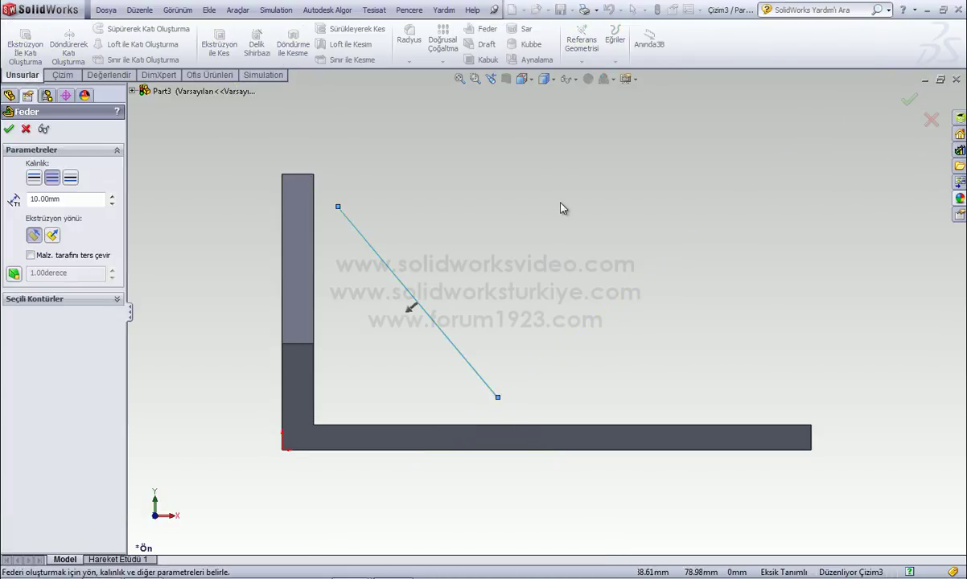
middle_drag(580, 233, 346, 222)
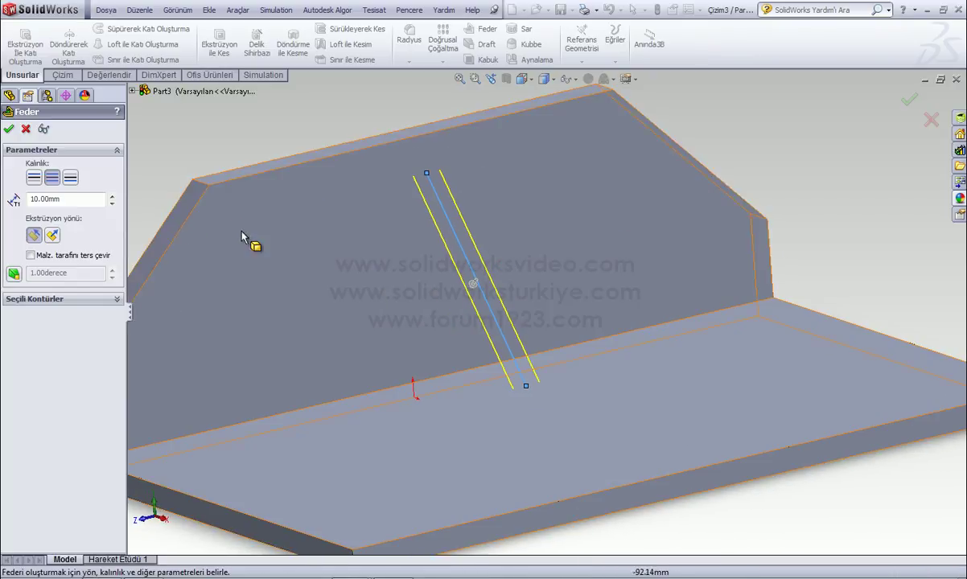
click(9, 130)
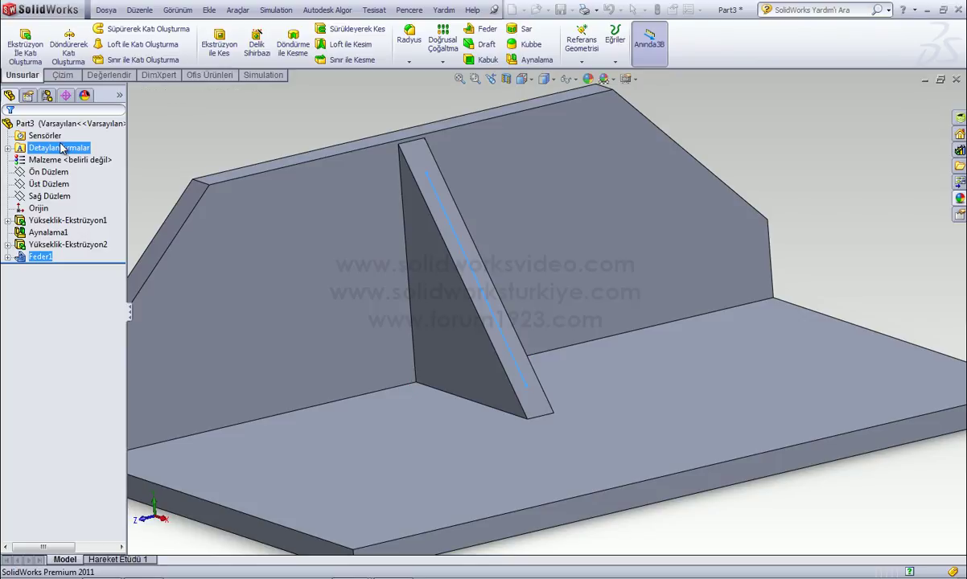
click(816, 144)
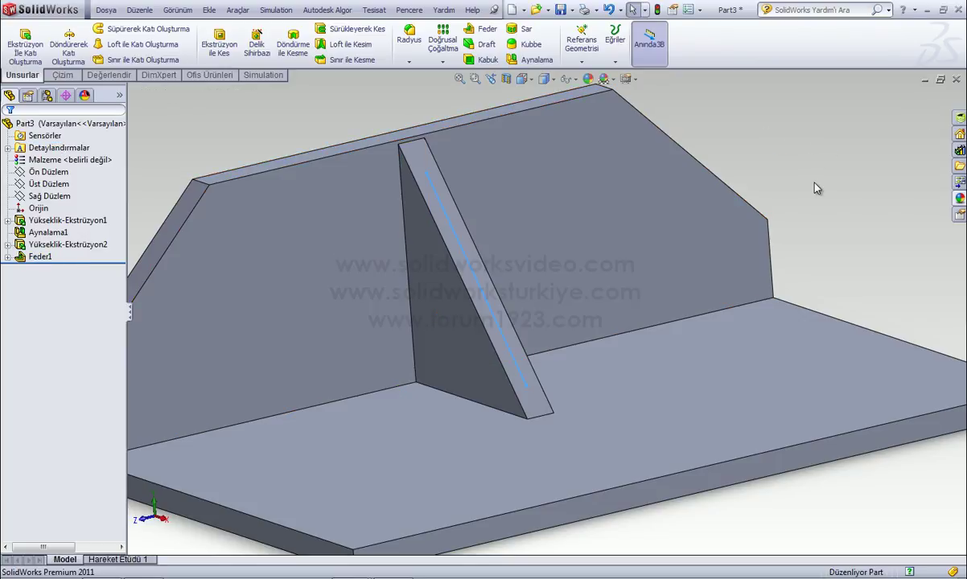
key(f)
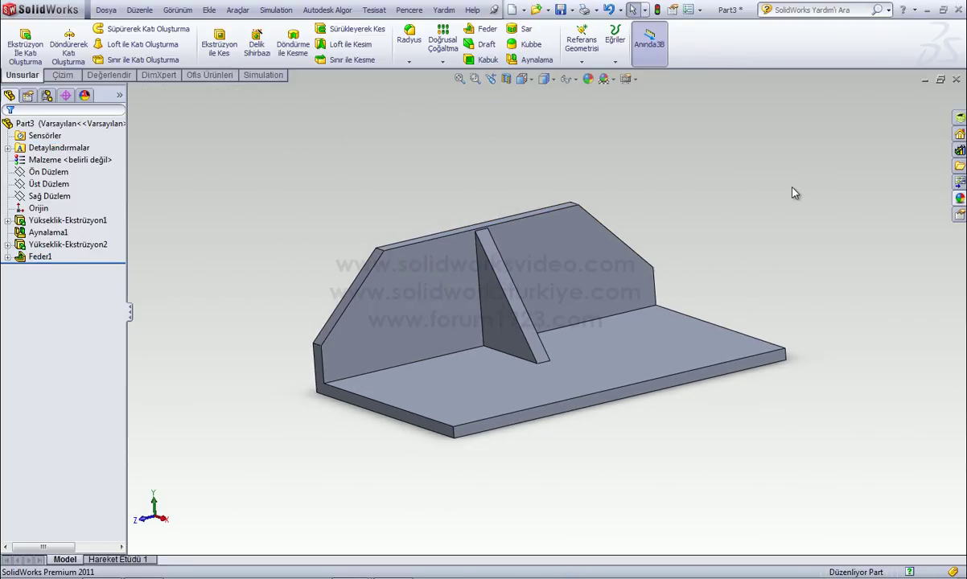
mouse_move(792, 193)
middle_down()
mouse_move(777, 210)
mouse_move(731, 198)
middle_up()
- Create the new part Part4 and select Üst Düzlem (Top Plane)
click(108, 11)
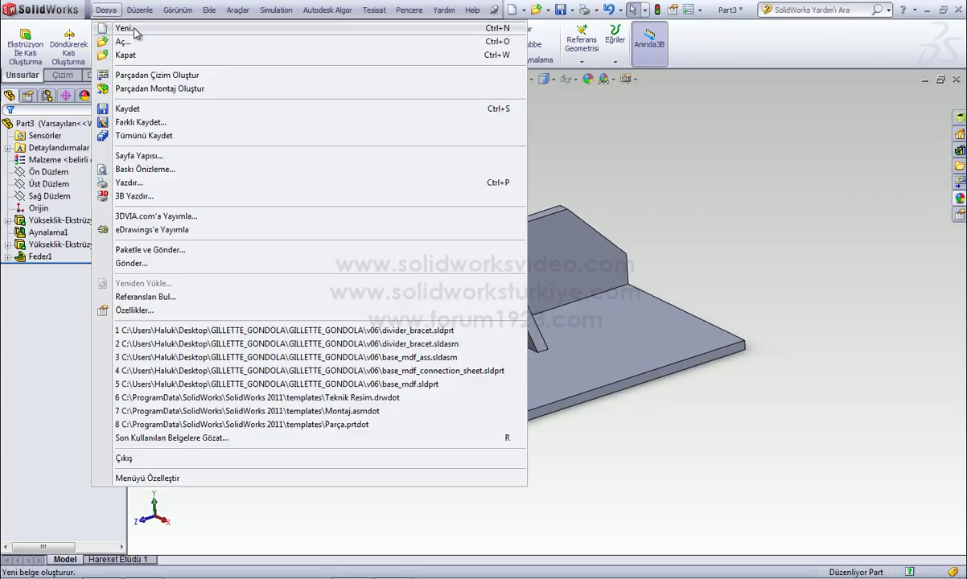
click(122, 28)
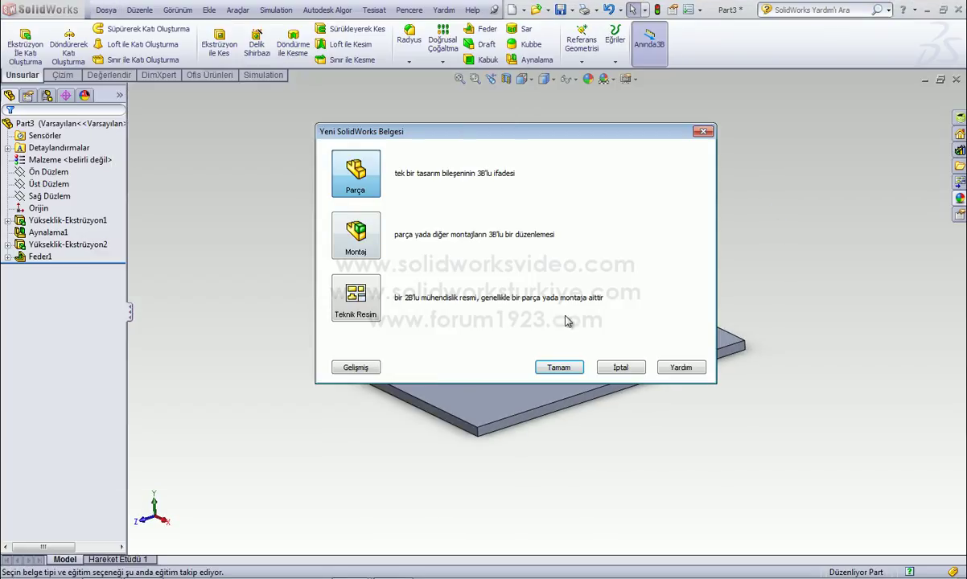
click(560, 368)
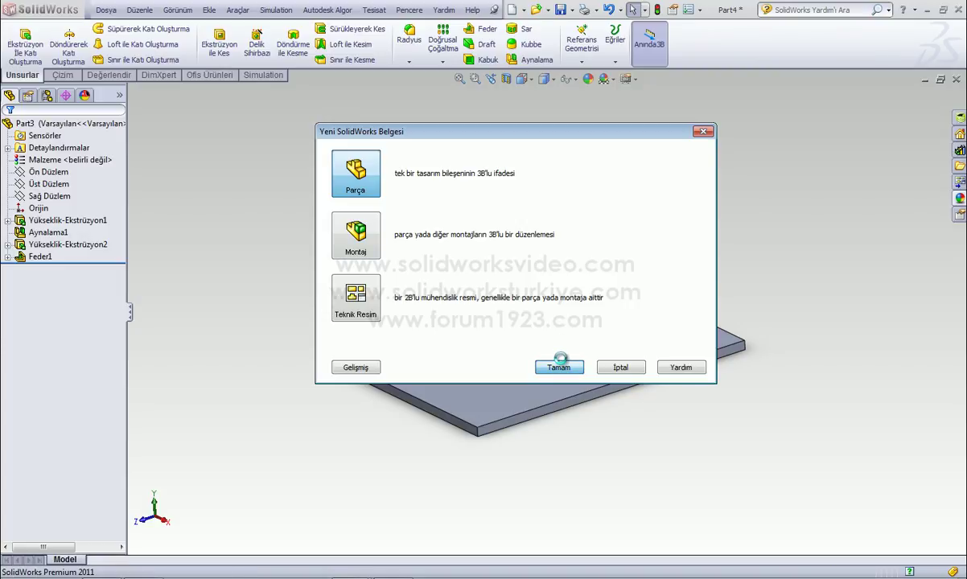
click(44, 173)
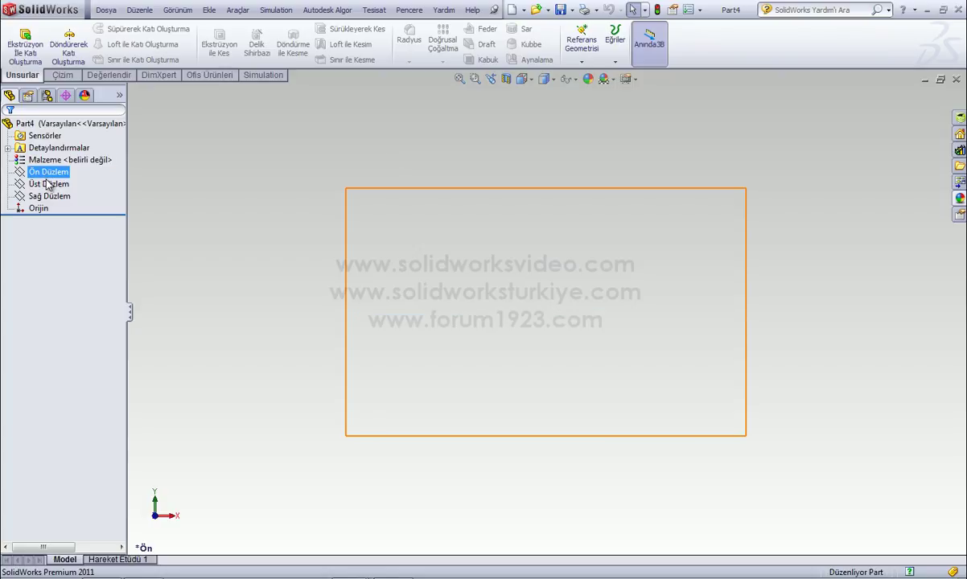
click(48, 184)
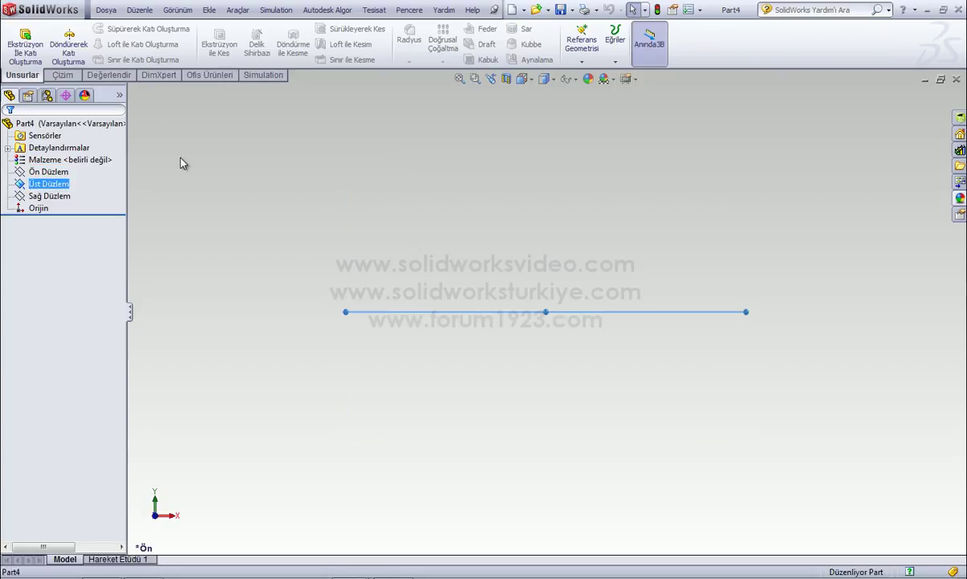
- Sketch a center rectangle centred on the origin
click(65, 75)
click(90, 46)
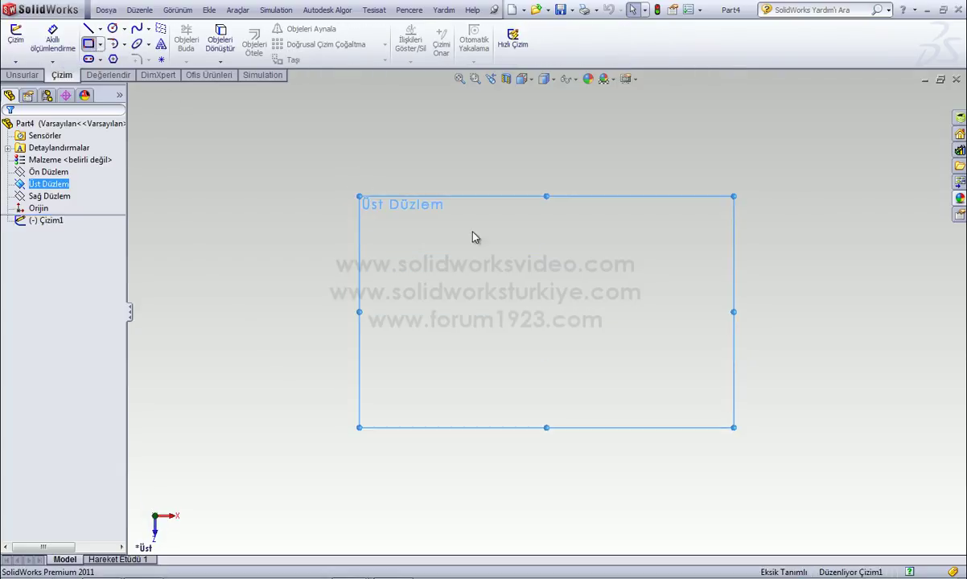
click(50, 170)
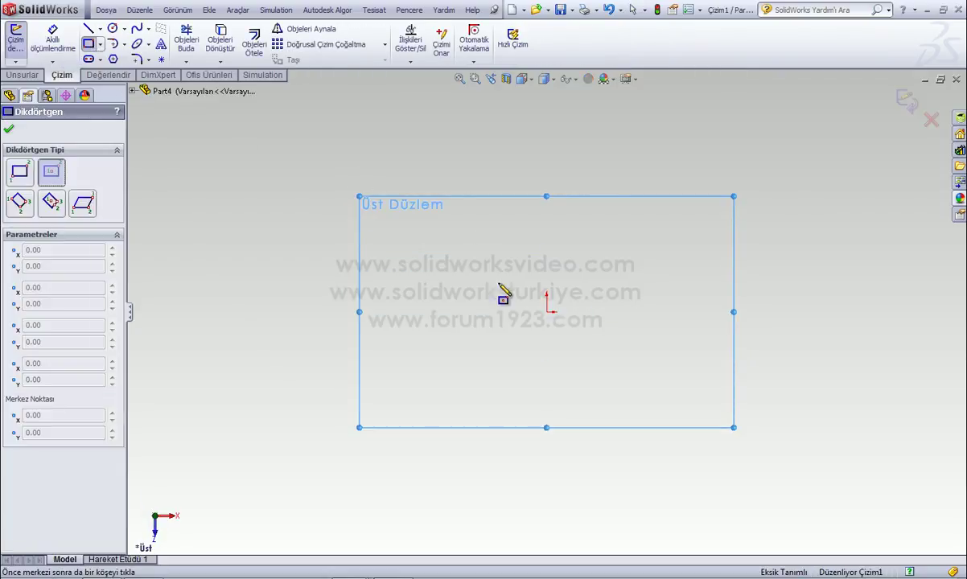
click(547, 312)
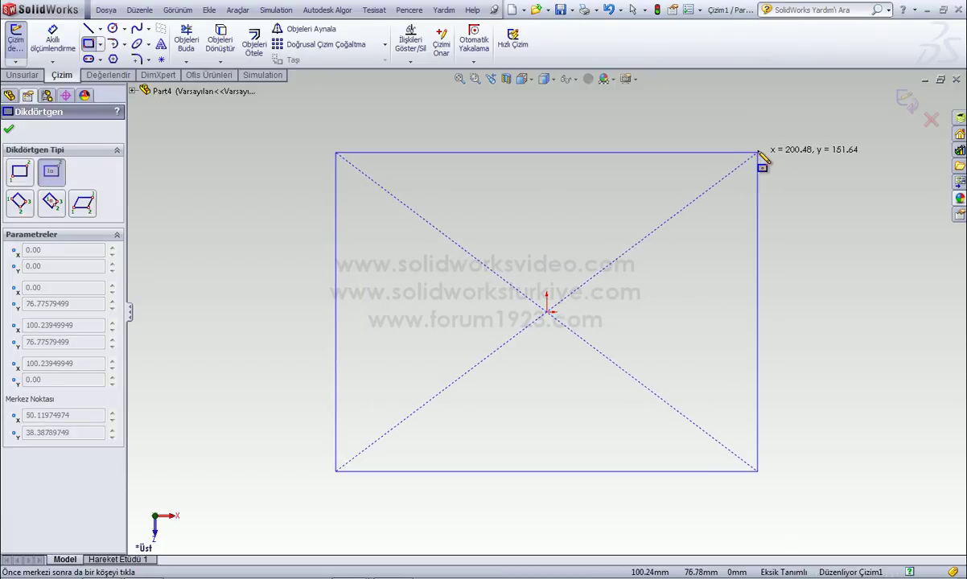
click(757, 151)
- Extrude the rectangle 90 mm into a solid block
click(23, 74)
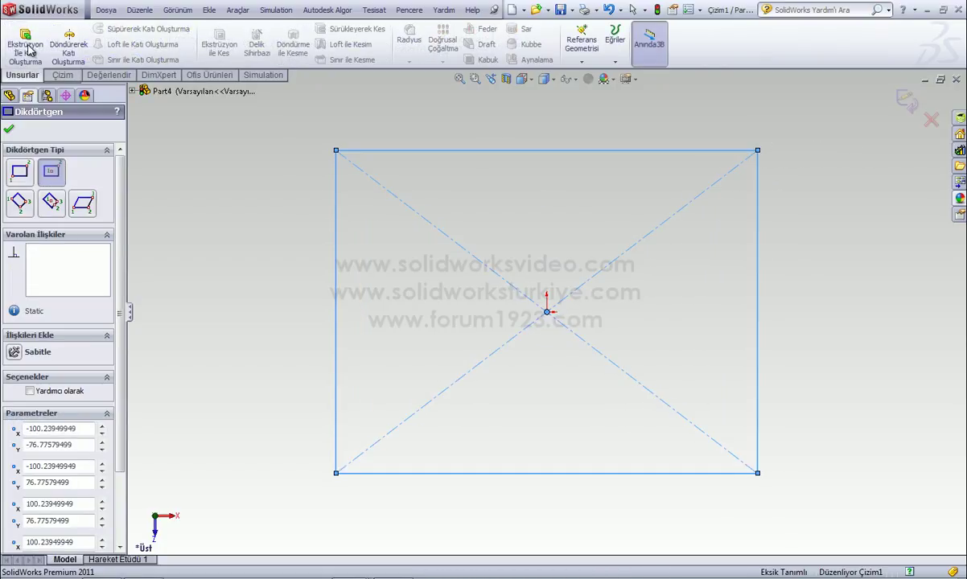
click(25, 45)
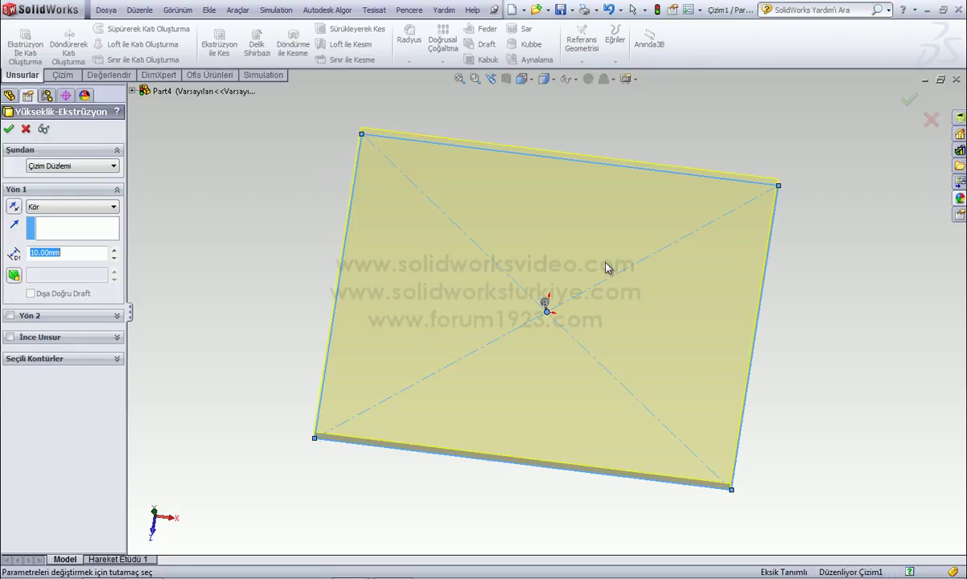
mouse_move(549, 280)
mouse_down()
mouse_move(569, 155)
mouse_move(576, 169)
mouse_up()
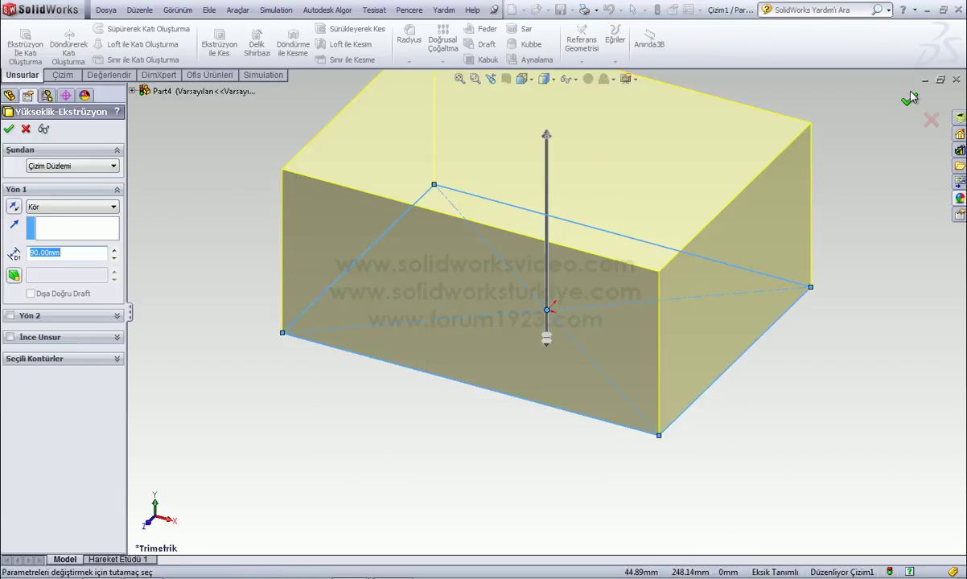
key(Return)
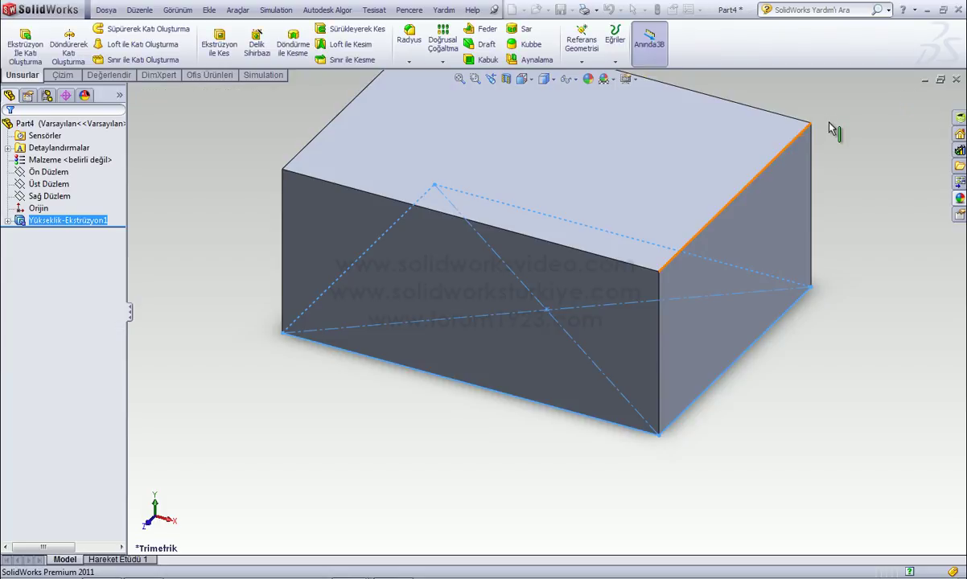
scroll(661, 119, up, 3)
scroll(539, 128, down, 2)
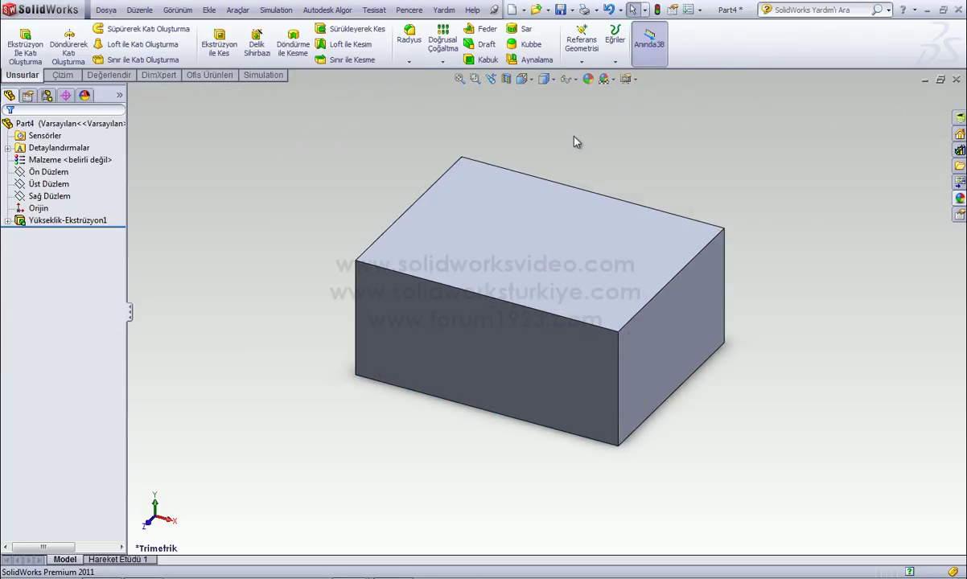
scroll(579, 149, down, 1)
- Shell the block to 2 mm walls, removing the top face, with preview on
scroll(586, 214, up, 1)
click(498, 242)
click(482, 59)
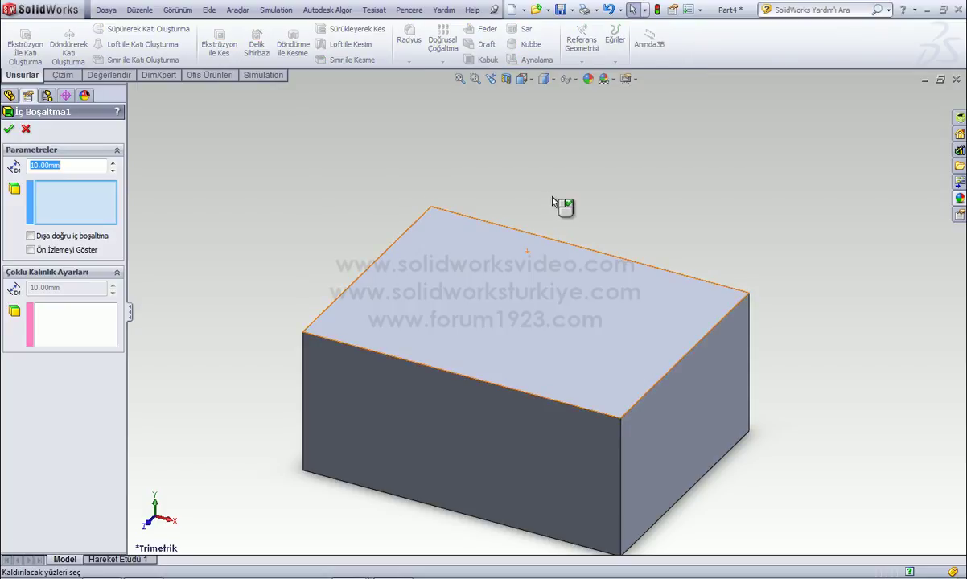
click(508, 309)
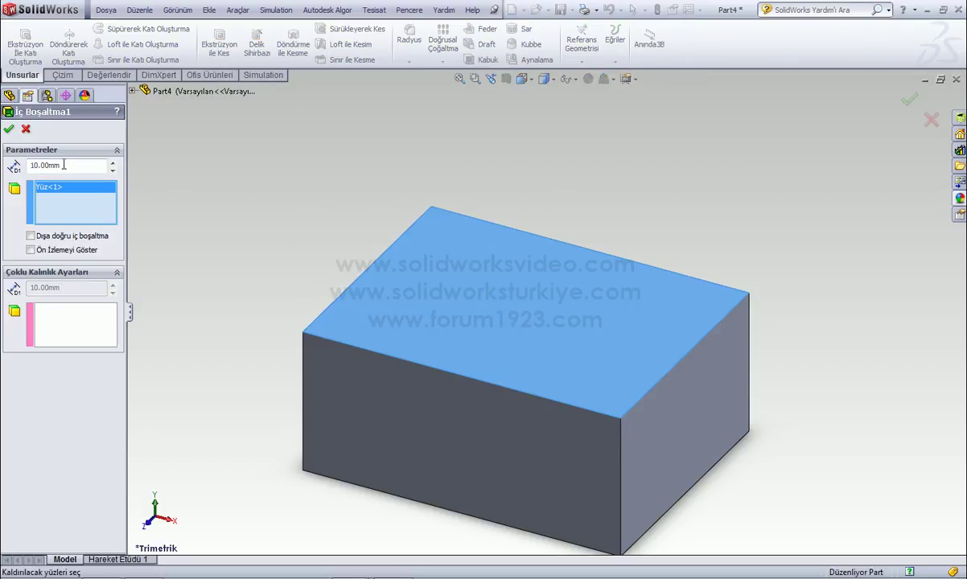
text(2)
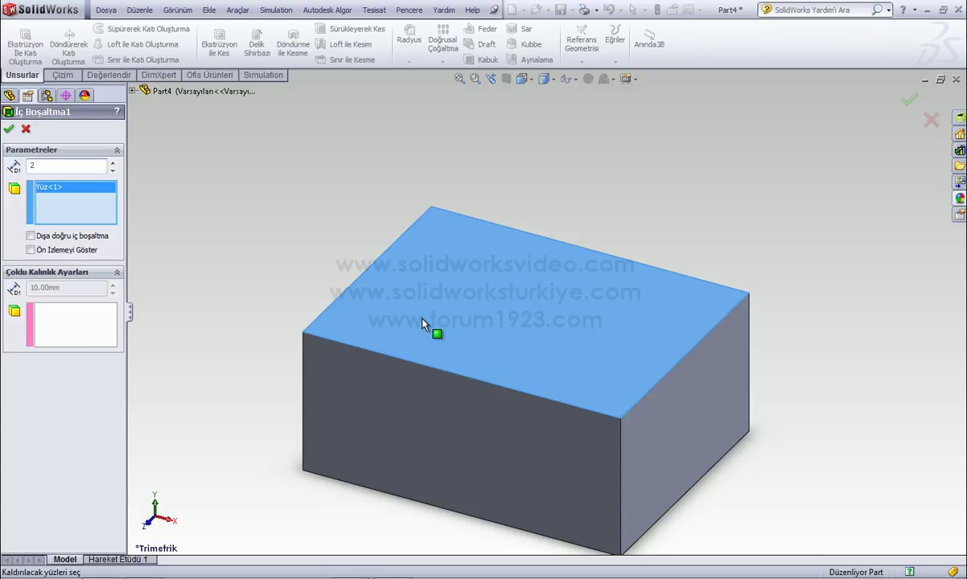
click(31, 251)
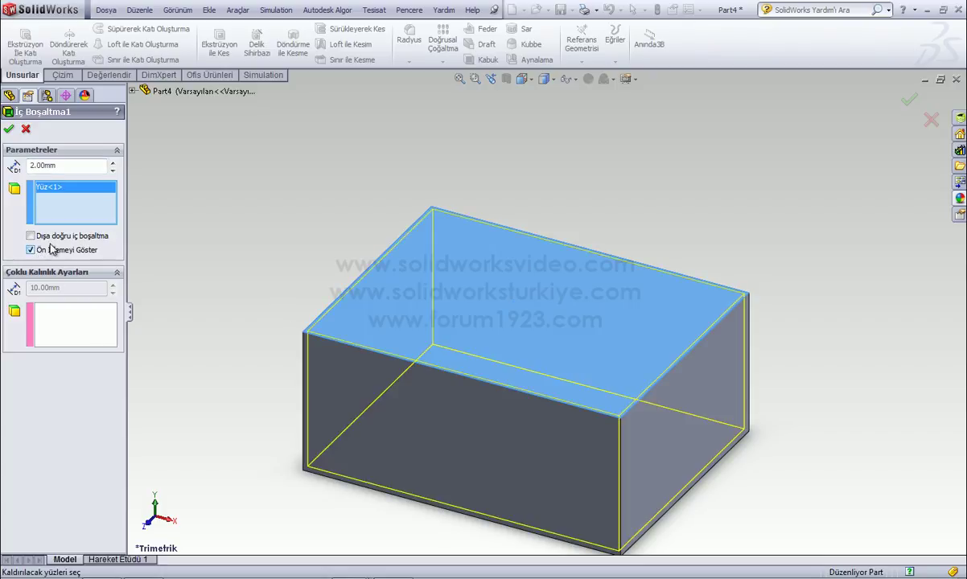
click(10, 130)
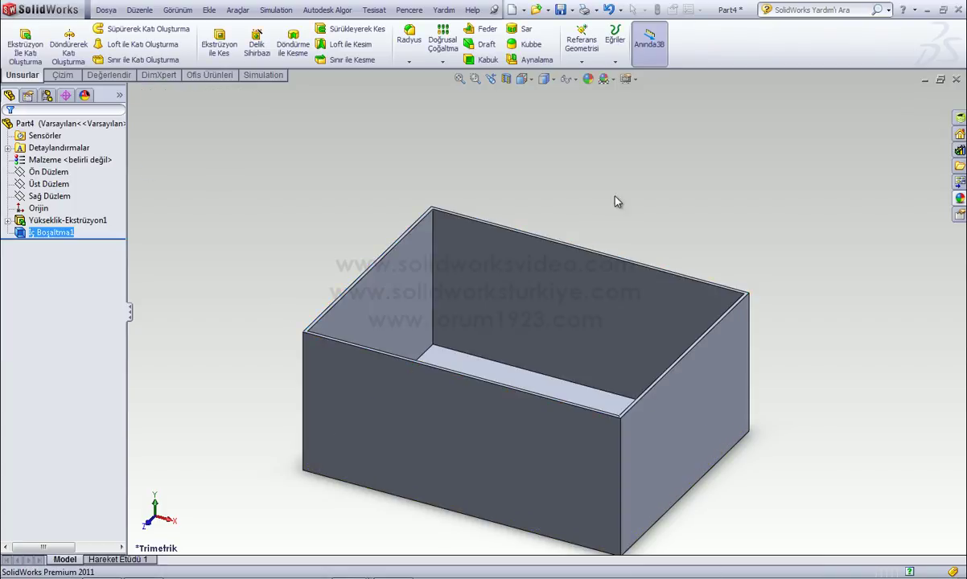
- Orbit and zoom to inspect the box's inner walls and top edge
mouse_move(718, 245)
middle_down()
mouse_move(718, 263)
mouse_move(718, 223)
mouse_move(691, 218)
middle_up()
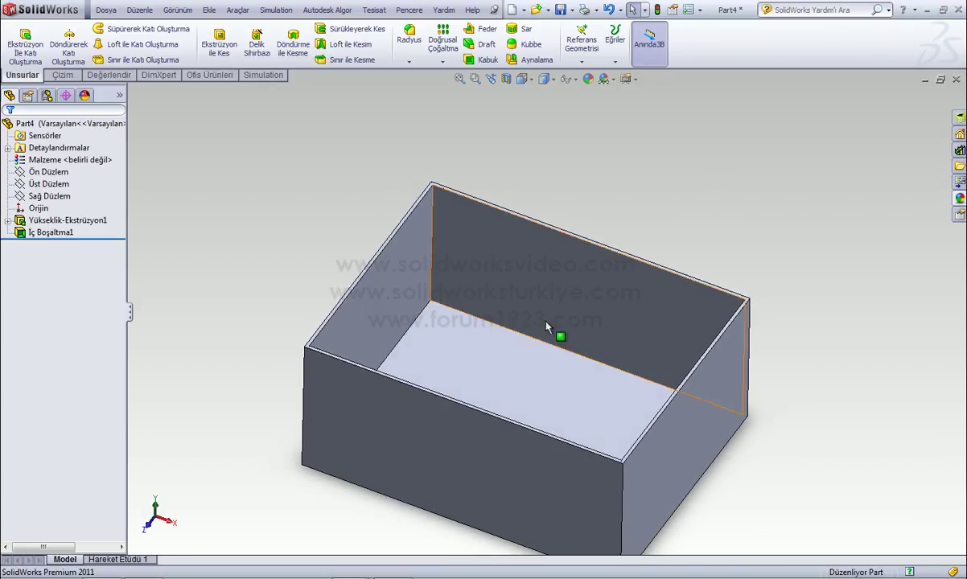
scroll(666, 410, down, 2)
scroll(656, 395, down, 3)
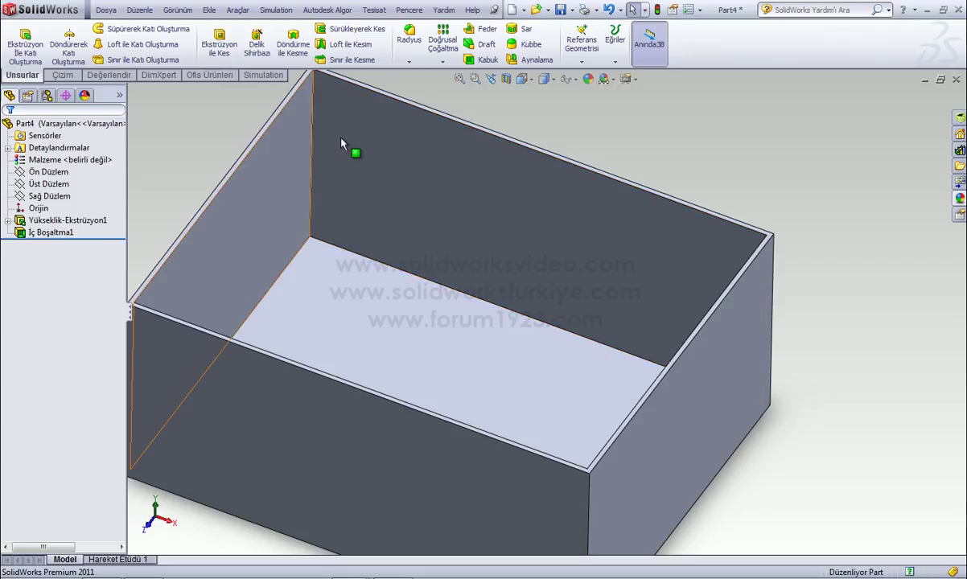
click(581, 197)
scroll(569, 255, up, 2)
scroll(573, 259, up, 2)
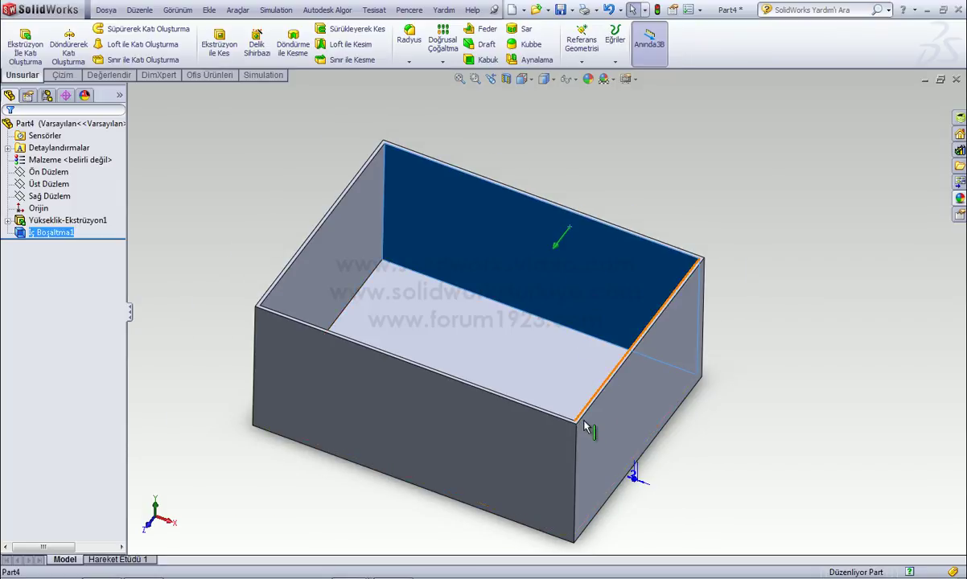
scroll(582, 419, down, 1)
scroll(796, 389, down, 1)
click(796, 389)
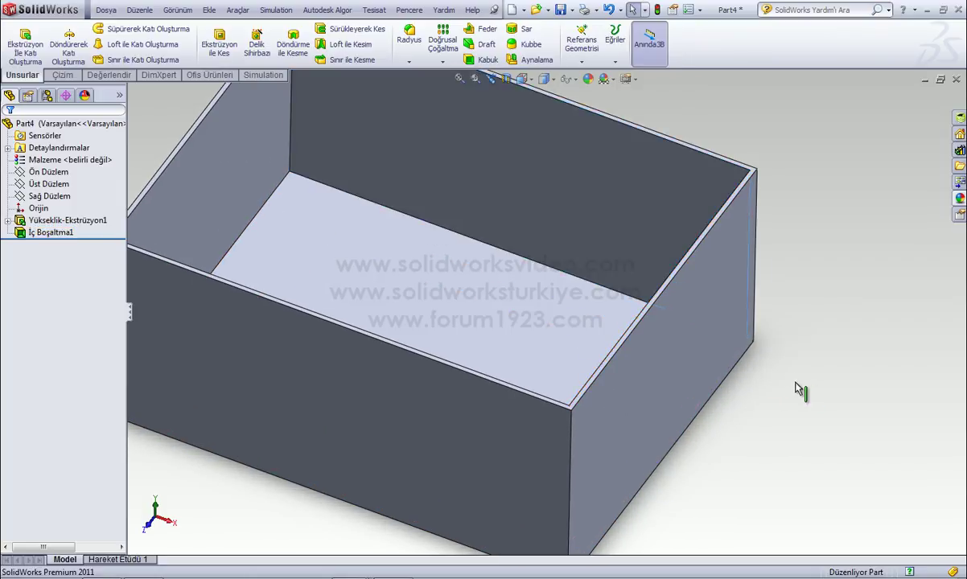
scroll(610, 366, down, 1)
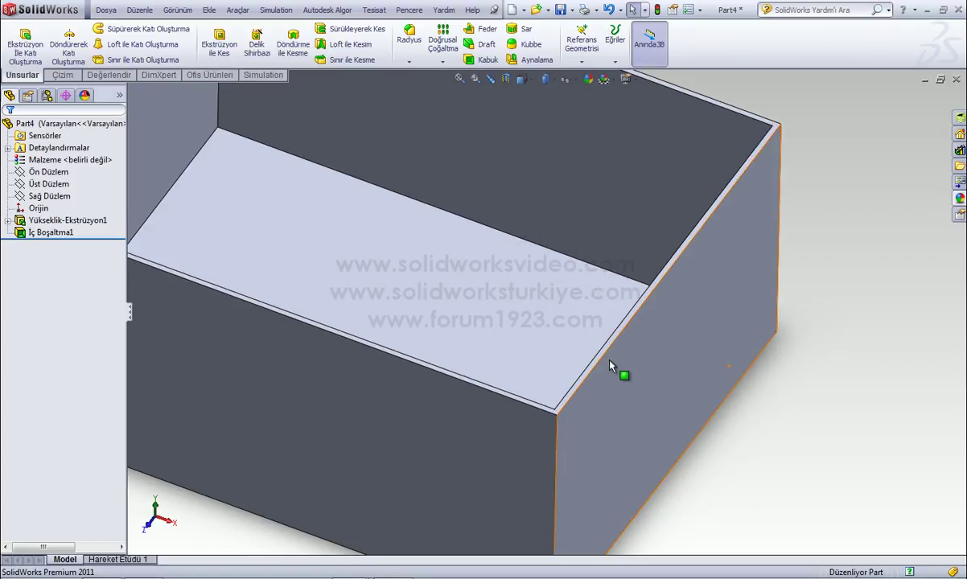
scroll(592, 366, down, 1)
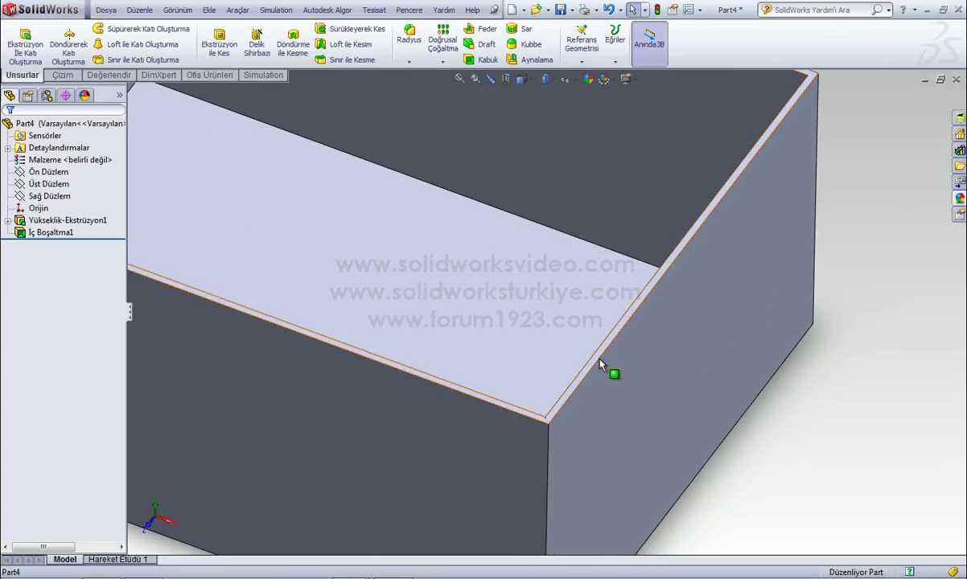
click(596, 364)
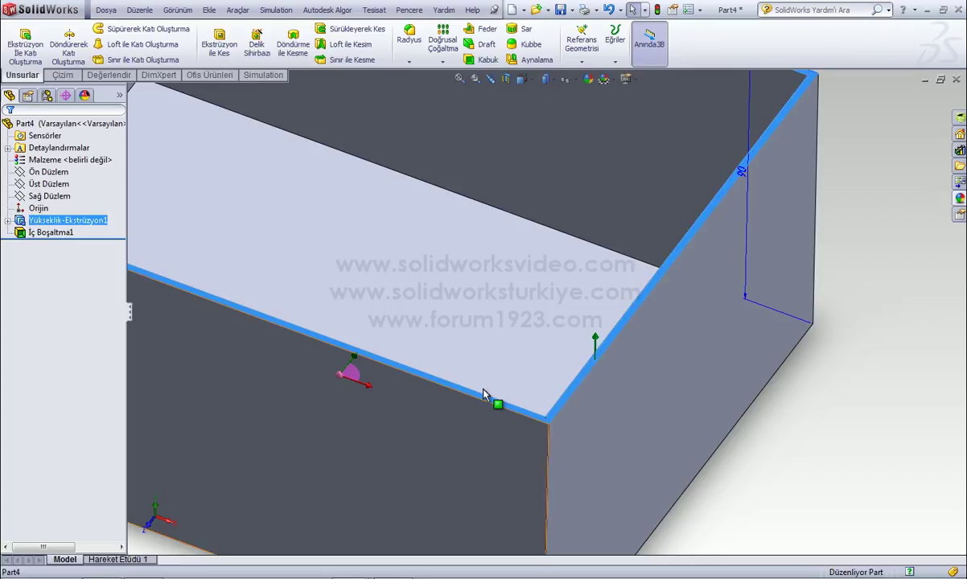
click(63, 75)
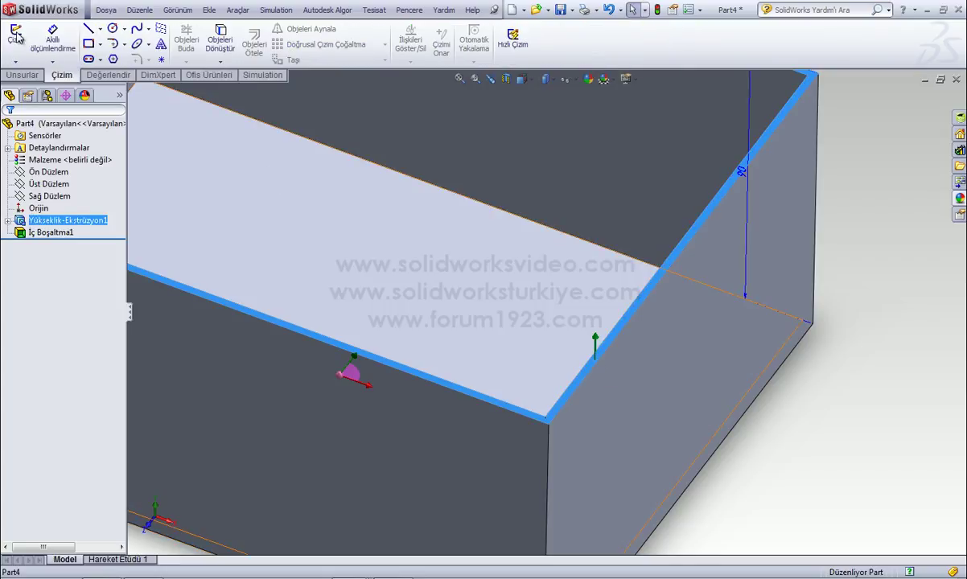
- Start a sketch on the box's top face, view it Normal To, and draw a roughly 22.5-radius circle at the origin
click(16, 35)
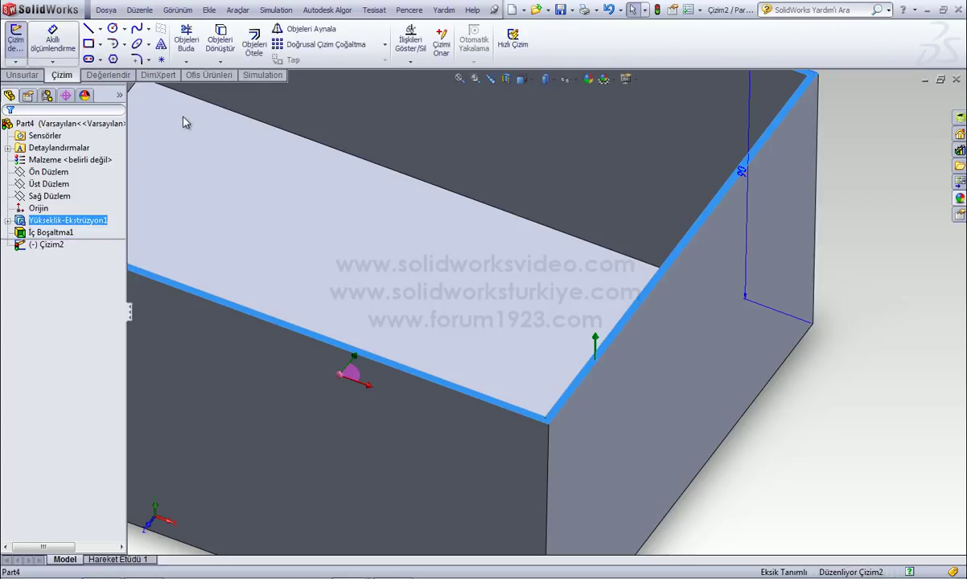
click(412, 211)
key(space)
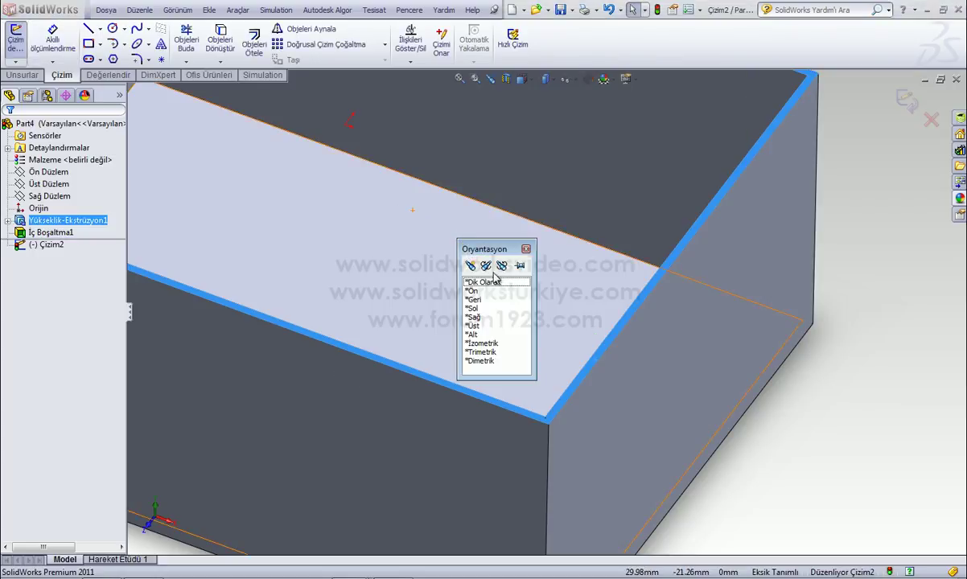
click(494, 285)
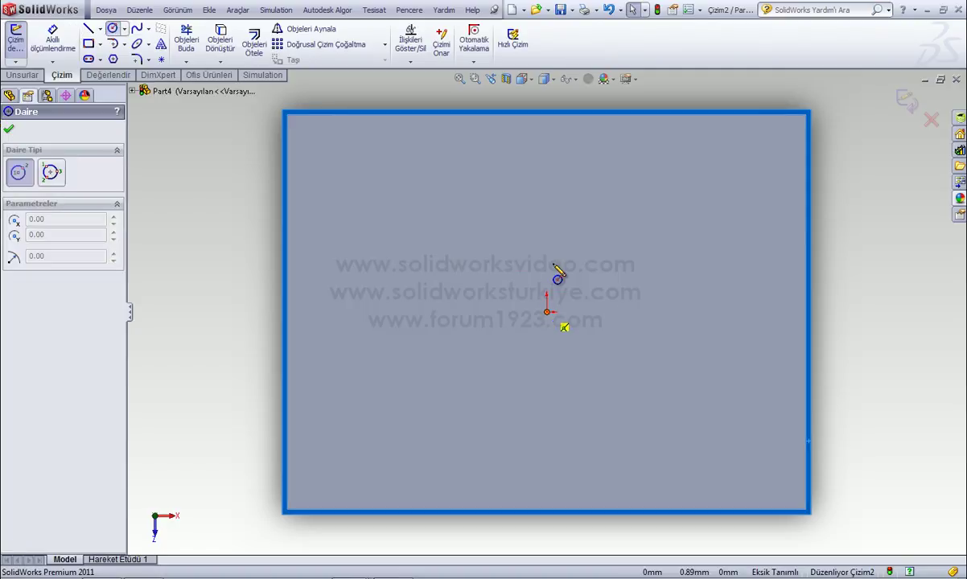
click(547, 312)
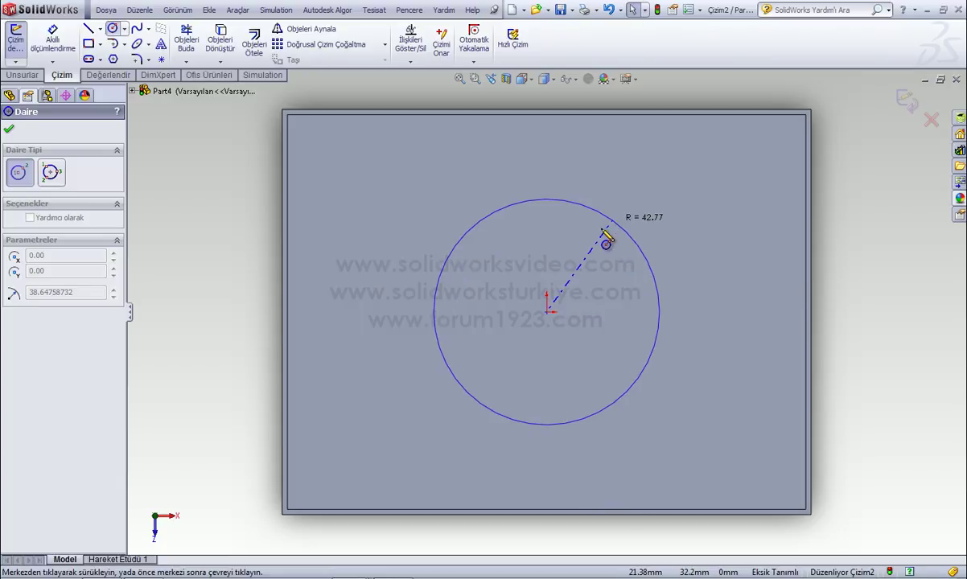
click(579, 266)
- Draw a horizontal line and a vertical line crossing through the circle's centre
click(86, 30)
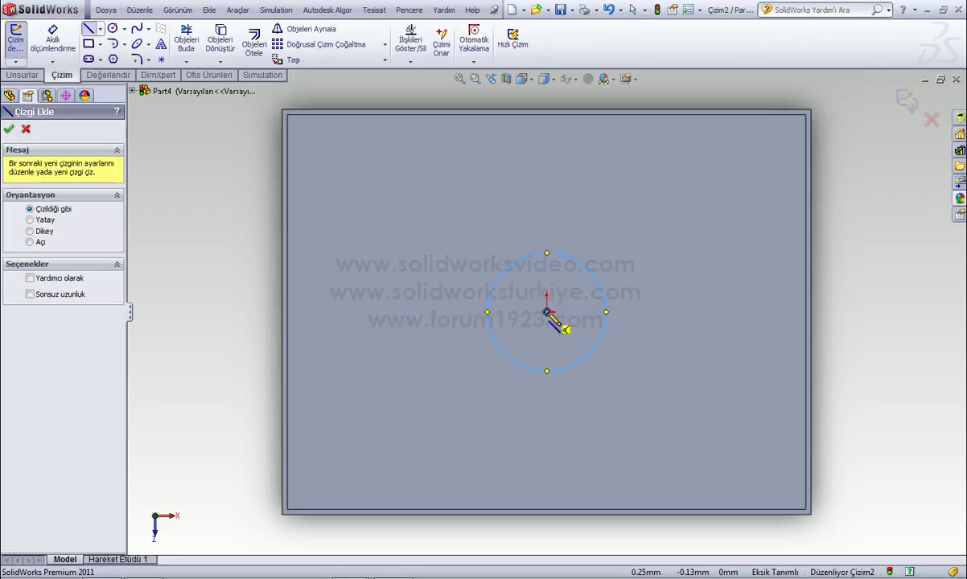
click(409, 313)
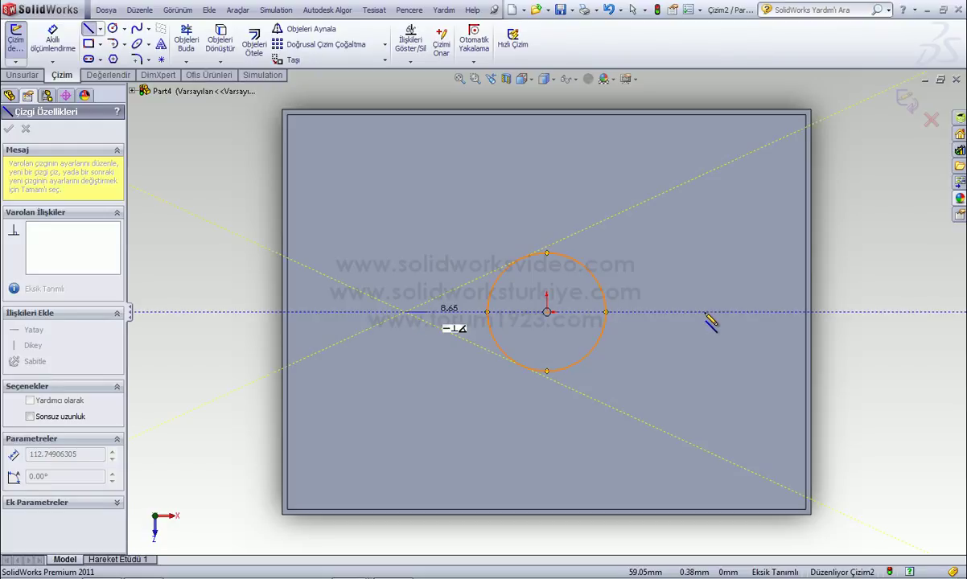
click(705, 312)
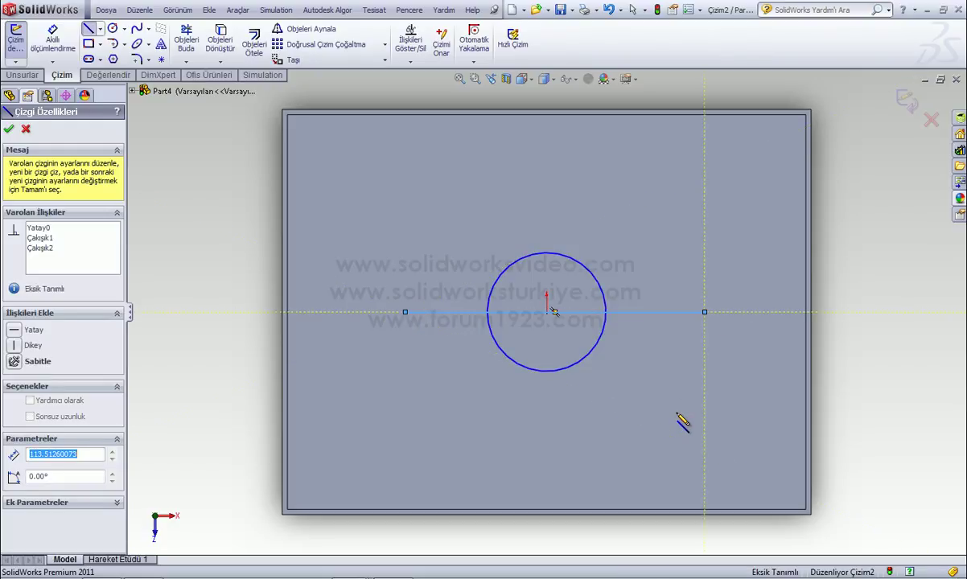
key(Escape)
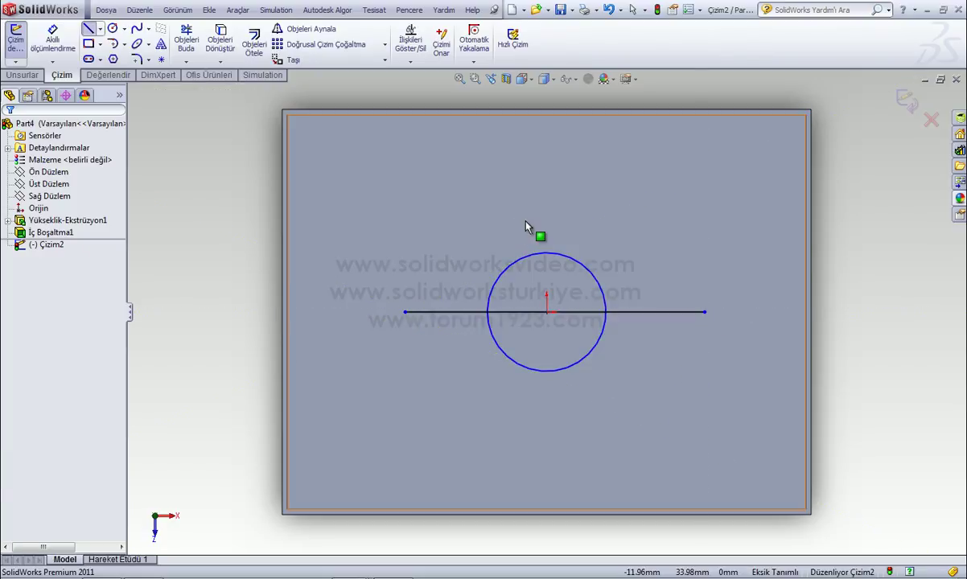
key(l)
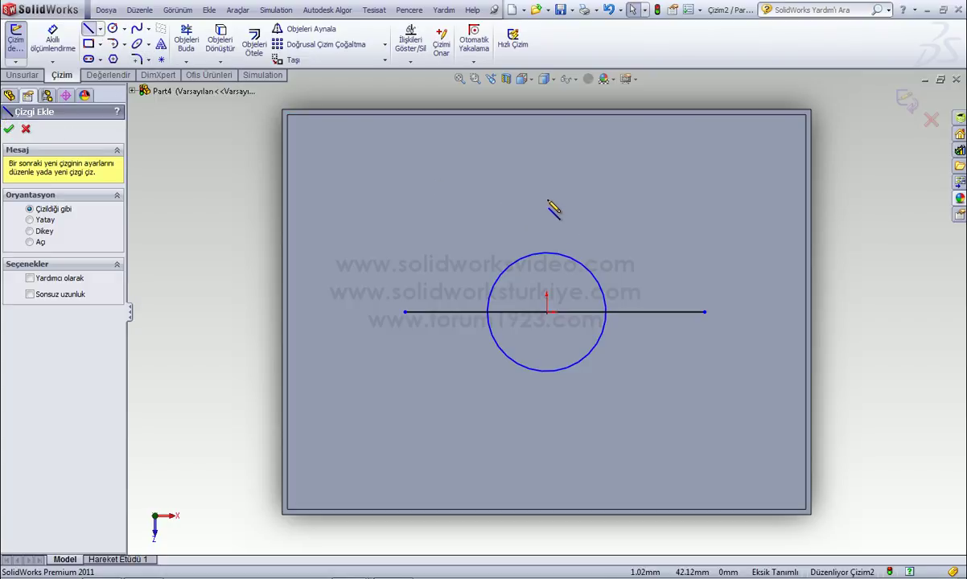
click(546, 205)
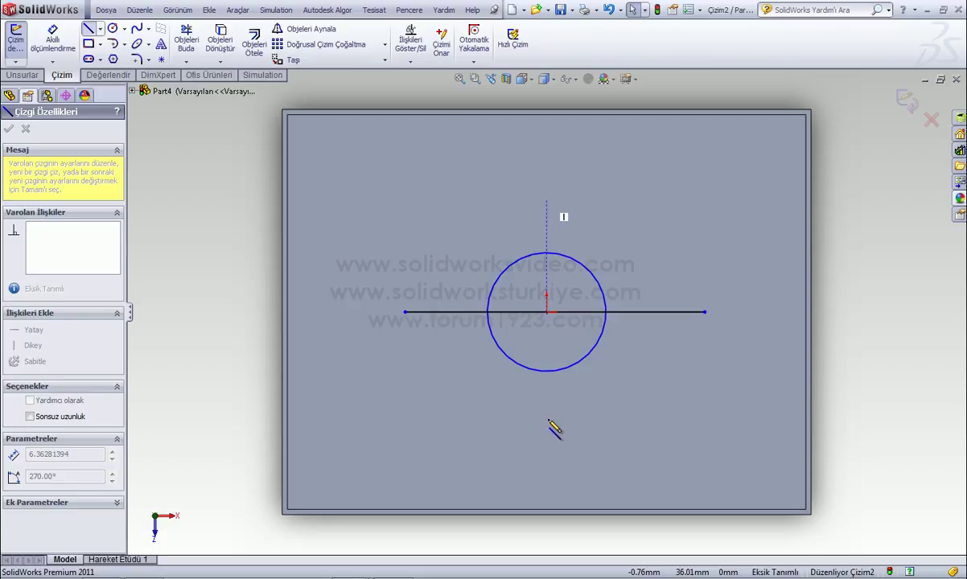
double_click(547, 419)
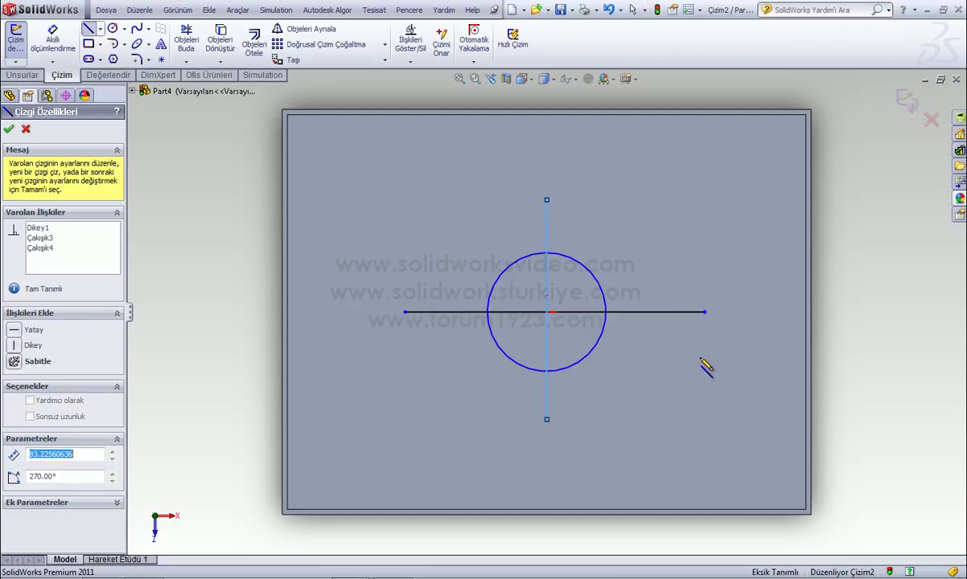
key(Escape)
- Orbit and zoom out to check the circle-and-cross sketch inside the box
middle_drag(836, 346, 831, 215)
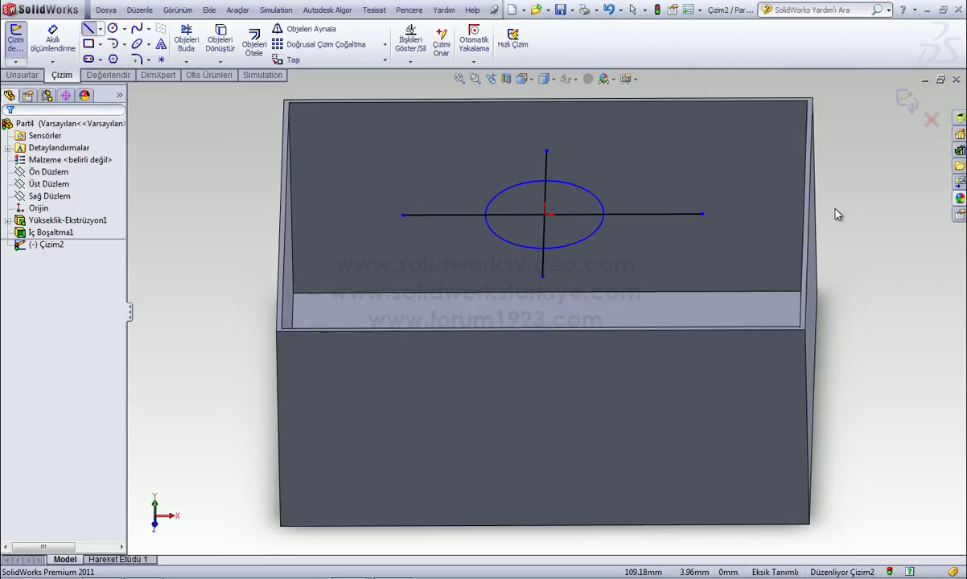
key(z)
key(z)
mouse_move(676, 212)
middle_down()
mouse_move(696, 218)
mouse_move(654, 233)
middle_up()
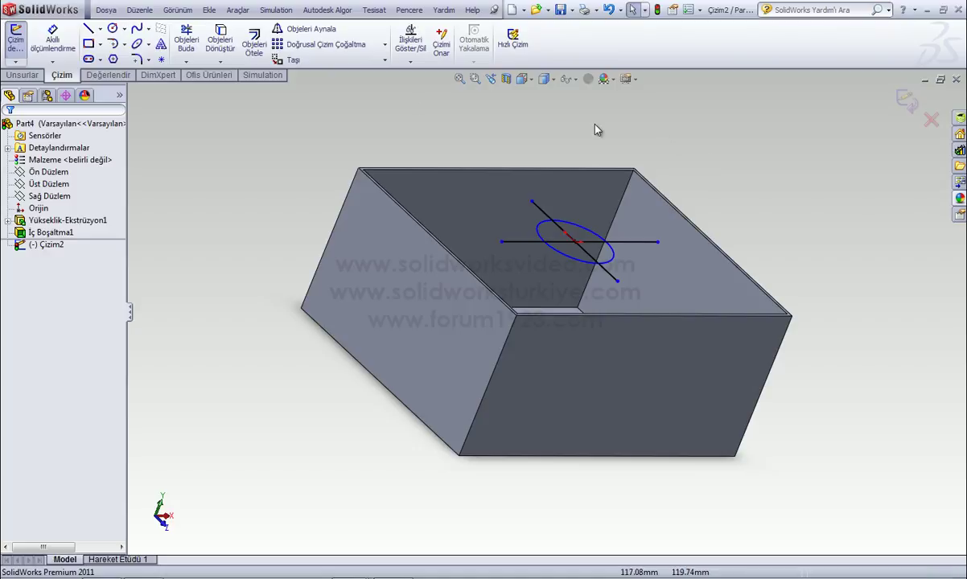
click(23, 76)
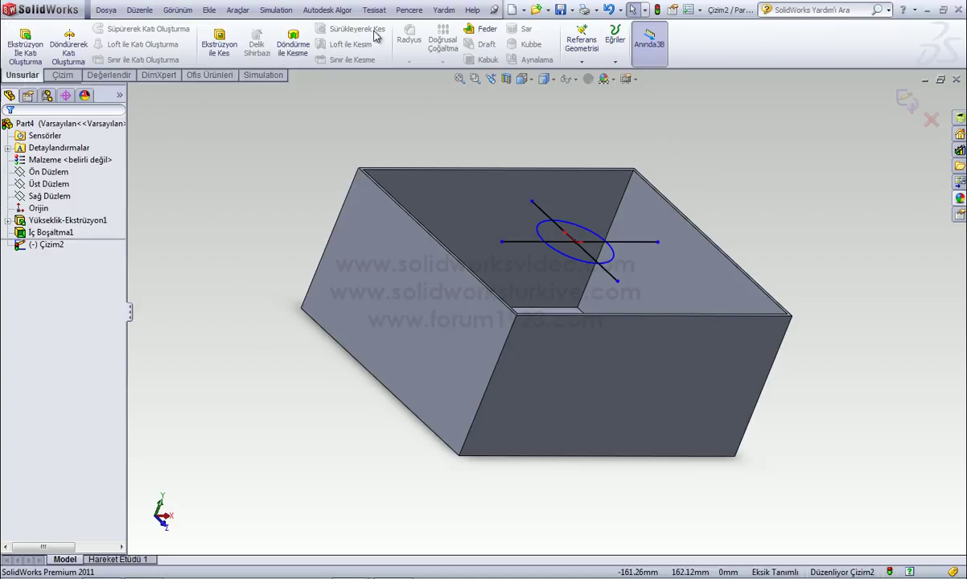
- Build a 10 mm Rib from sketch Çizim2 and orbit to inspect the cross ribs
click(474, 32)
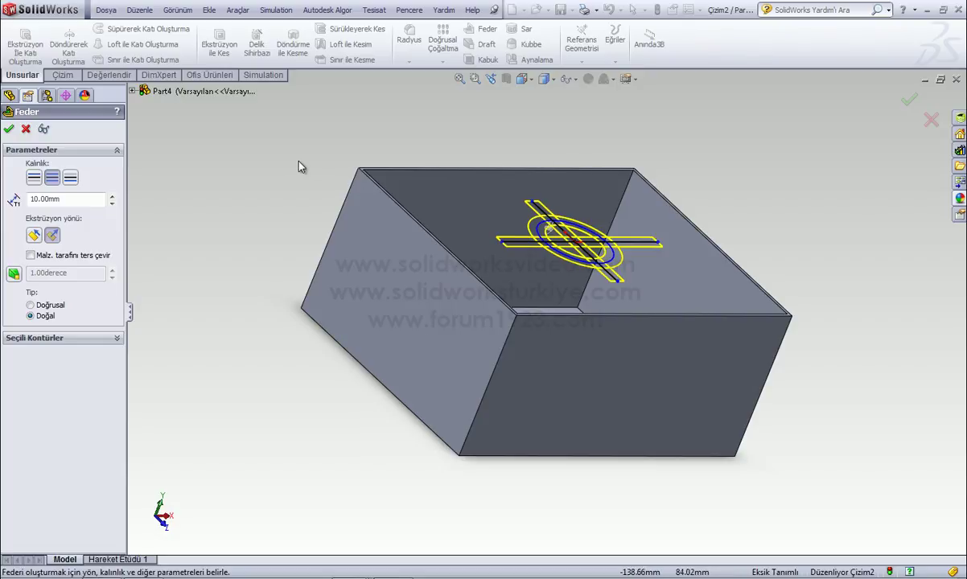
middle_drag(744, 237, 712, 252)
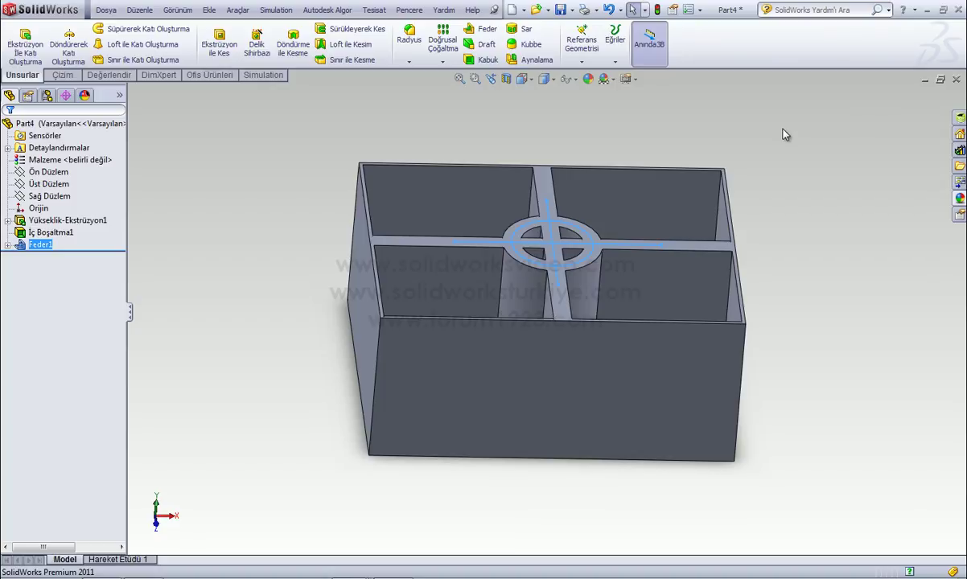
mouse_move(818, 131)
middle_down()
mouse_move(814, 162)
mouse_move(772, 171)
mouse_move(799, 190)
mouse_move(764, 198)
mouse_move(786, 175)
mouse_move(844, 176)
middle_up()
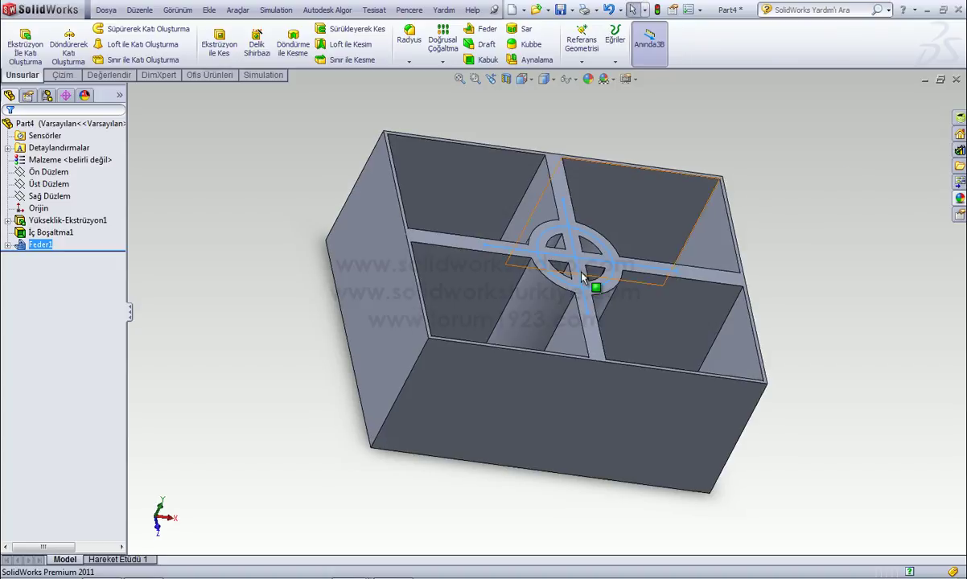